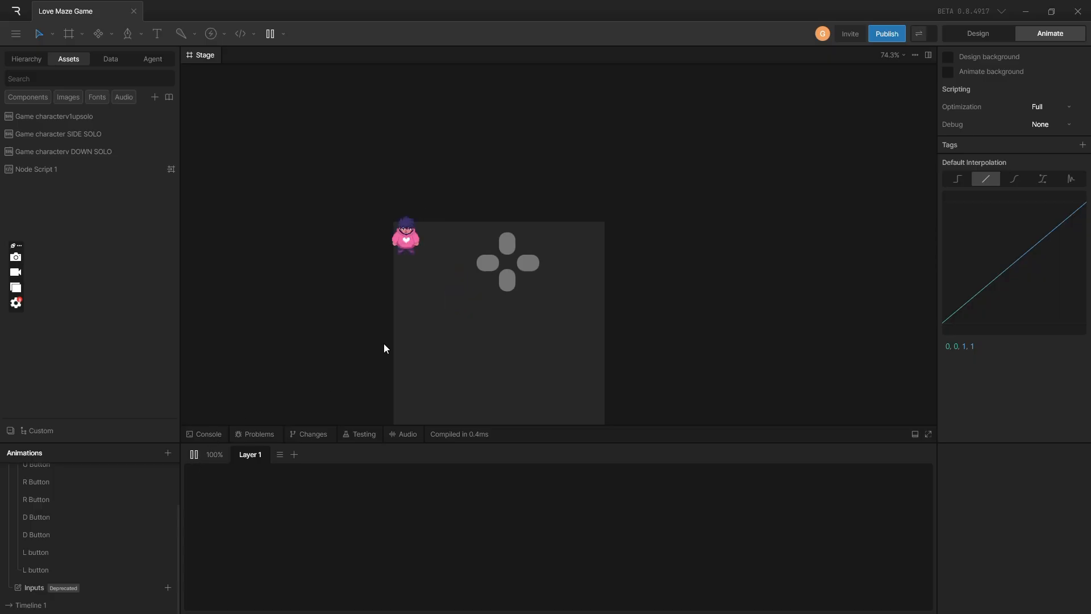
Test the character's movement in the playing maze game with the down, right, left and up direction buttons
left_click(506, 282)
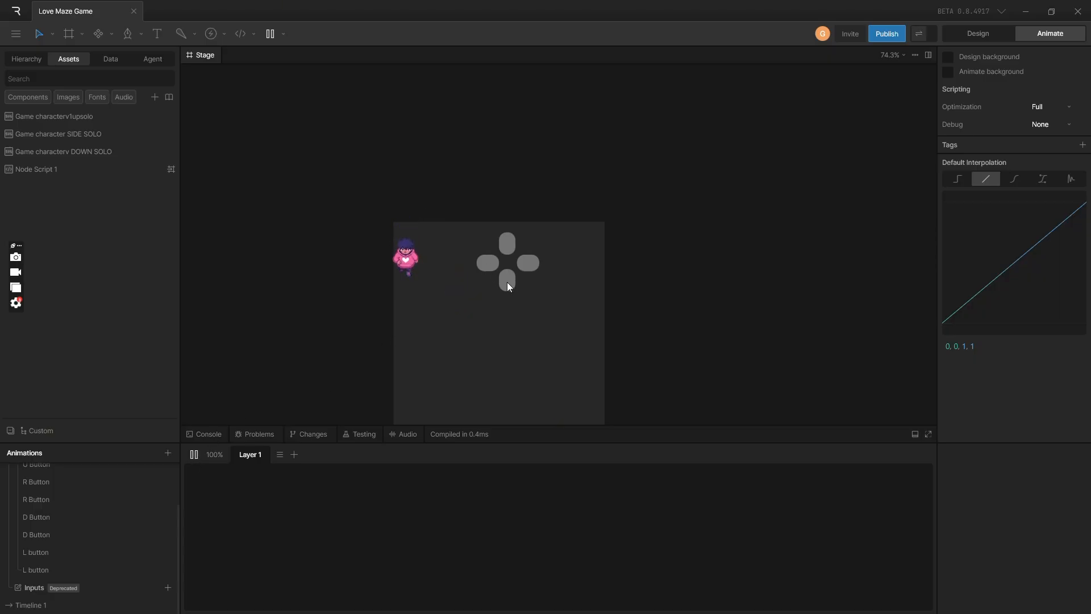
left_click(528, 263)
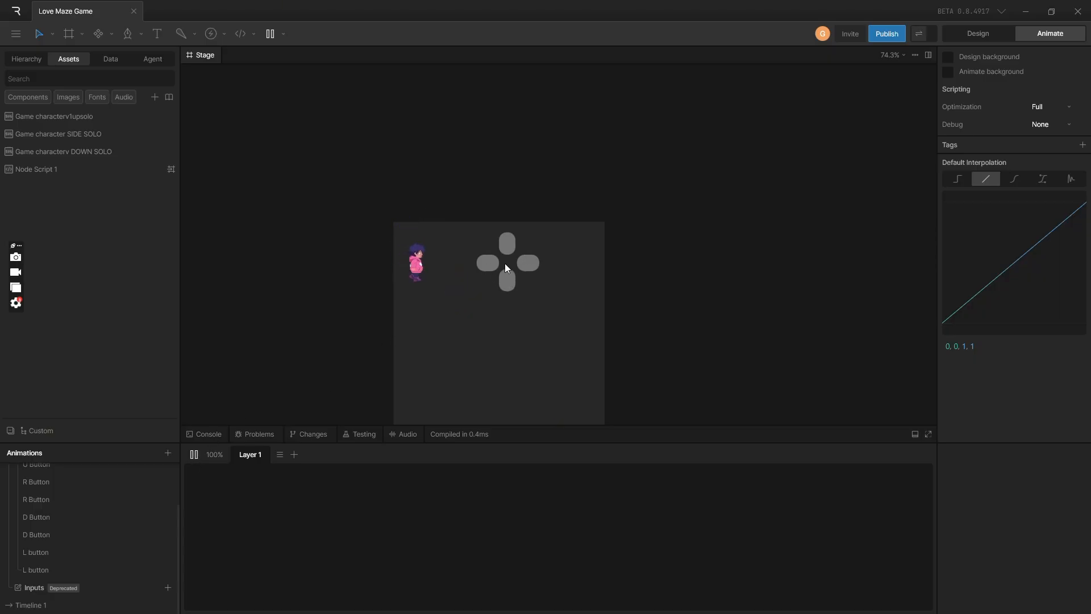
left_click(487, 263)
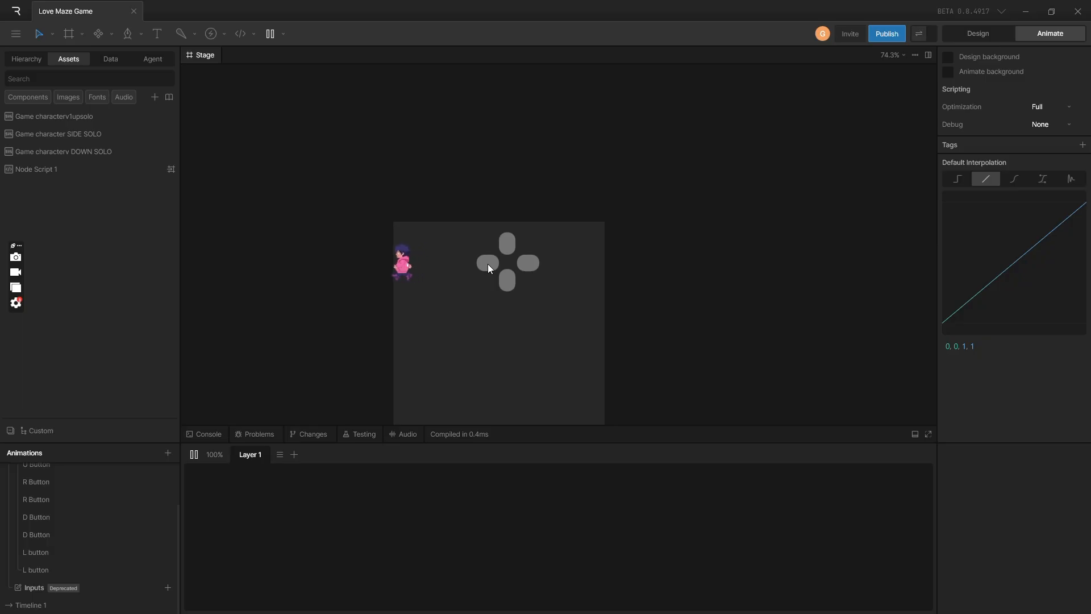
left_click(504, 246)
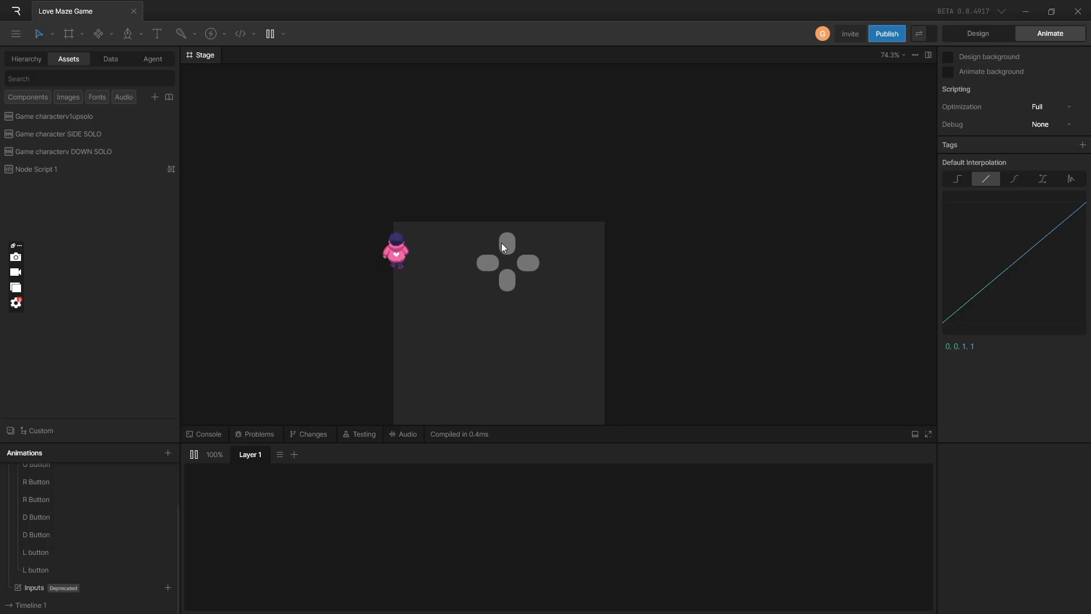
left_click(506, 283)
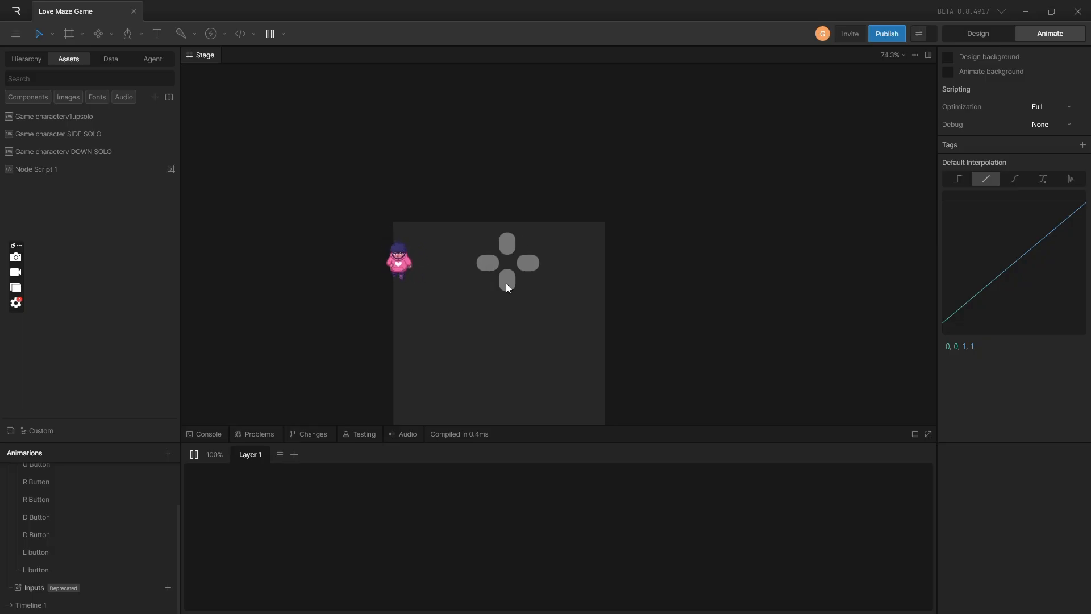
left_click(507, 241)
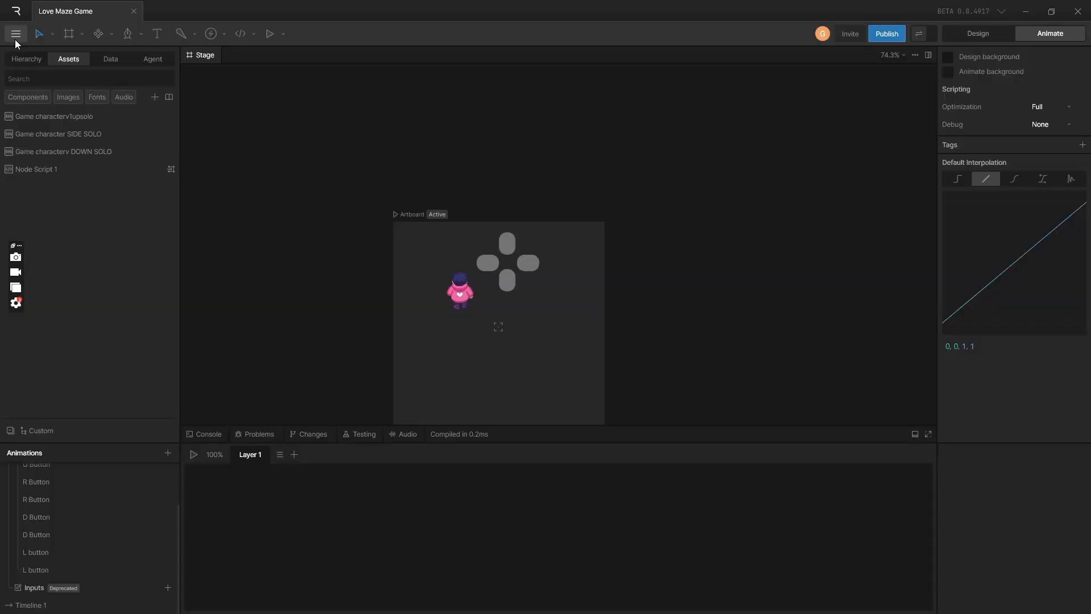
Create a new file with a 500 by 500 artboard
left_click(16, 36)
left_click(13, 17)
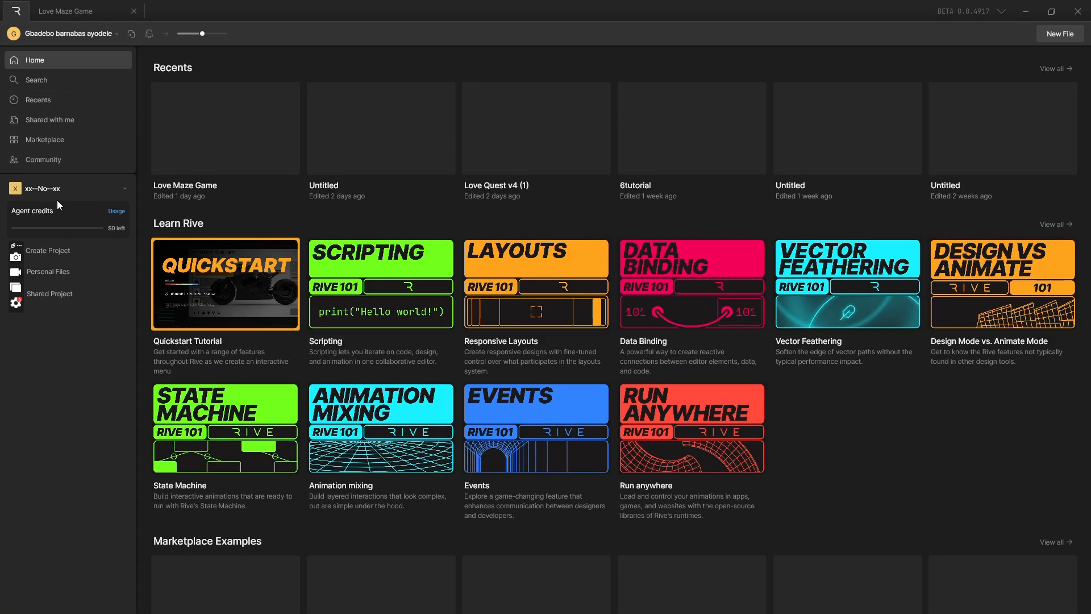
left_click(1061, 34)
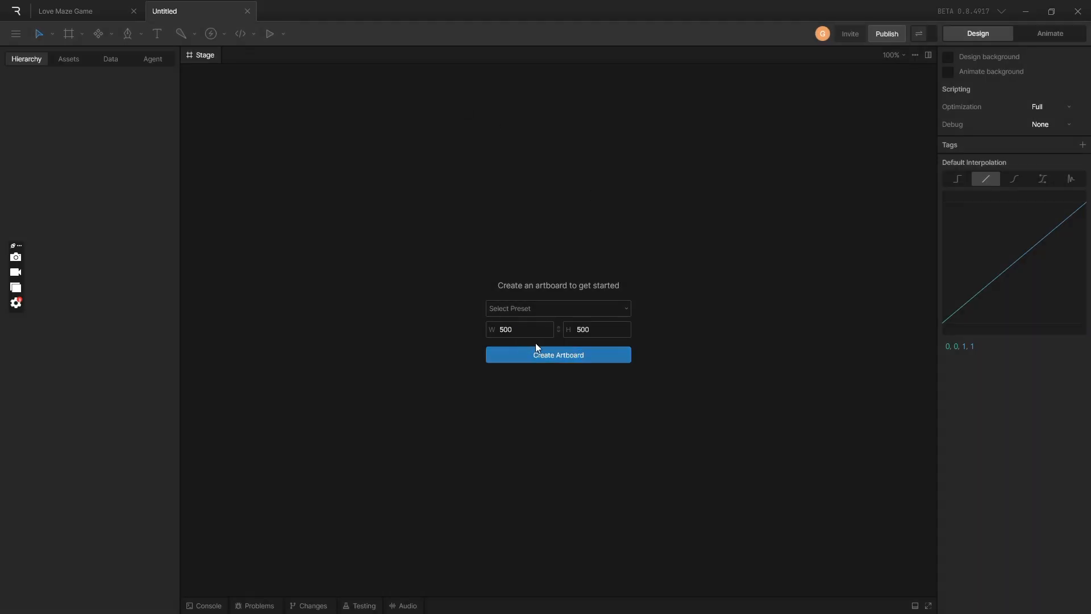
left_click(552, 353)
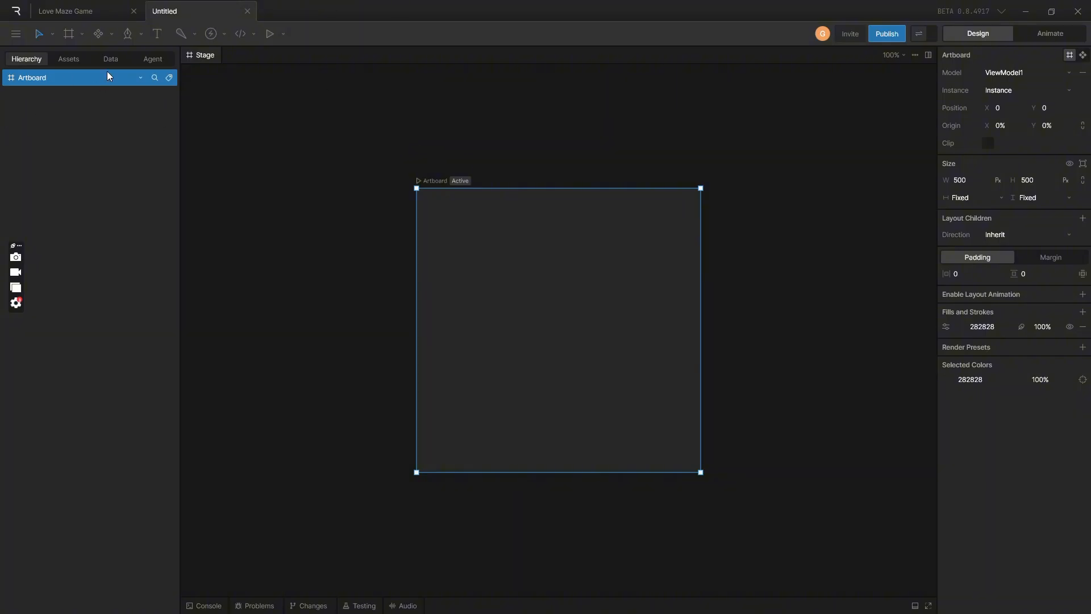
Draw a rectangle about 84 by 79 on the artboard and position it near the upper middle, at about X 231, Y 81.5
left_click(128, 33)
left_click(146, 85)
left_click_drag(455, 220, 503, 265)
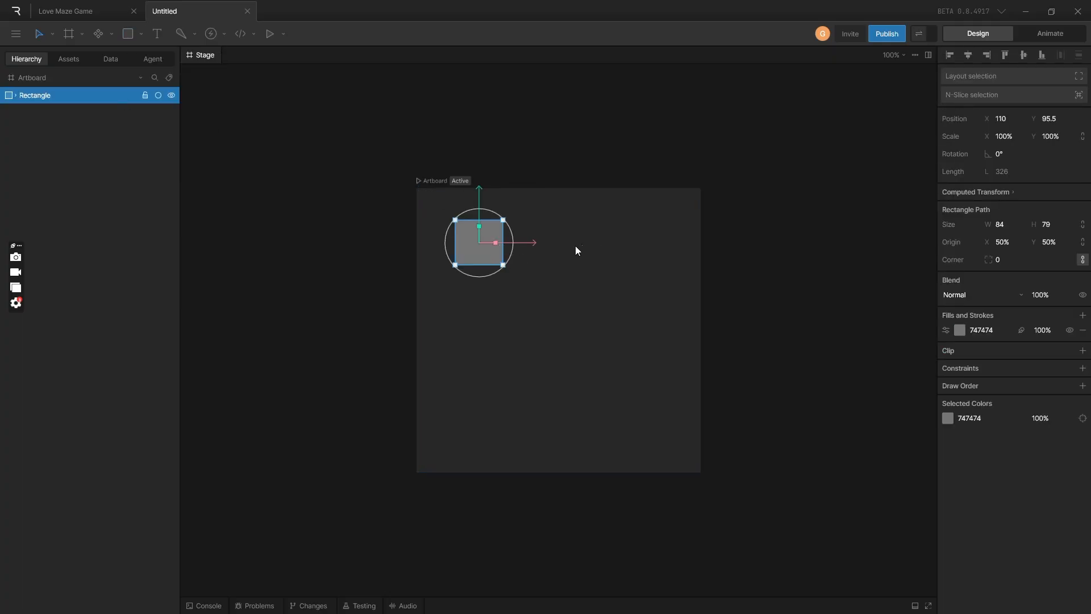
left_click_drag(534, 243, 627, 244)
mouse_move(568, 196)
left_mouse_down()
mouse_move(571, 240)
mouse_move(574, 189)
left_mouse_up()
mouse_move(621, 239)
left_mouse_down()
mouse_move(517, 232)
mouse_move(671, 237)
mouse_move(516, 234)
mouse_move(602, 237)
left_mouse_up()
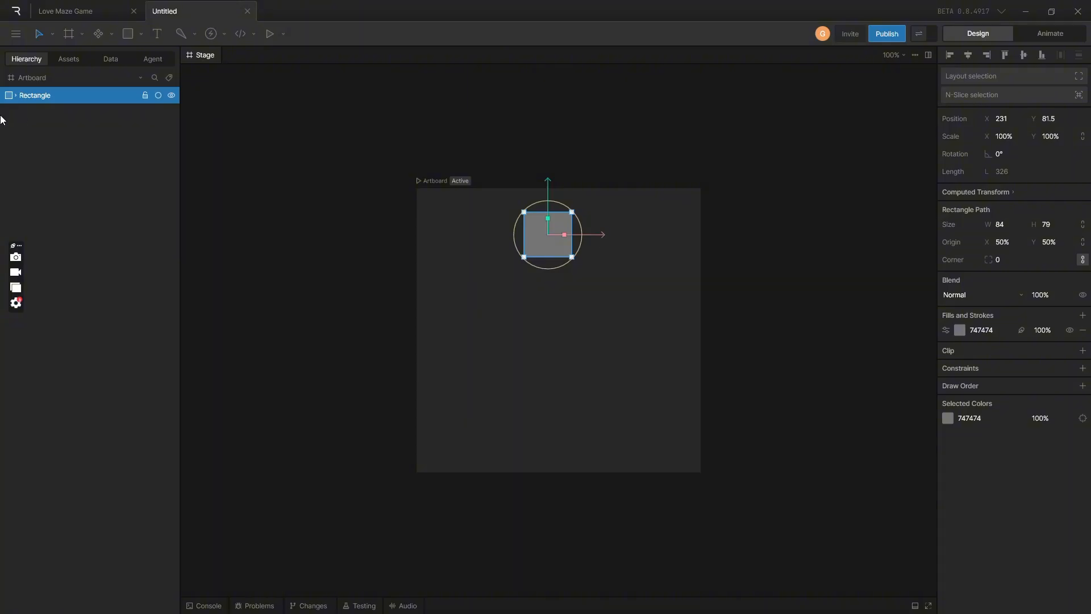
Draw a five-pointed star over the rectangle and widen it to about 99 by 103
left_click(16, 95)
left_click(16, 96)
left_click(138, 36)
left_click(149, 155)
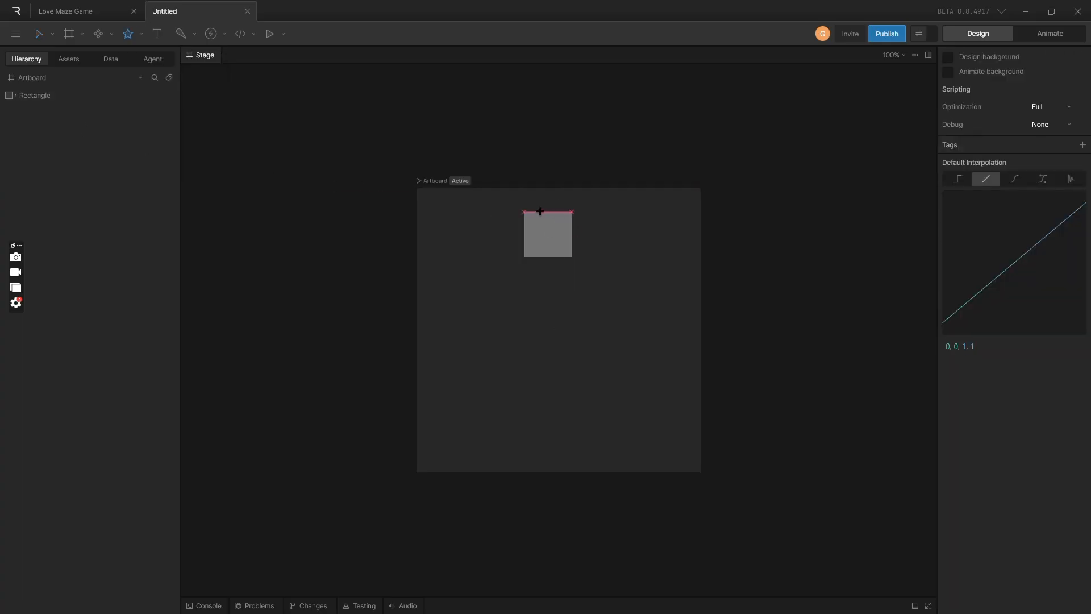
left_click_drag(540, 208, 578, 261)
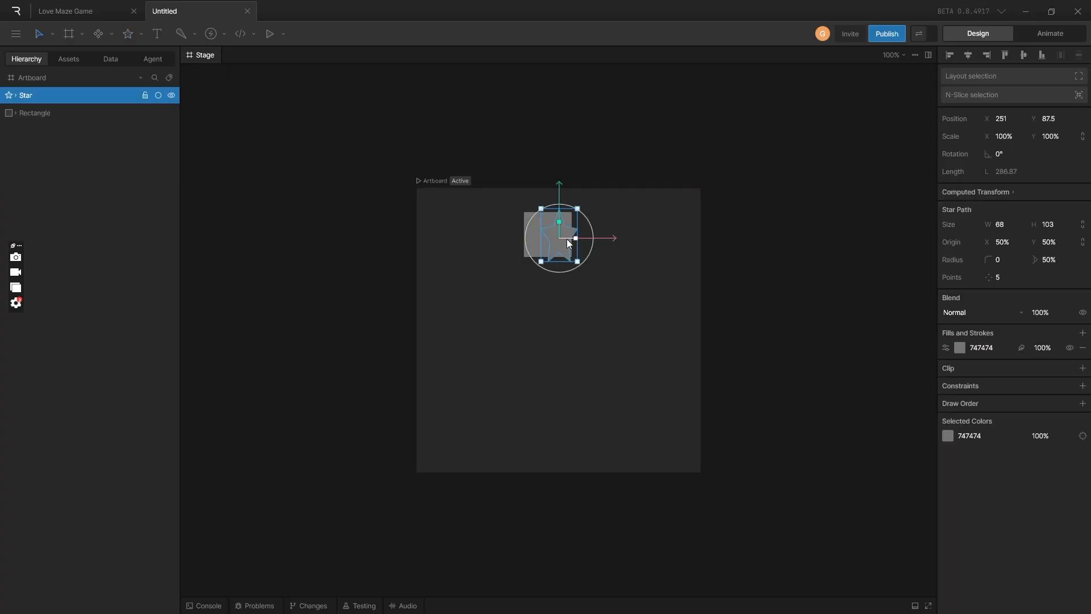
left_click_drag(538, 230, 521, 230)
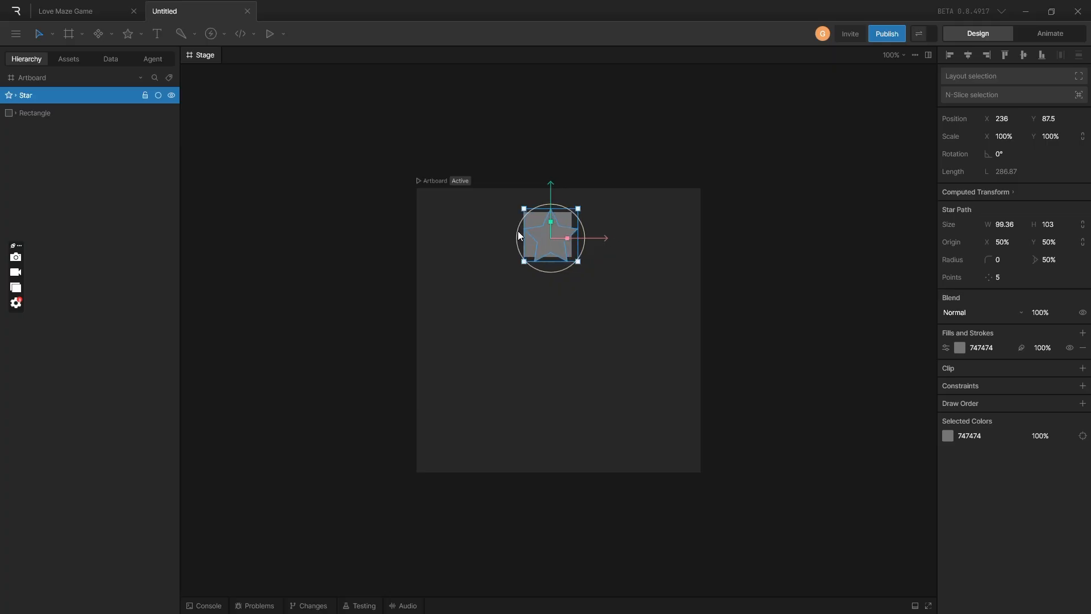
Change the star's fill to the solid red E45A5A
left_click(960, 347)
left_click_drag(888, 377, 883, 364)
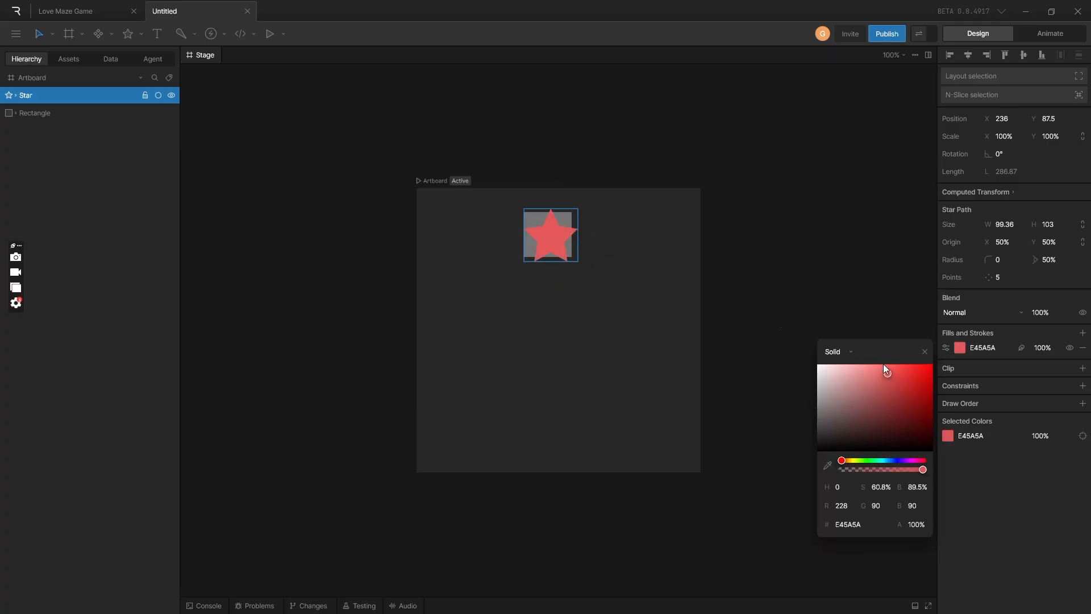
left_click(621, 232)
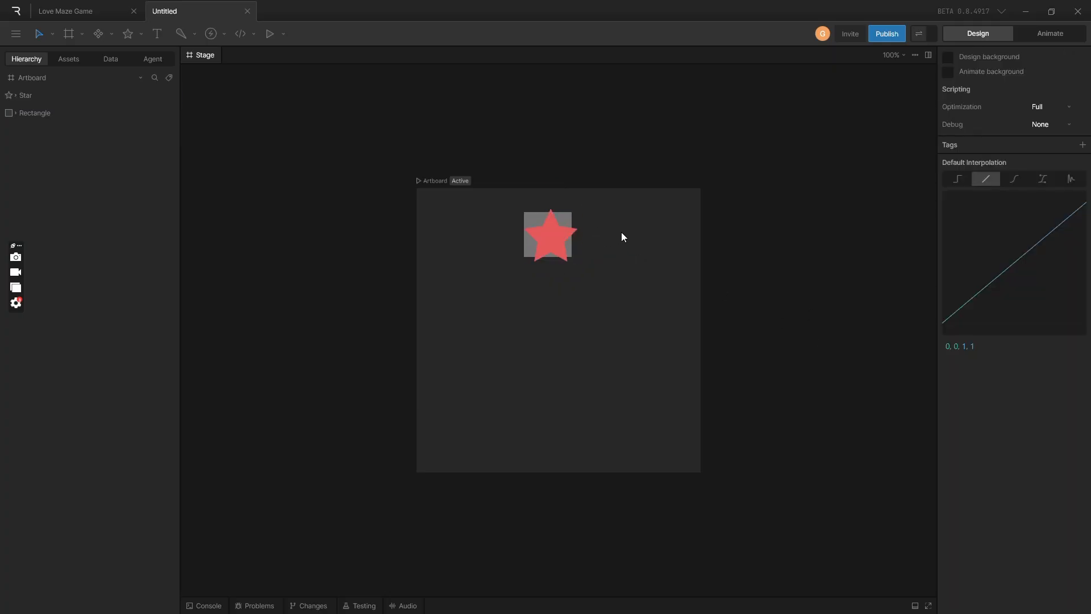
Draw a circle about 84 by 84 centred over the star and the rectangle
left_click(139, 34)
left_click(143, 106)
left_click_drag(550, 234, 572, 245)
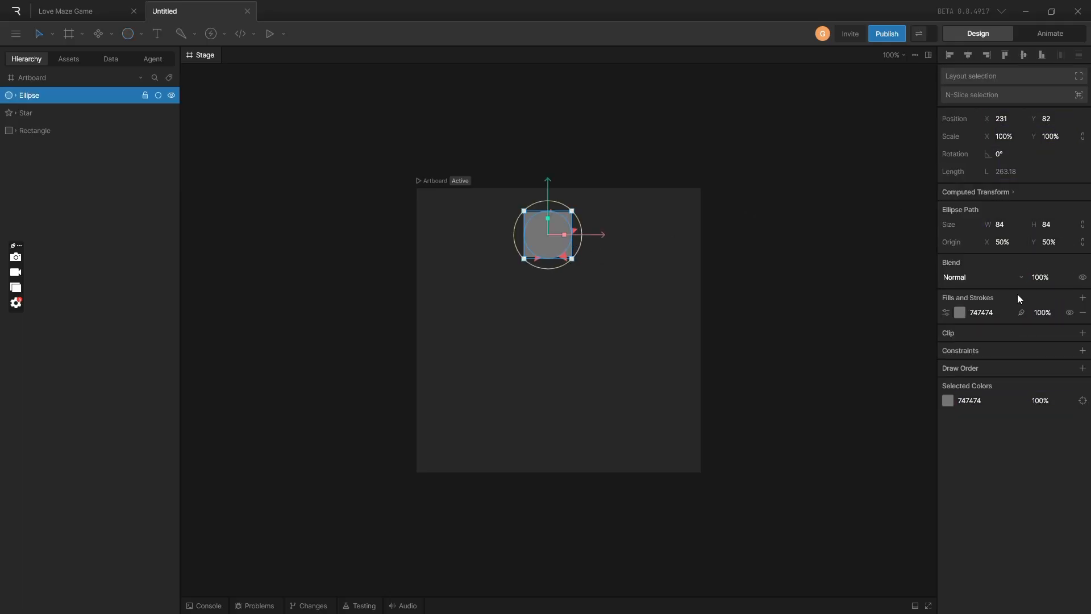
Change the circle's fill to the solid green 2DBE66
left_click(959, 312)
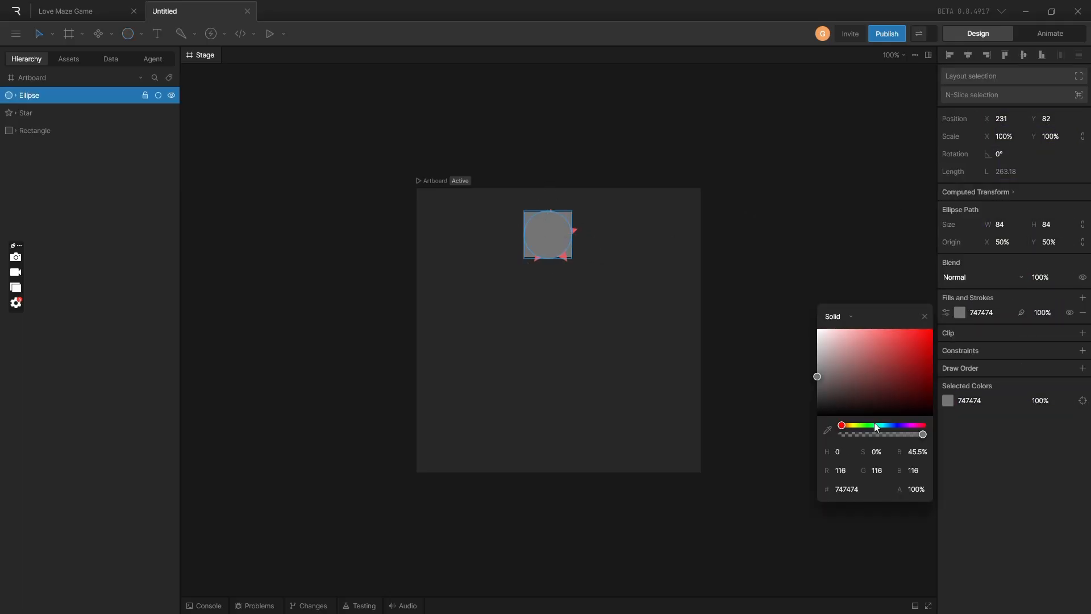
left_click(875, 425)
left_click(905, 353)
left_click(601, 210)
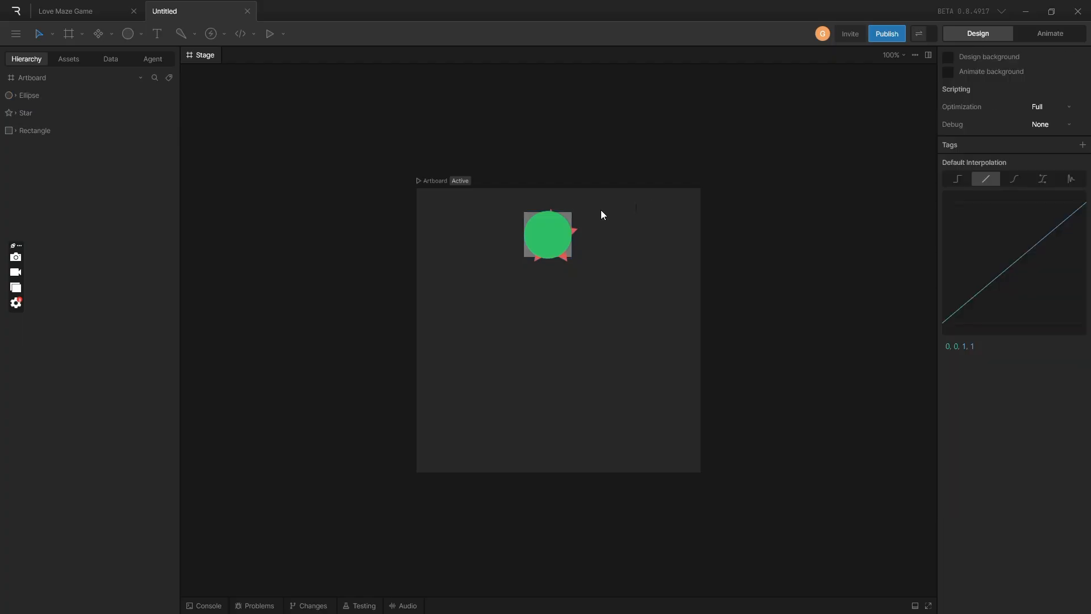
Shift the red star slightly so it sits centred behind the green circle
left_click(577, 227)
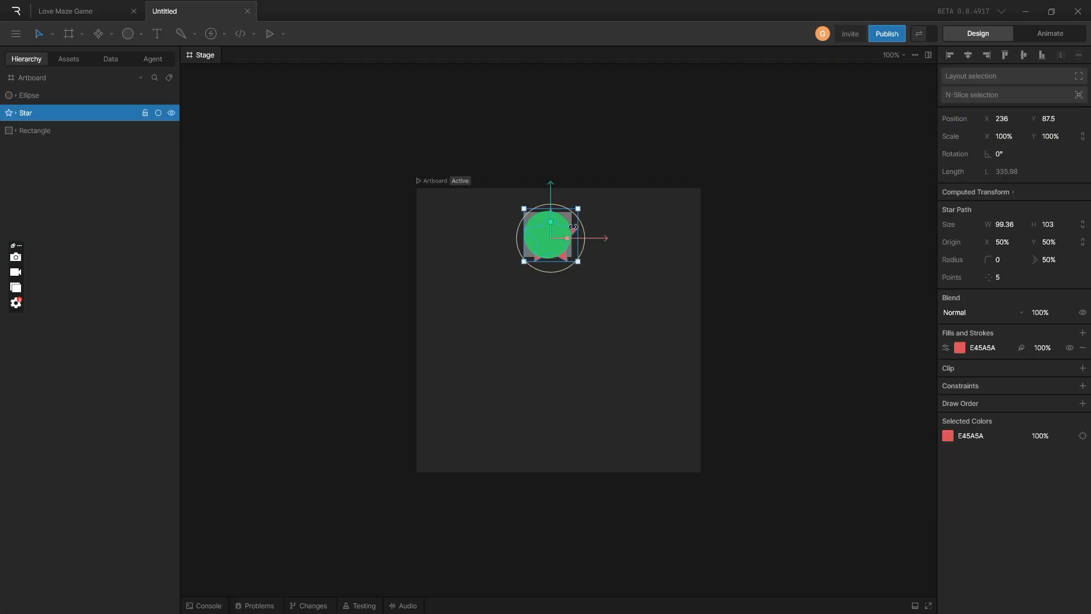
left_click(582, 288)
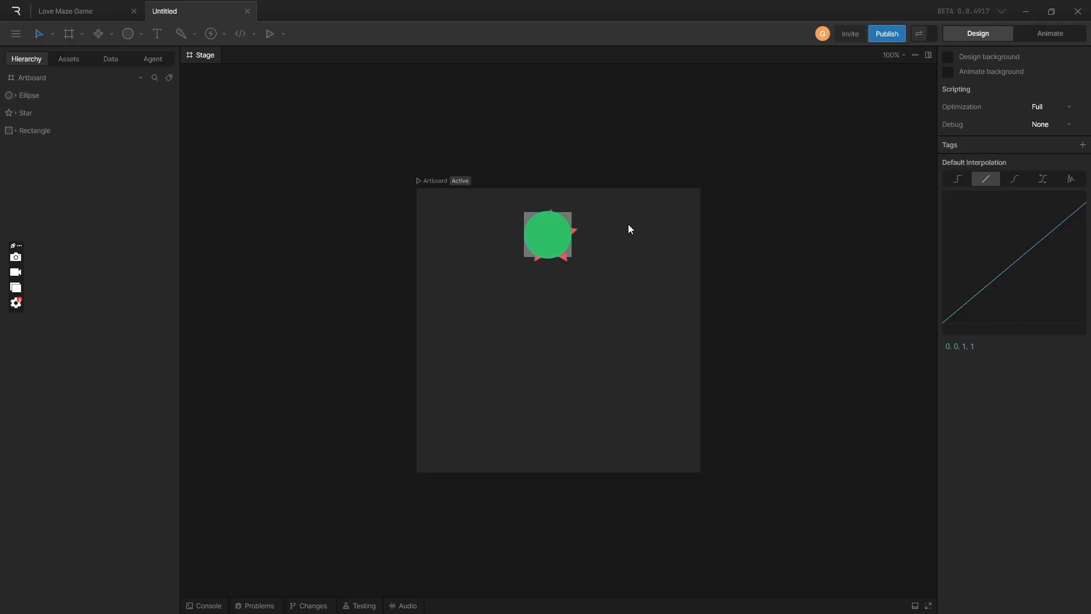
left_click(527, 257)
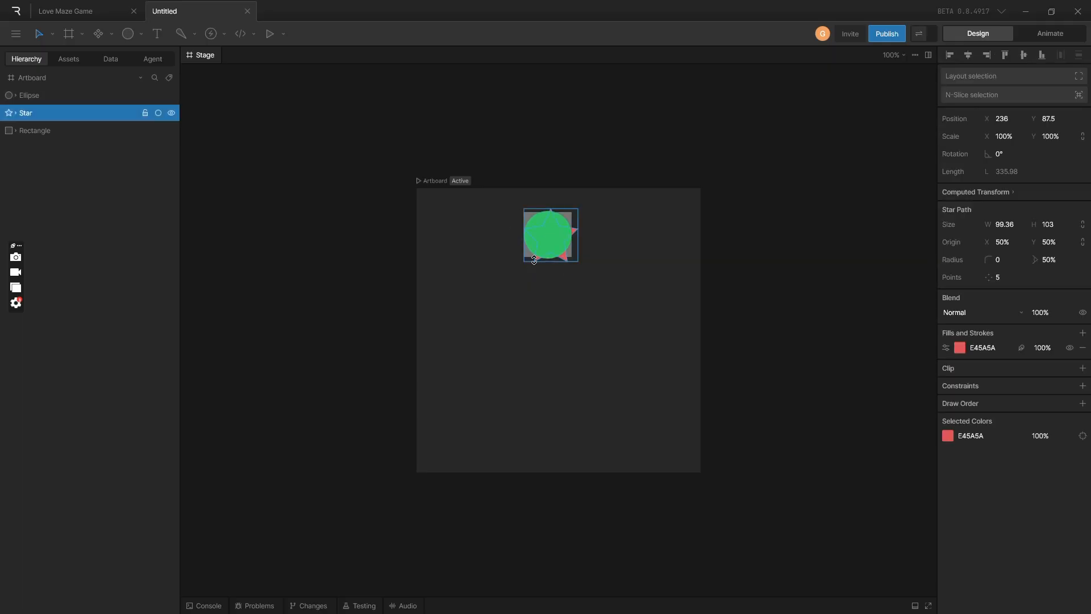
left_click(506, 241)
left_click(526, 212)
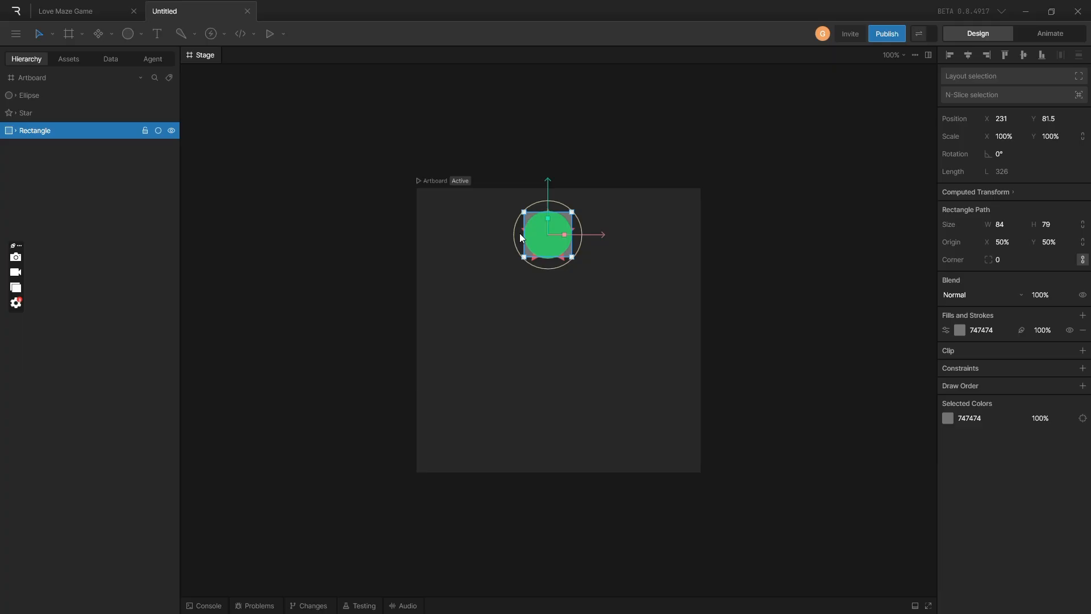
left_click(548, 247)
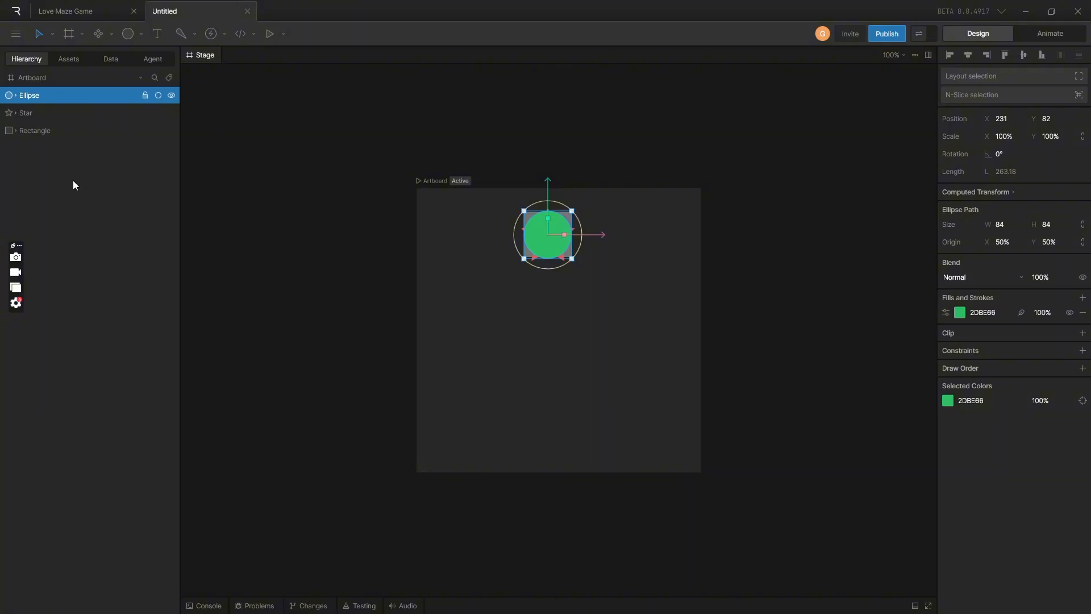
Draw a rectangle about 44 by 61 near the artboard's upper right corner and round its corners to 20
left_click(141, 34)
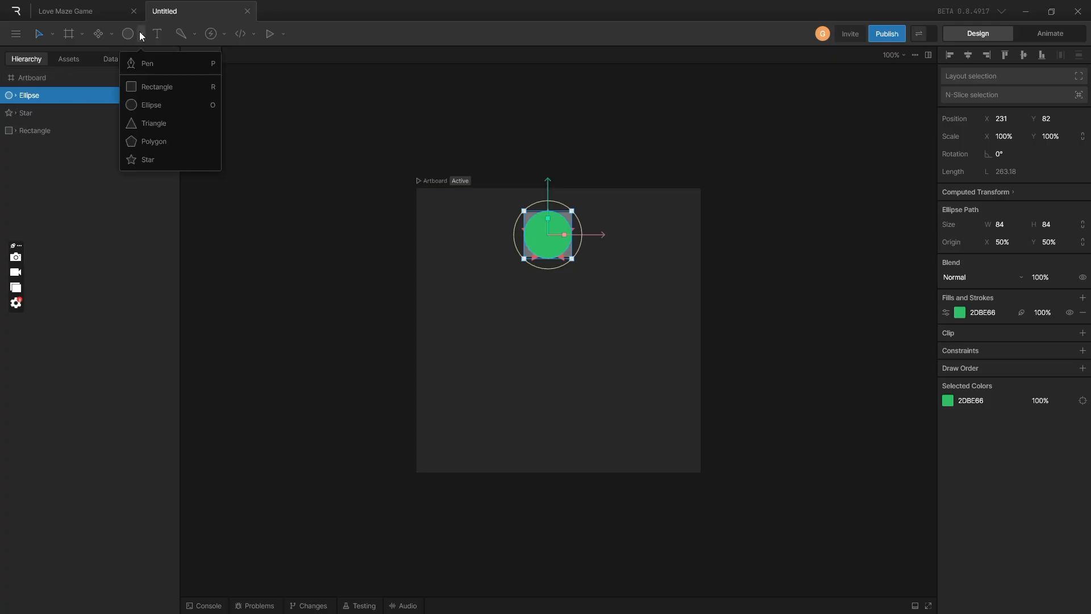
left_click(140, 86)
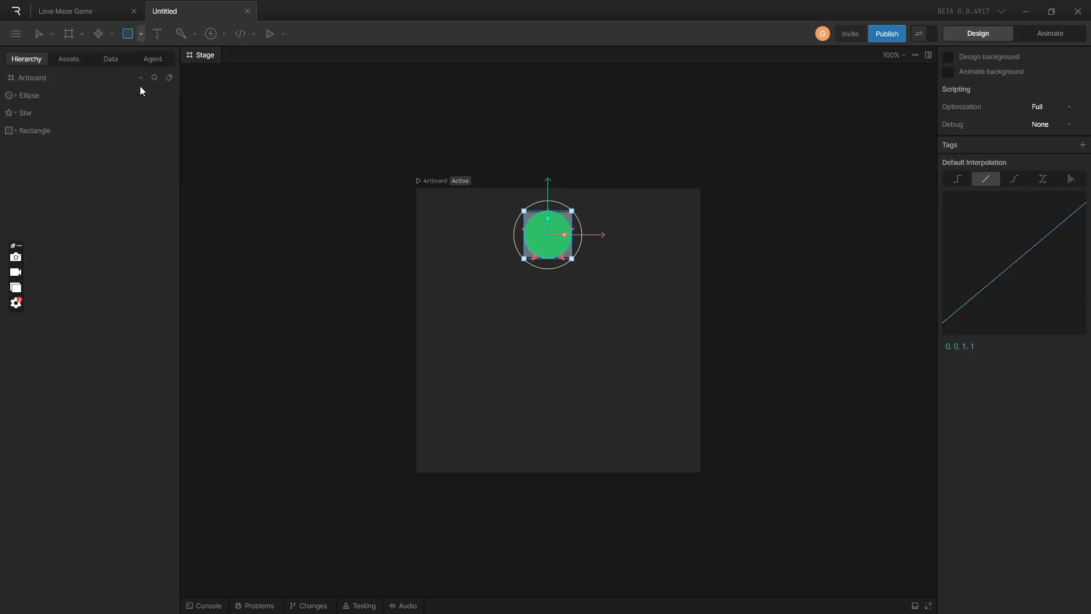
left_click_drag(635, 199, 659, 234)
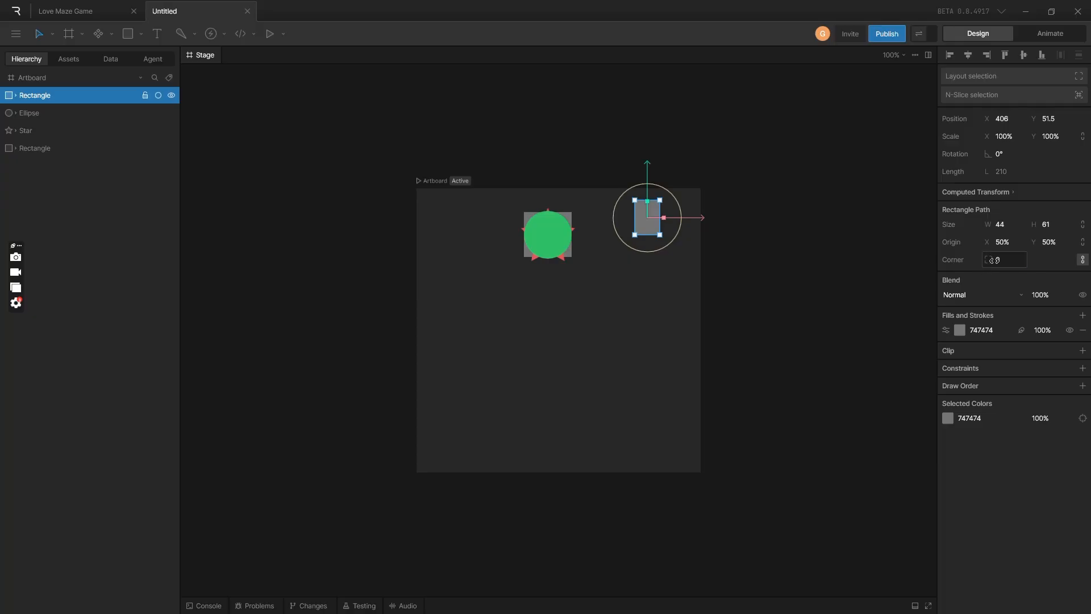
left_click_drag(994, 259, 1006, 260)
left_click(761, 233)
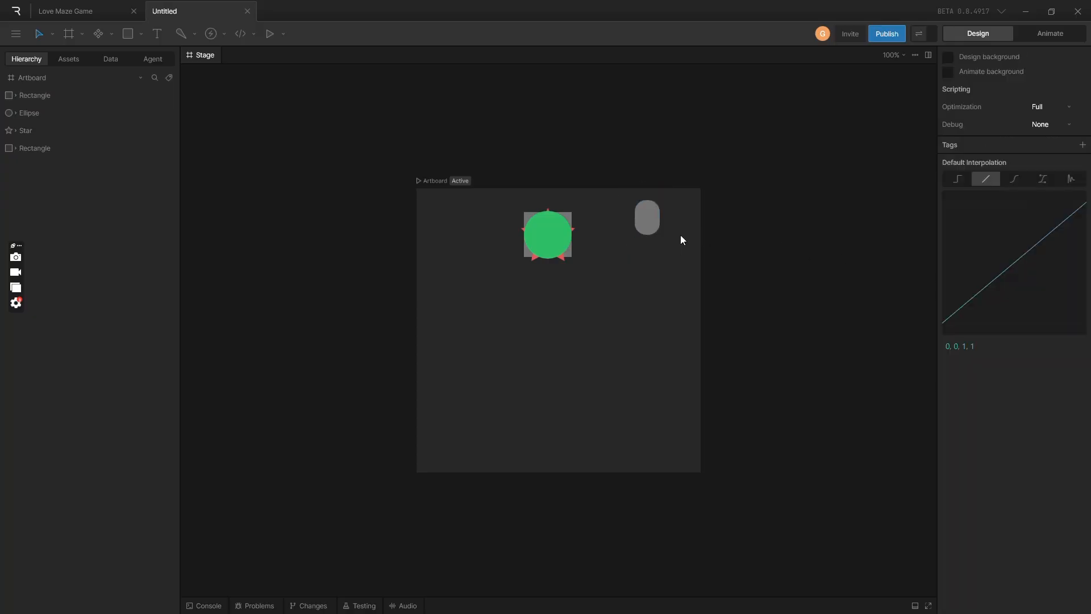
Duplicate the rounded rectangle and place the copy directly below the original at about Y 136.5
scroll(657, 250, "up", 4)
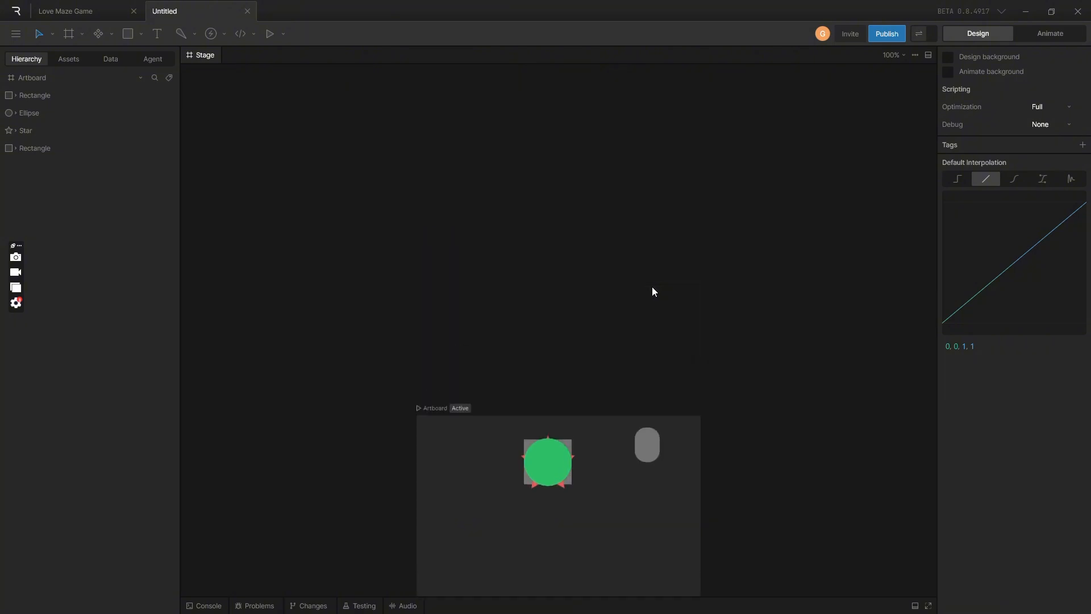
scroll(612, 326, "down", 3)
scroll(636, 384, "up", 6)
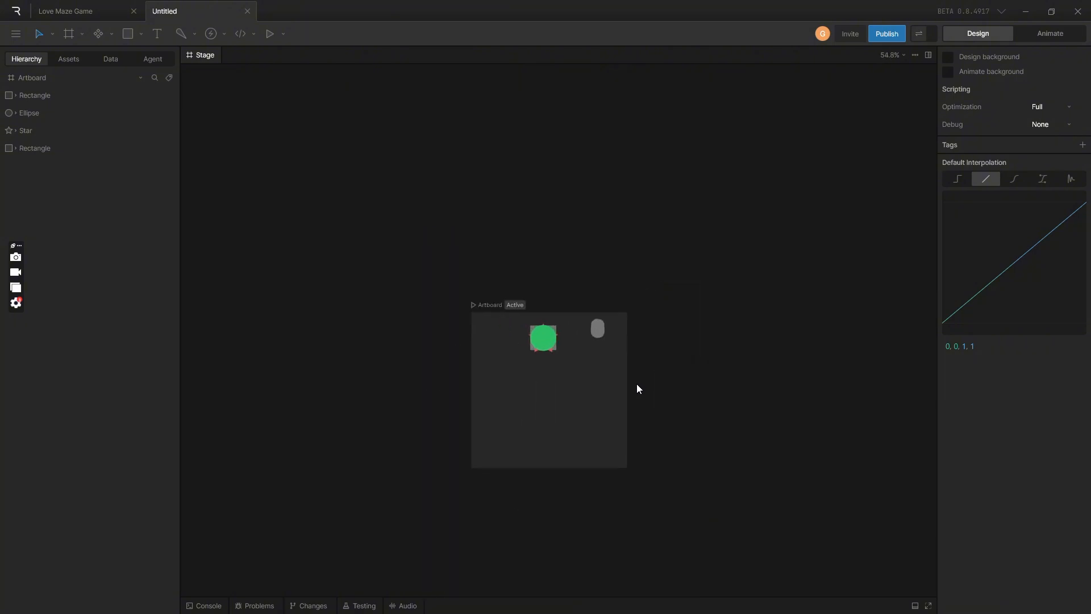
left_click(601, 260)
left_click_drag(601, 264, 601, 344)
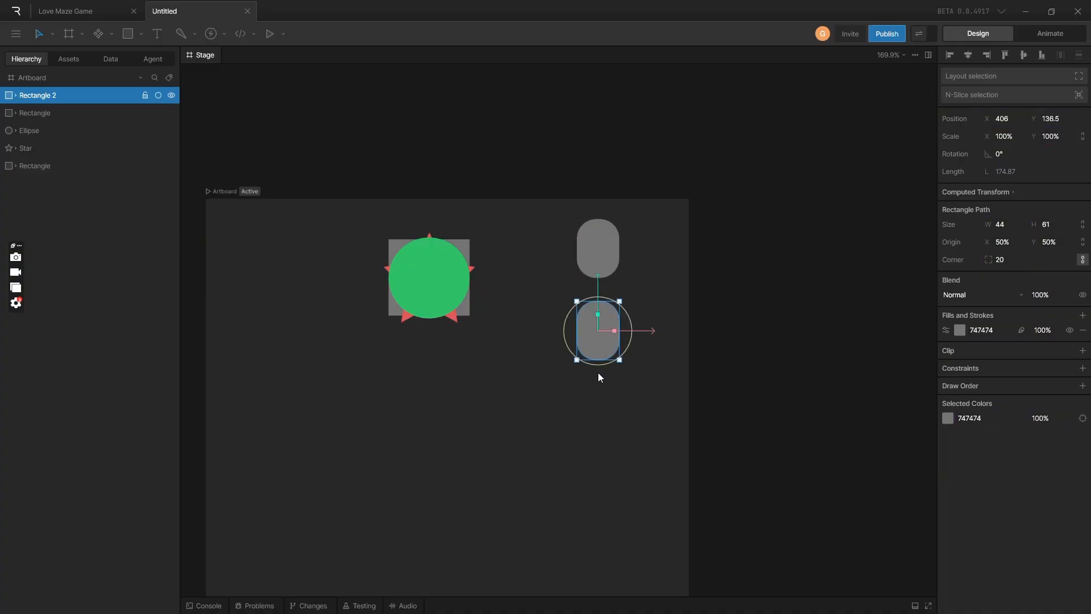
left_click(611, 267)
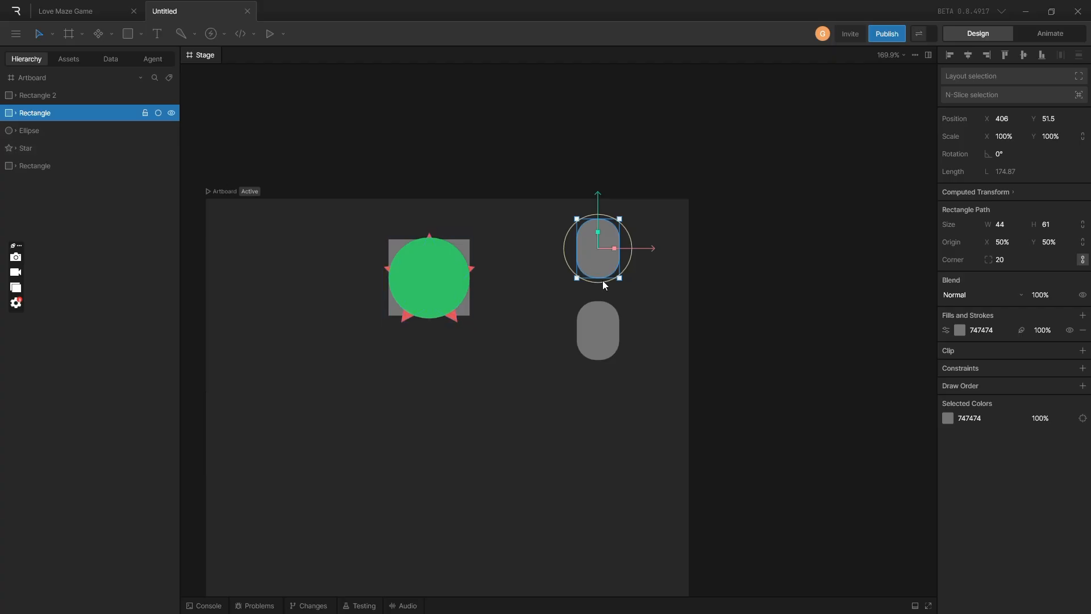
Duplicate the lower rounded rectangle and set the copy's rotation to 90°
left_click(592, 331)
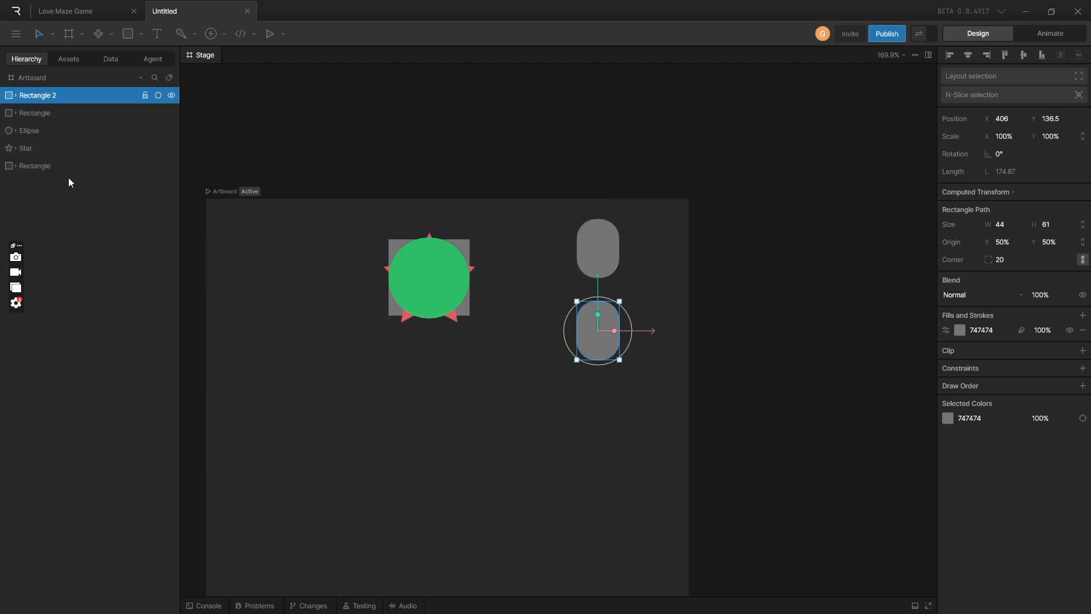
key("ctrl+d")
left_click(998, 155)
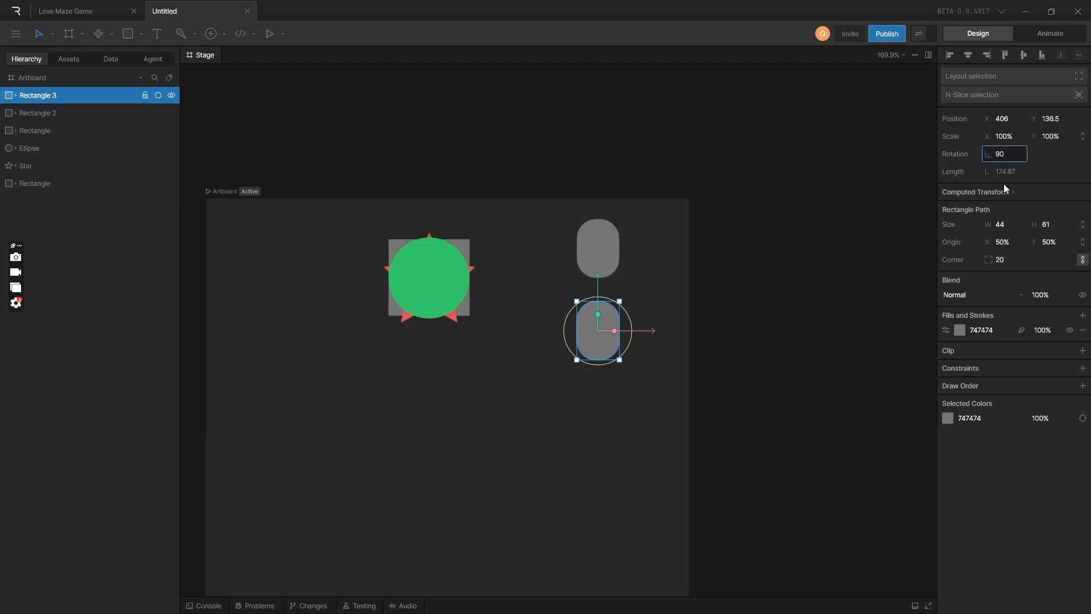
key("Return")
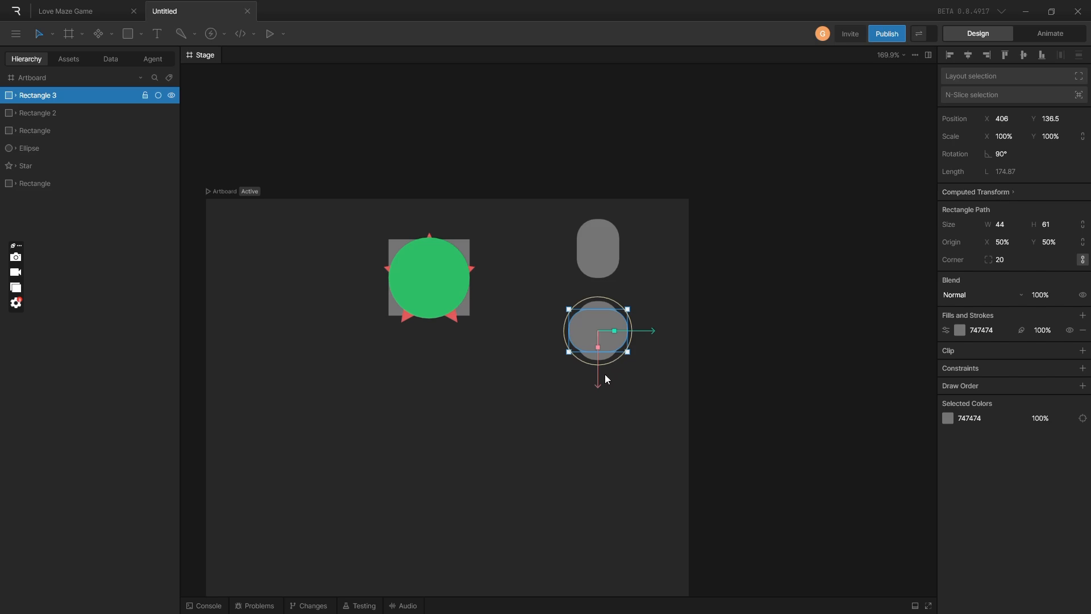
Move the rotated rounded rectangle to about X 458.5, Y 94.5, midway between and to the right of the two upright ones
left_click_drag(599, 379, 598, 341)
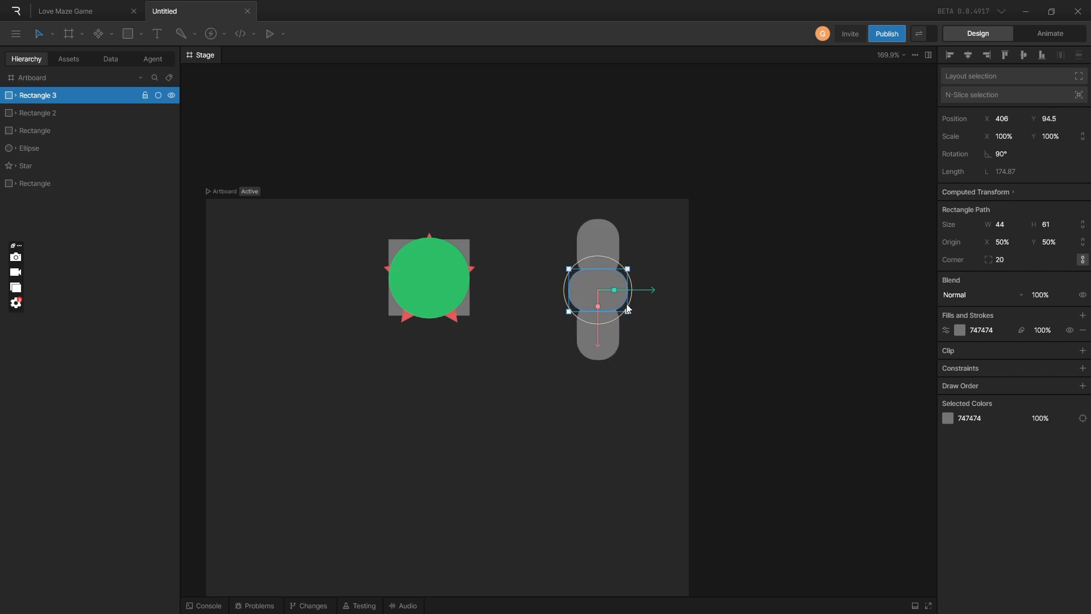
left_click_drag(650, 292, 704, 288)
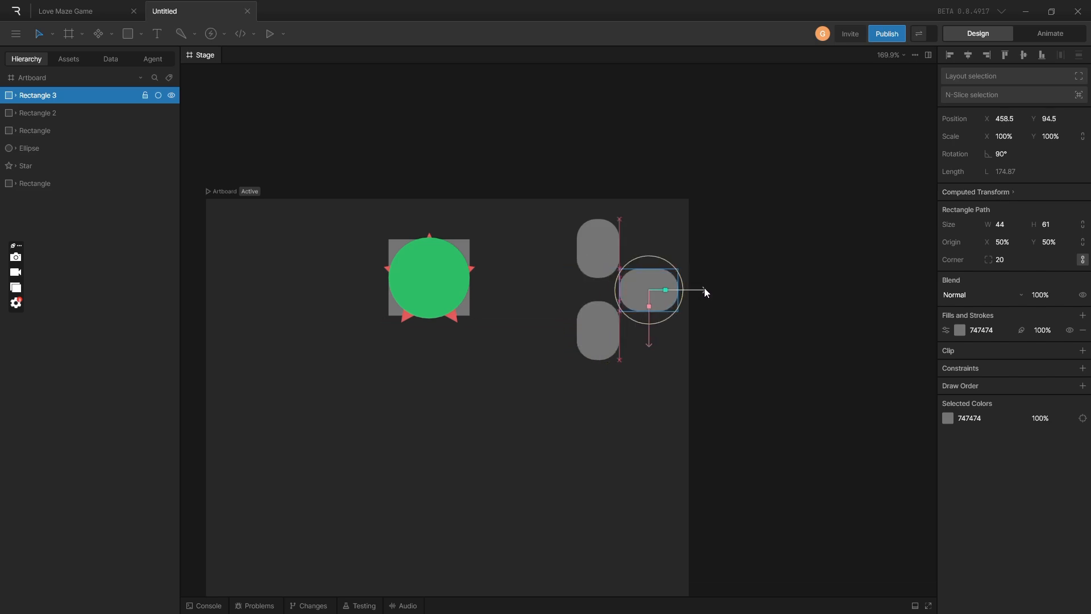
left_click(732, 315)
Duplicate the rotated rounded rectangle and place the copy on the opposite side of the pad at about X 350
left_click(648, 292)
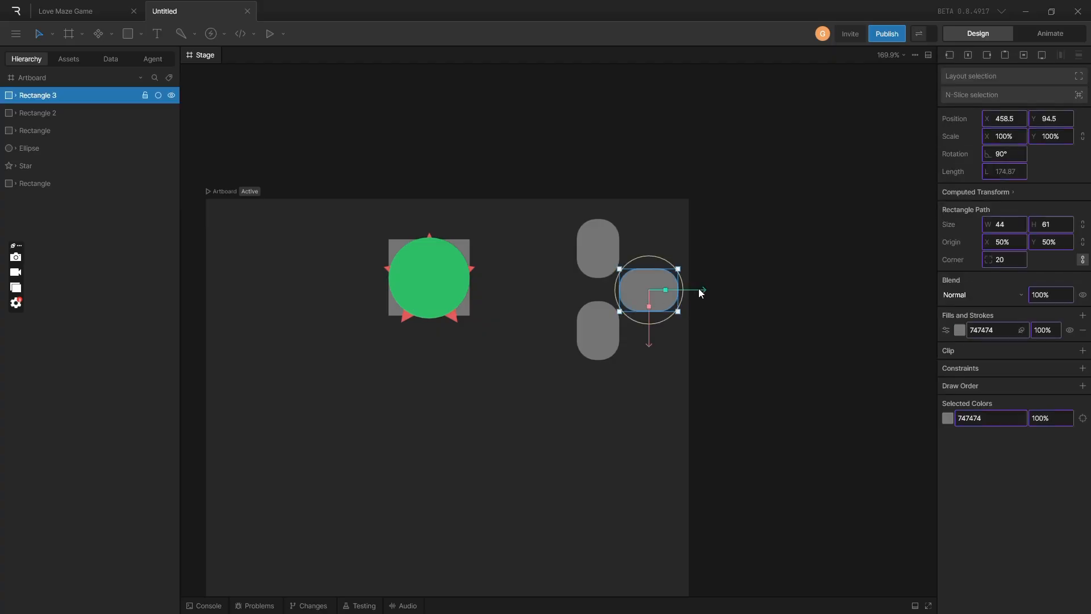
key("ctrl+d")
left_click_drag(700, 292, 597, 295)
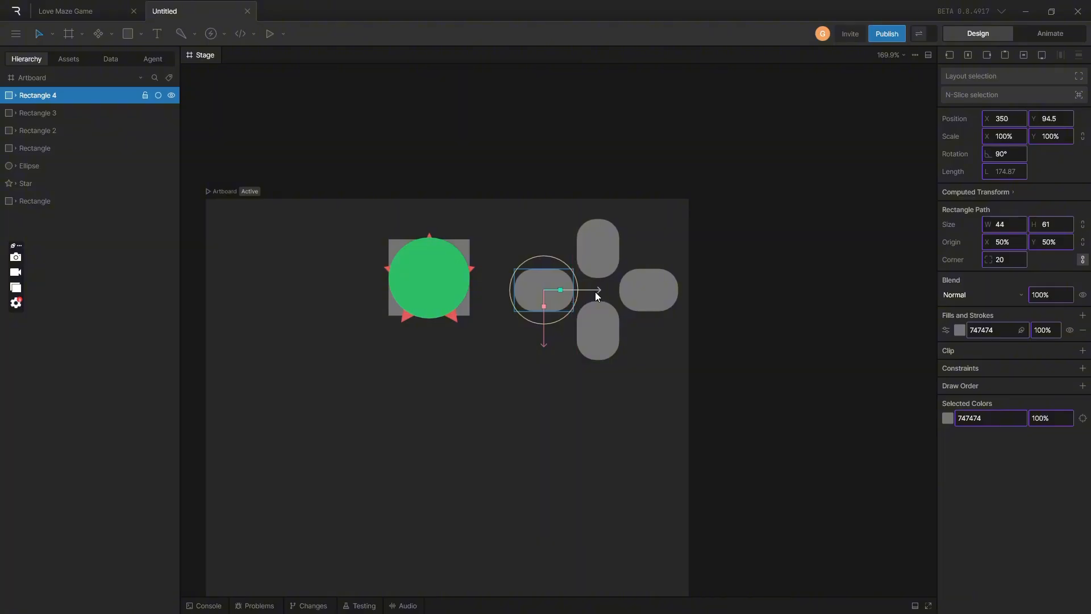
left_click(694, 272)
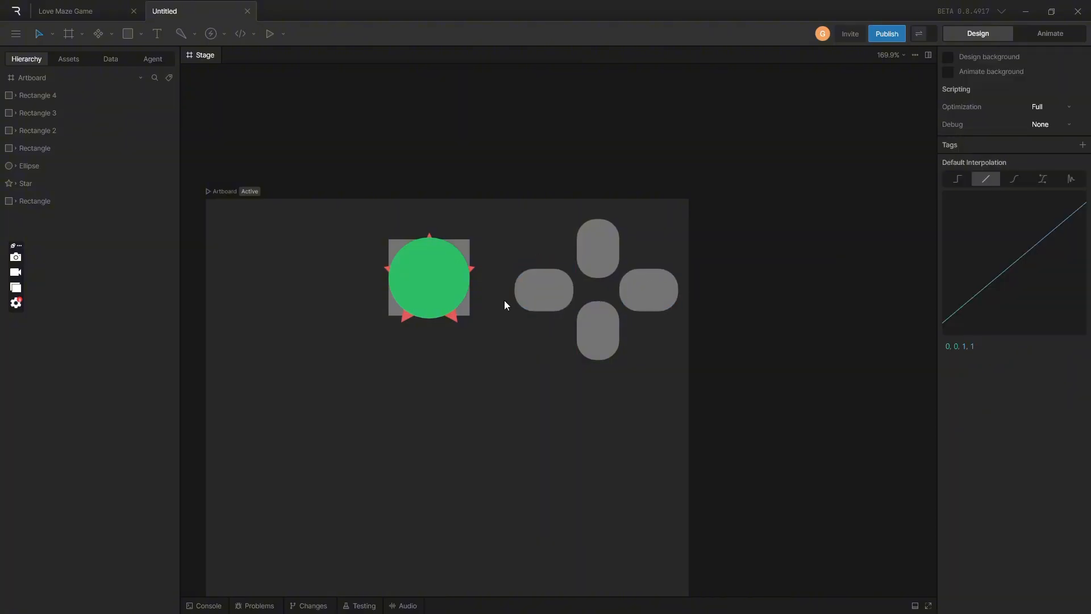
Check which layer corresponds to each of the four rounded rectangles in the button pad
left_click(585, 240)
left_click(633, 290)
left_click(608, 321)
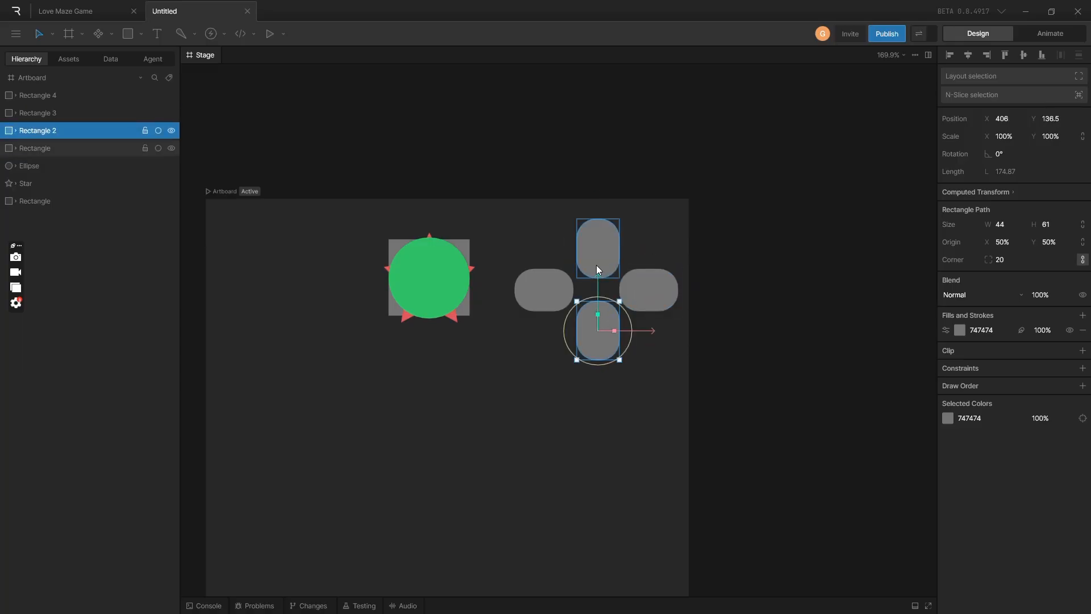
left_click(596, 265)
left_click(640, 304)
left_click(537, 272)
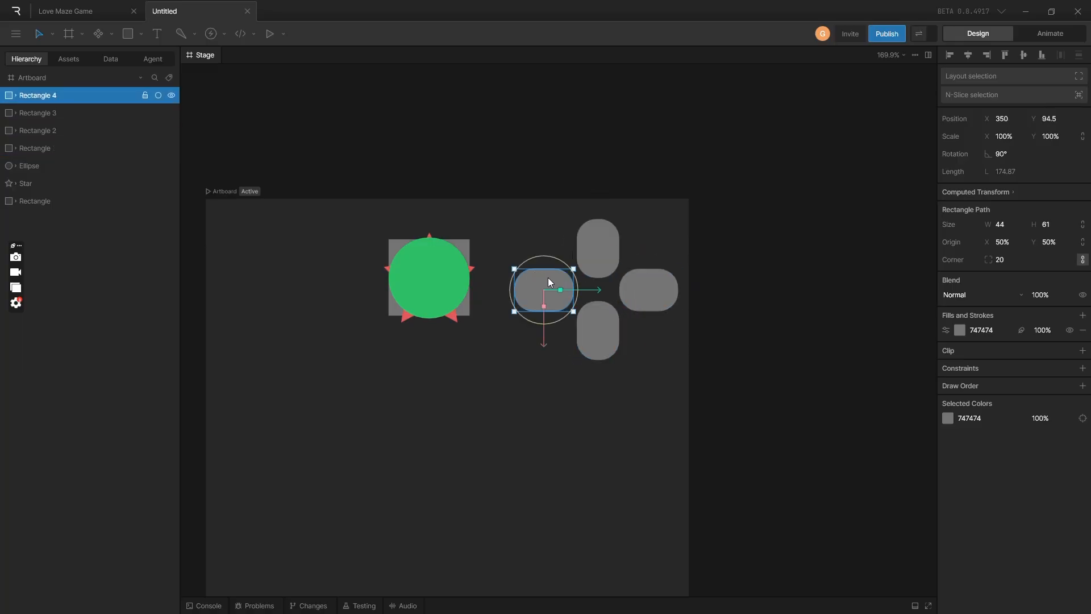
left_click(593, 242)
left_click(612, 333)
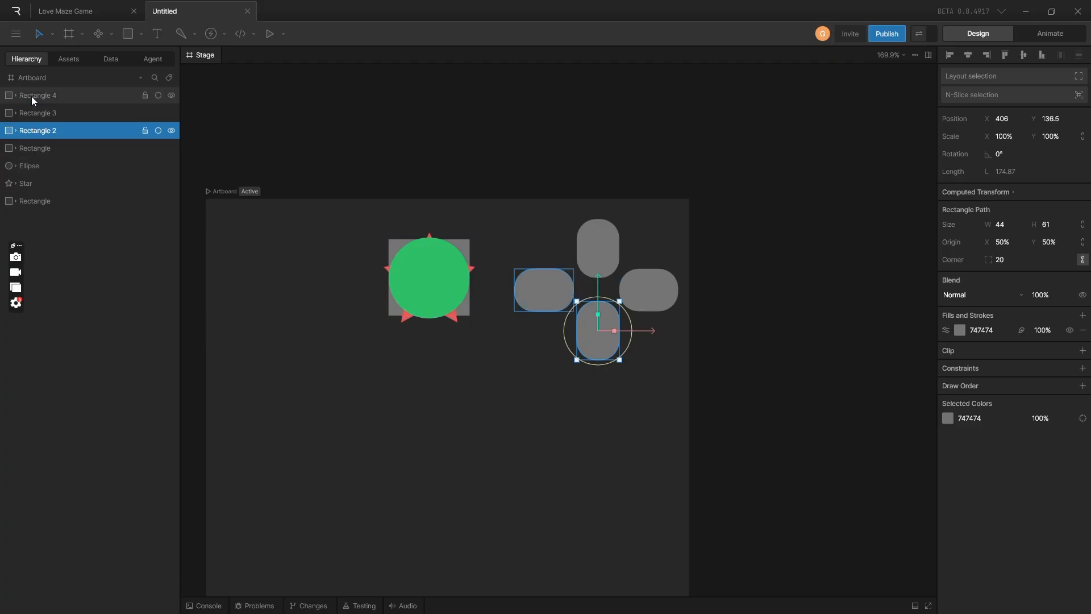
Rename the pad's upper rounded rectangle "Up button" and the lower one "down button"
left_click(26, 149)
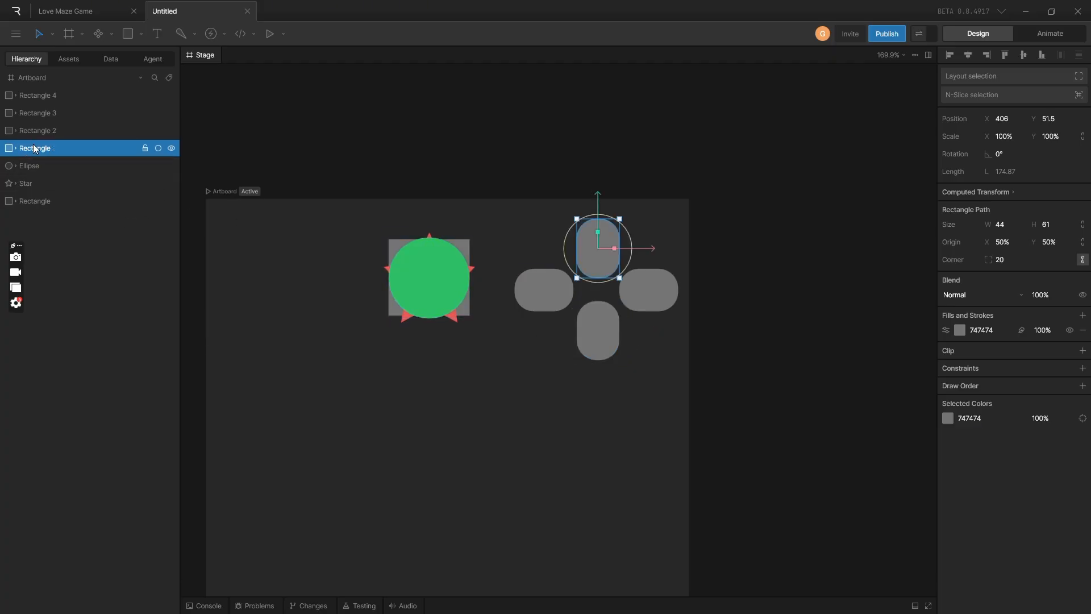
double_click(34, 149)
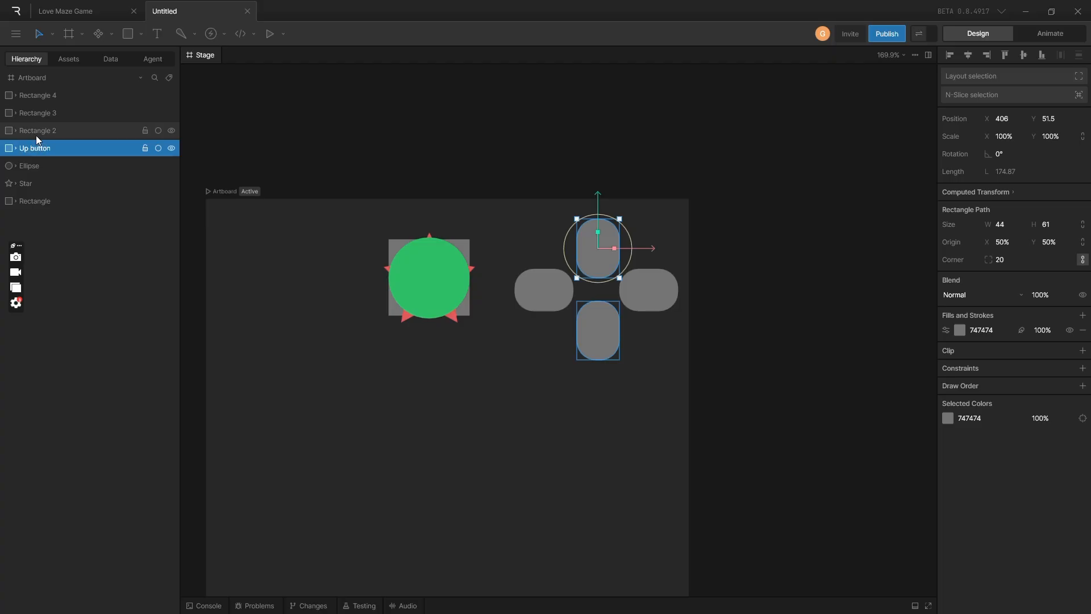
left_click(36, 131)
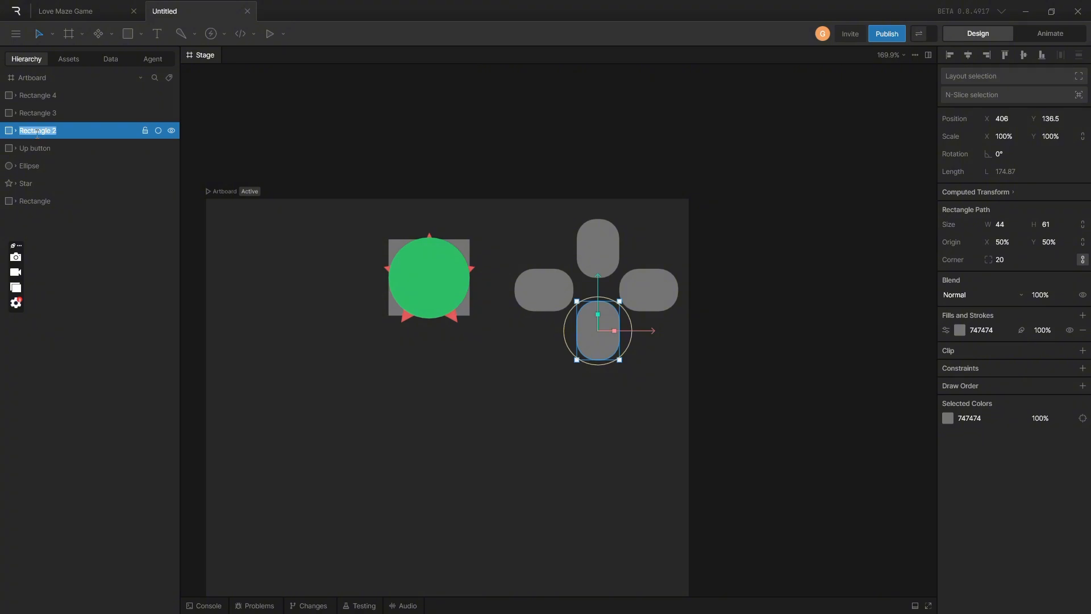
type("down button")
Rename the pad's right rounded rectangle "Right button" and the left one "Left button"
left_click(43, 114)
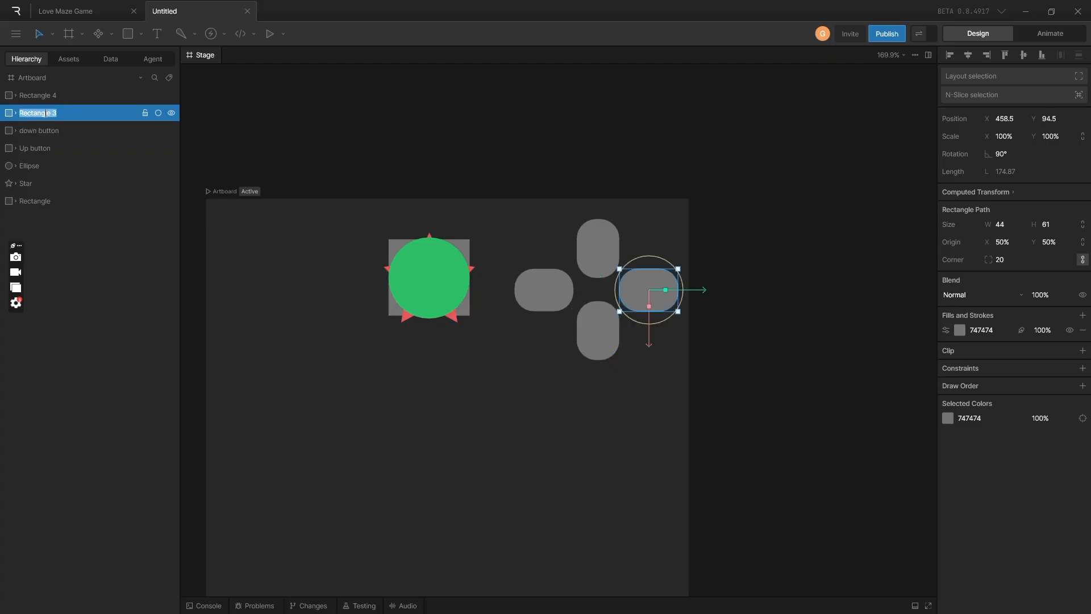
type("Right button")
double_click(37, 96)
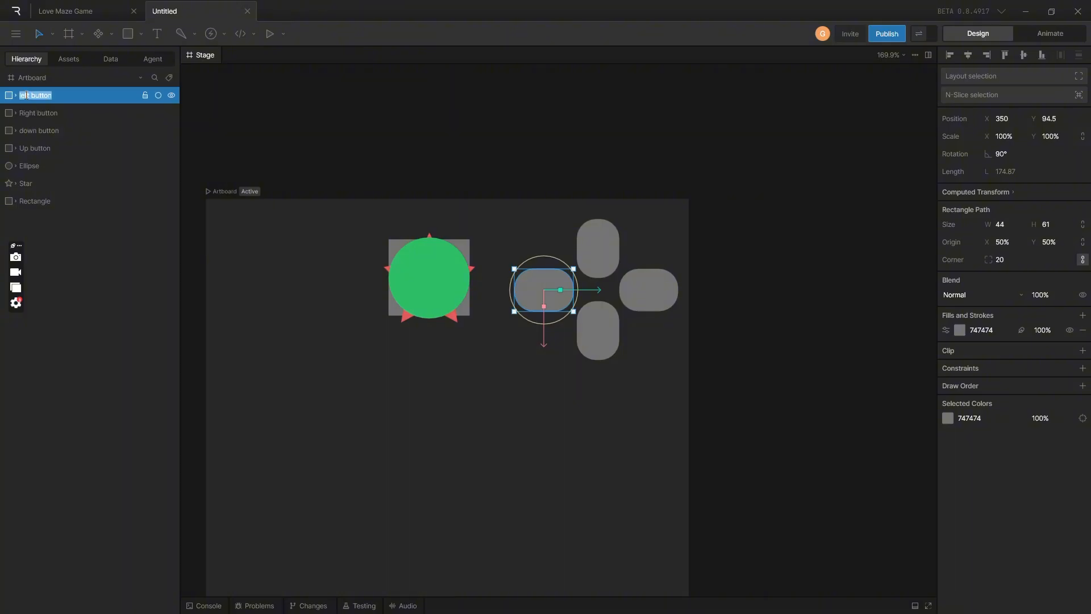
key("Return")
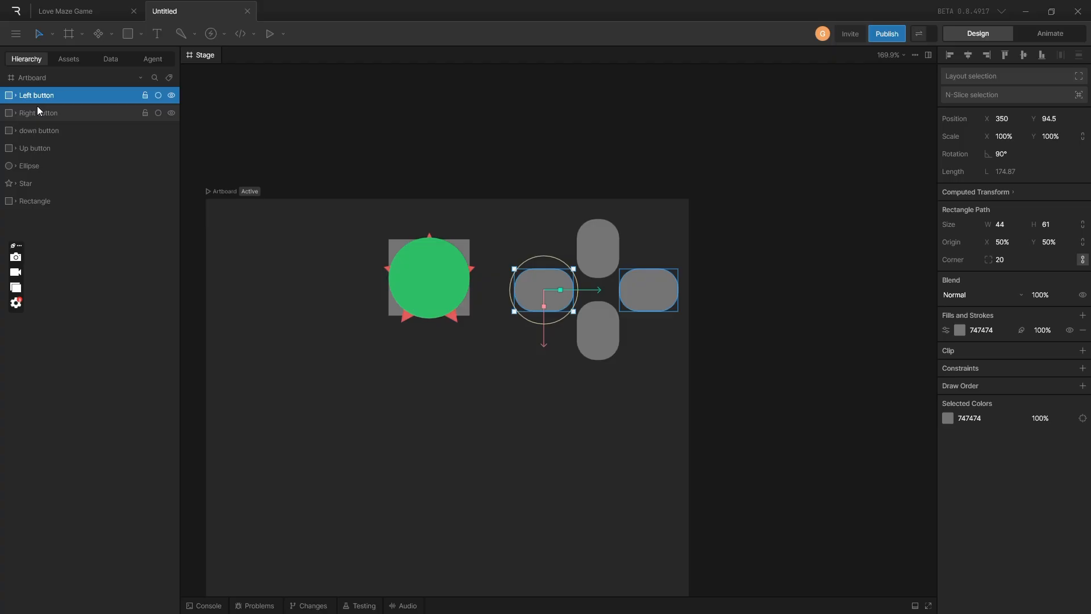
Capitalise the lower button's name so it reads "Down button"
double_click(23, 131)
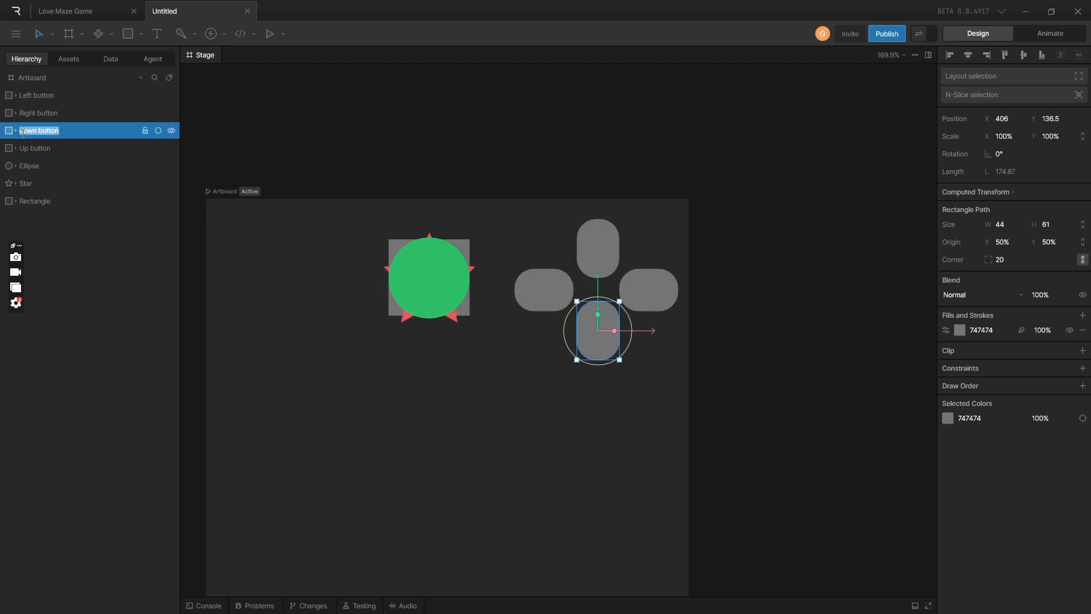
left_click(32, 132)
key("BackSpace")
type("D")
key("Return")
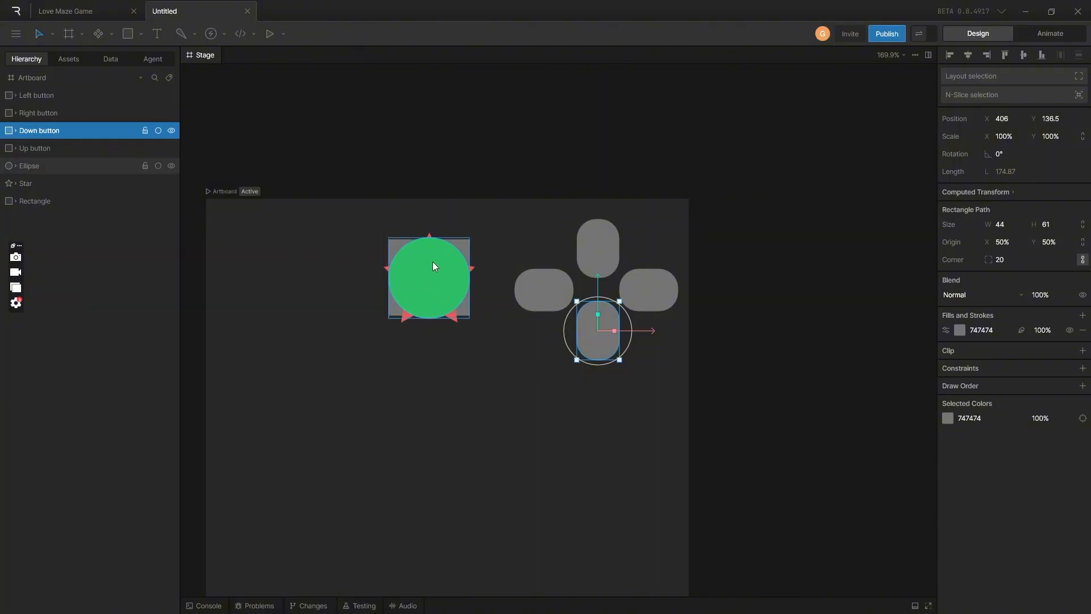
Wrap the ellipse, star and square placeholder shapes together in a Solo
left_click(363, 233)
left_click(25, 167)
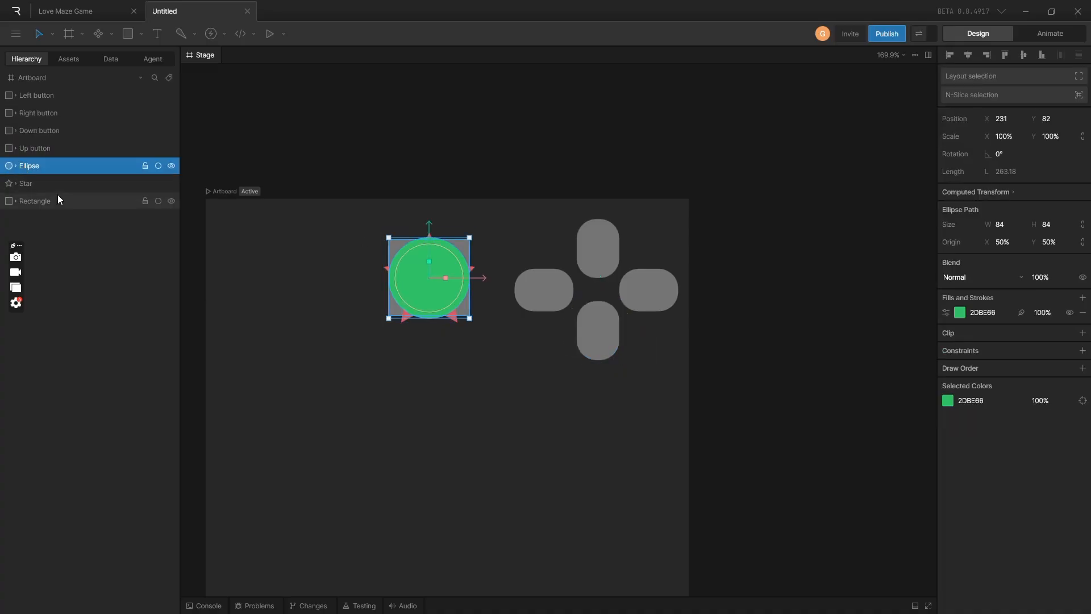
left_click(42, 183)
left_click(47, 197)
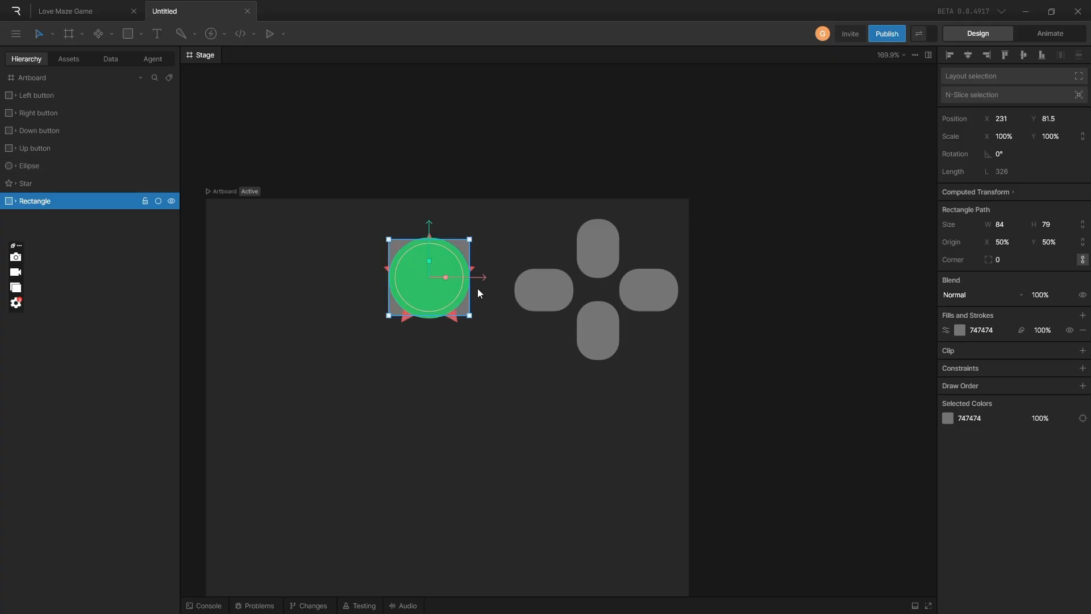
left_click(56, 166)
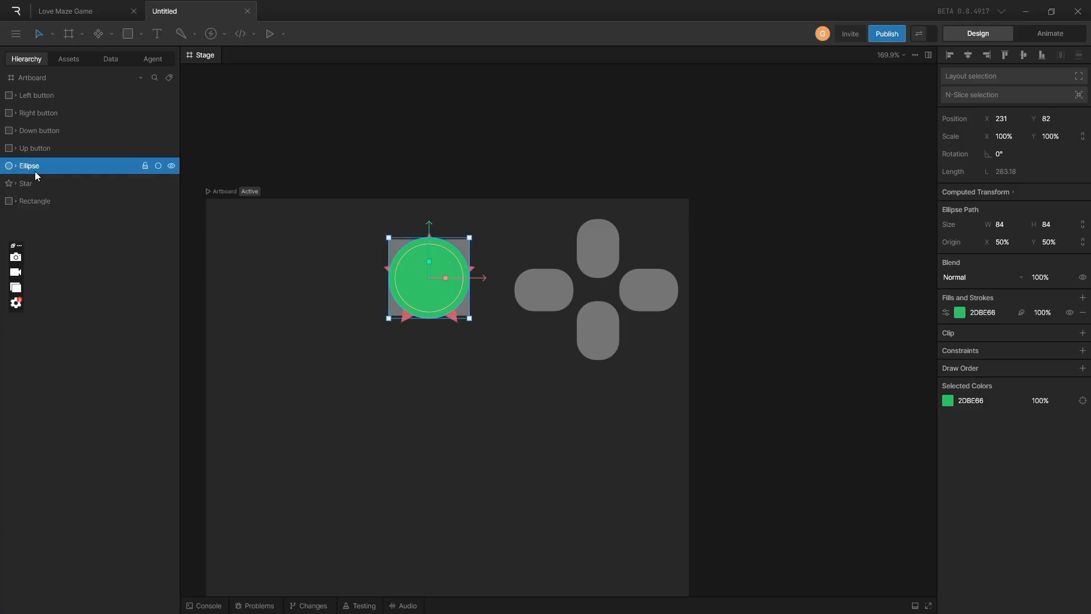
left_click(39, 181, "shift")
left_click(44, 201, "shift")
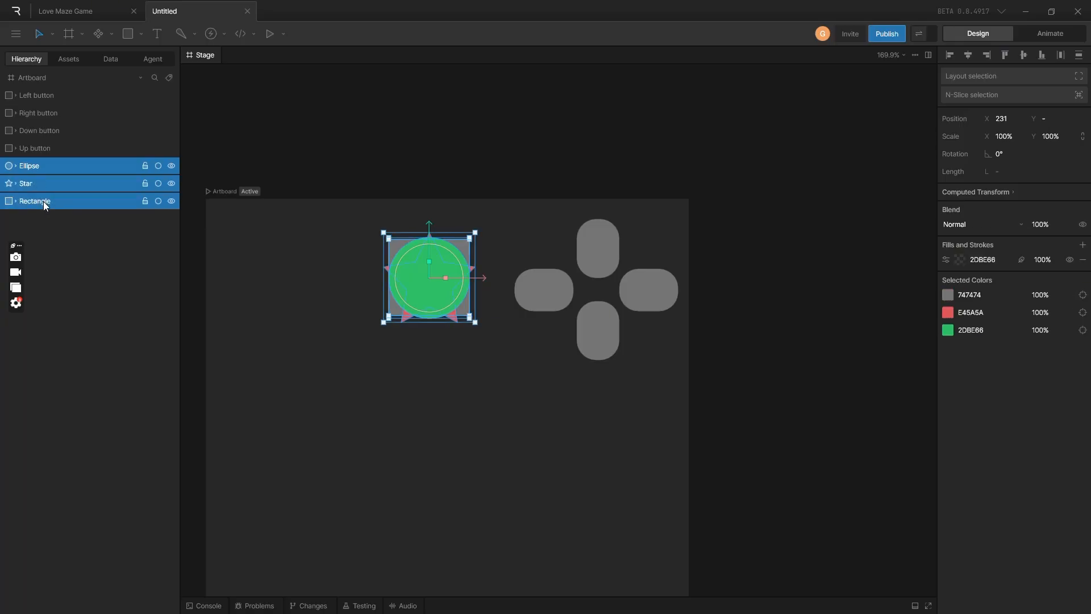
right_click(54, 198)
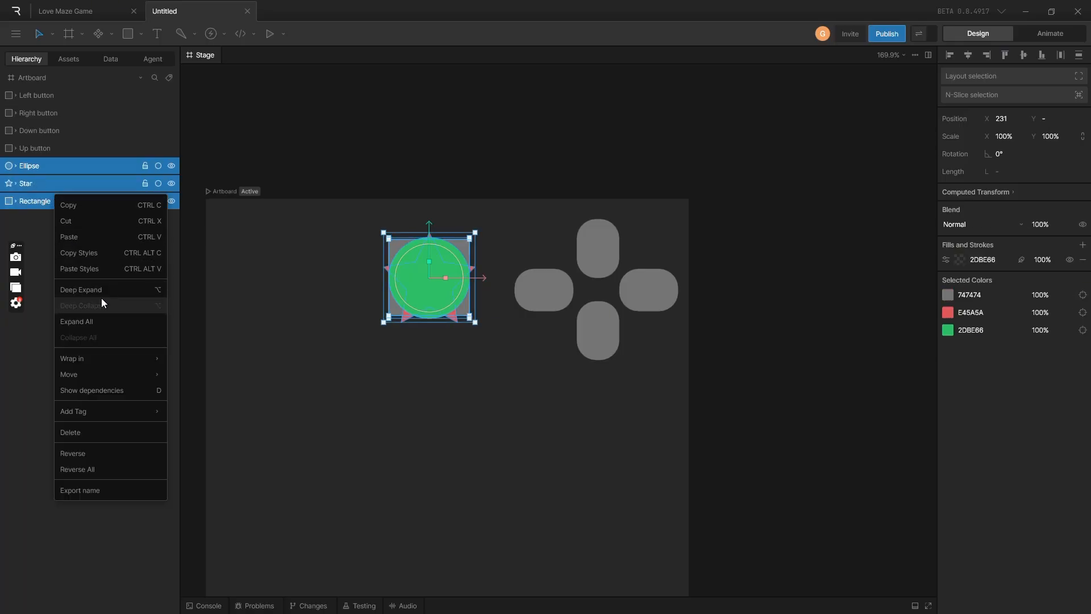
mouse_move(94, 355)
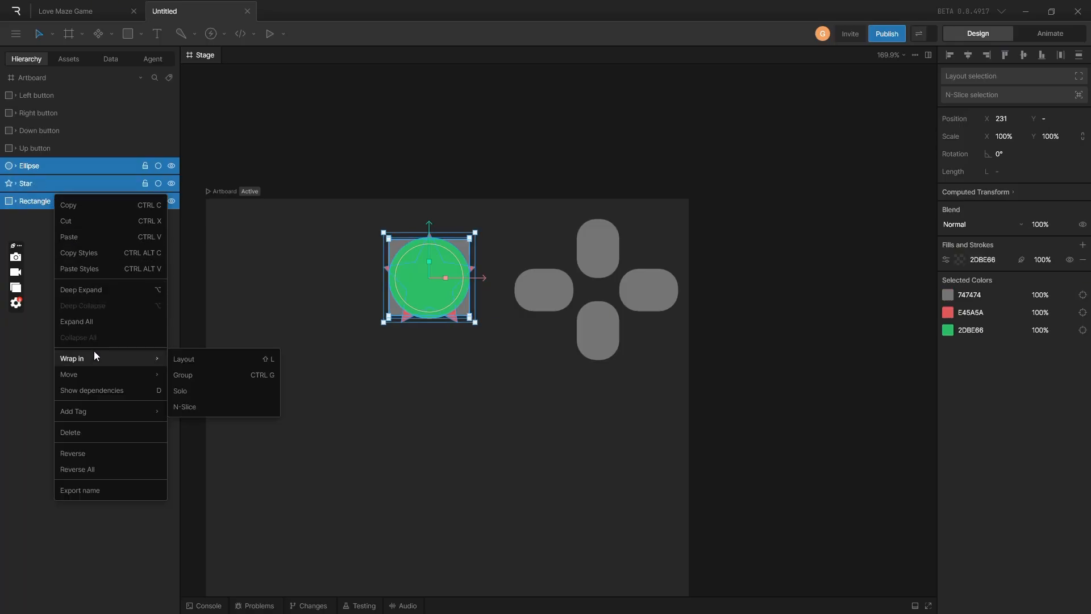
left_click(199, 390)
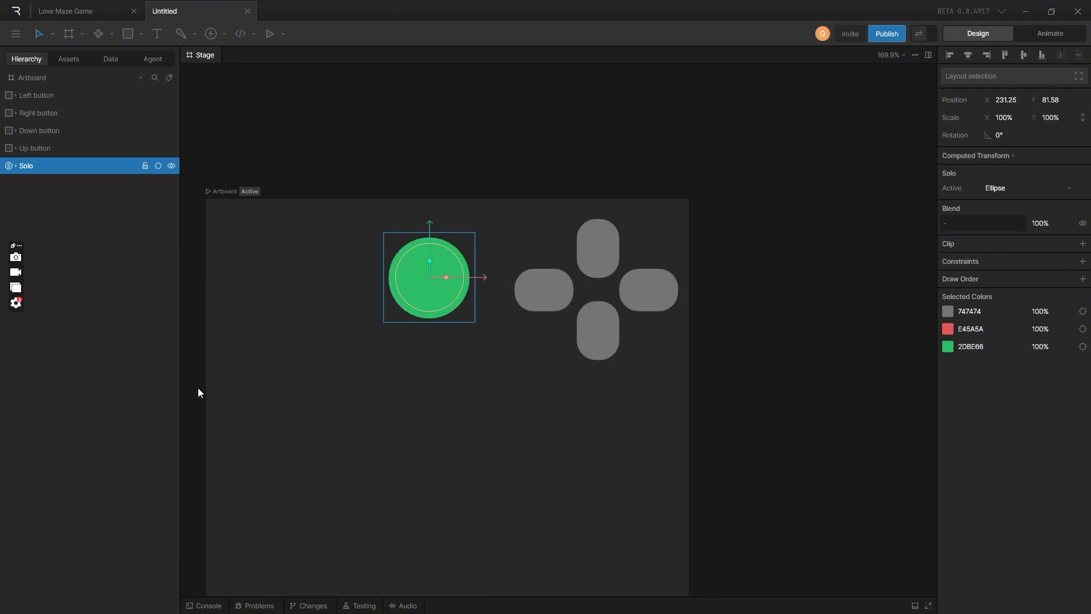
Preview the Solo's star and rectangle by making each active, and return to the ellipse
left_click(15, 166)
left_click(19, 201)
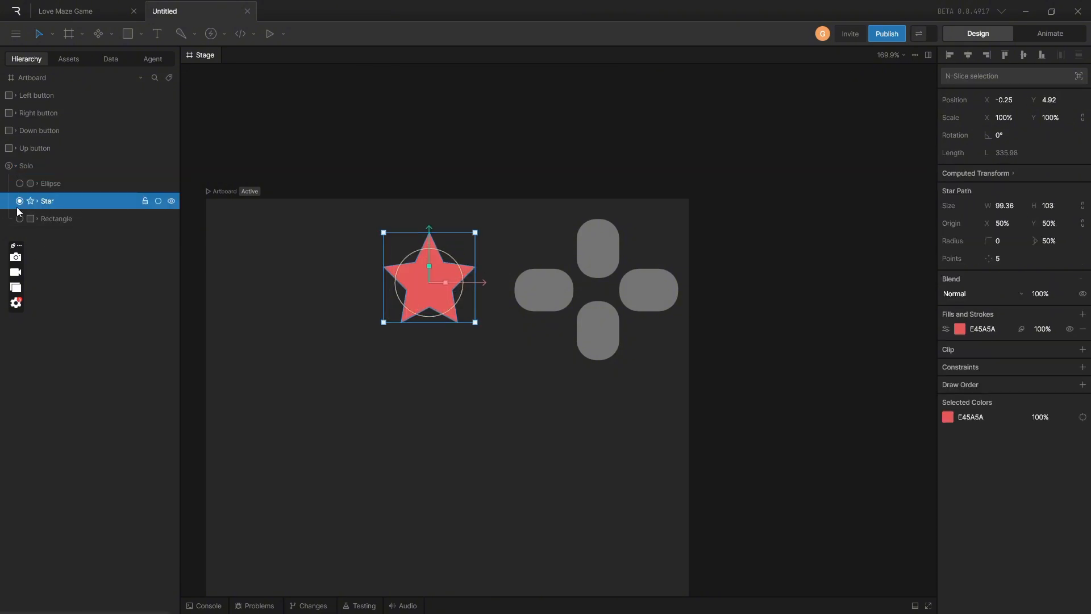
left_click(19, 218)
left_click(19, 201)
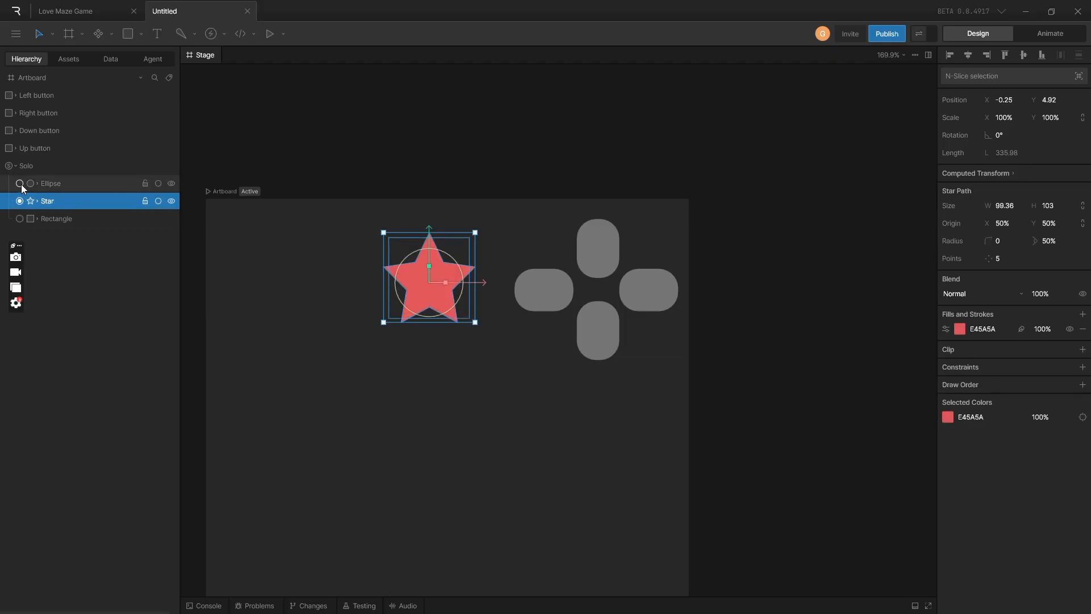
left_click(19, 183)
left_click(14, 167)
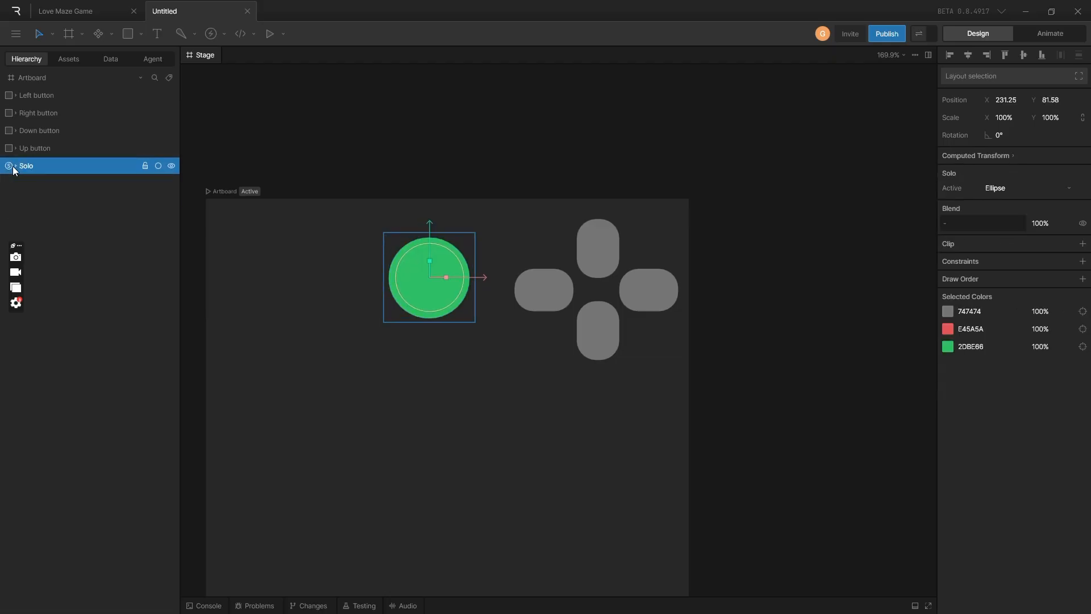
Examine the Solo's child shapes and the choices for its active shape
left_click(14, 167)
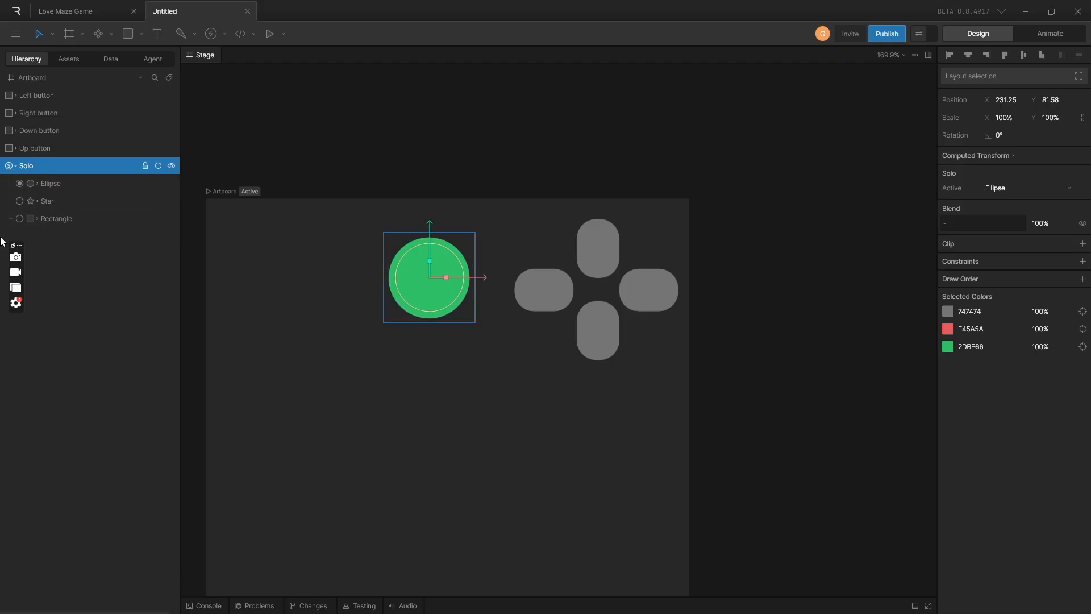
left_click(14, 166)
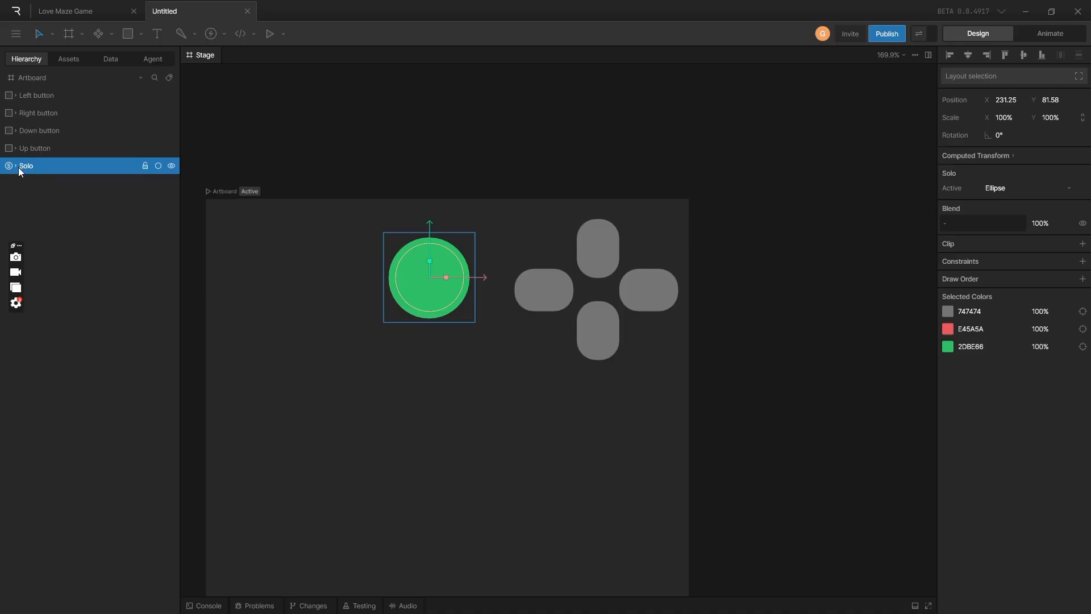
left_click(16, 166)
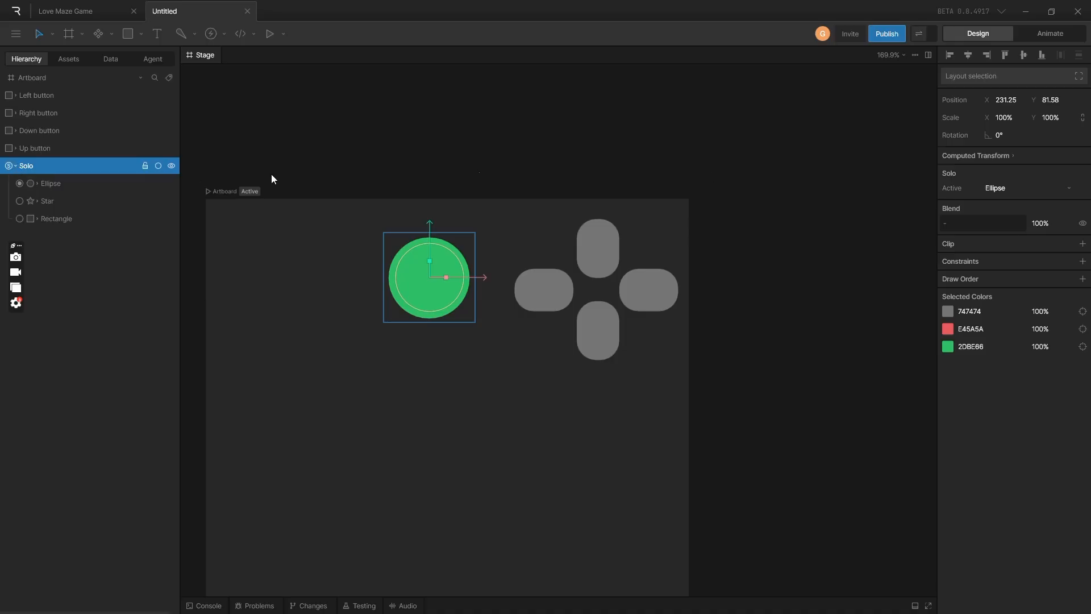
left_click(1006, 189)
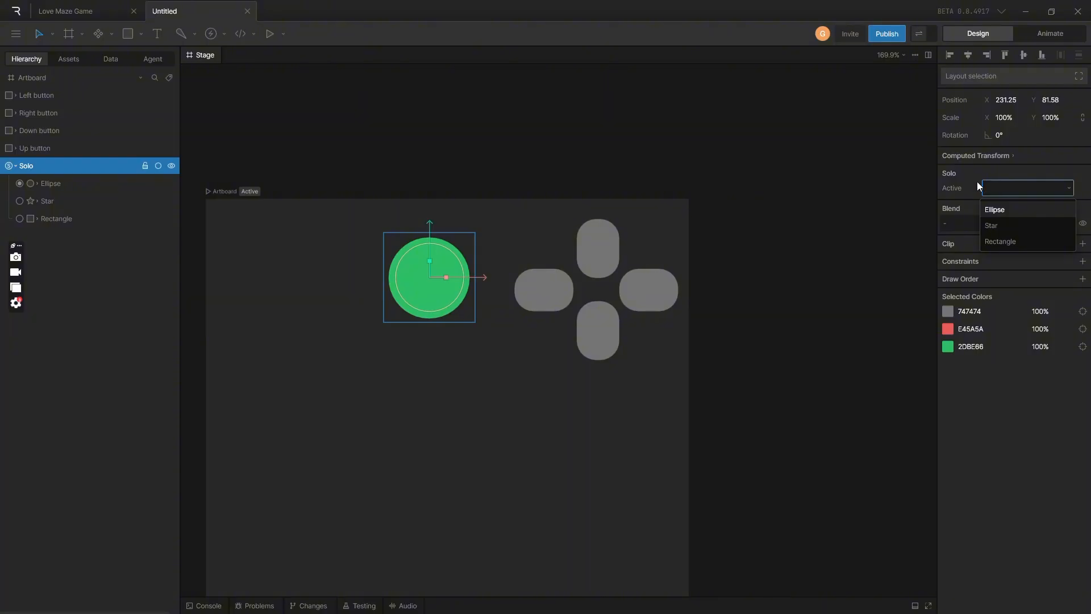
left_click(962, 180)
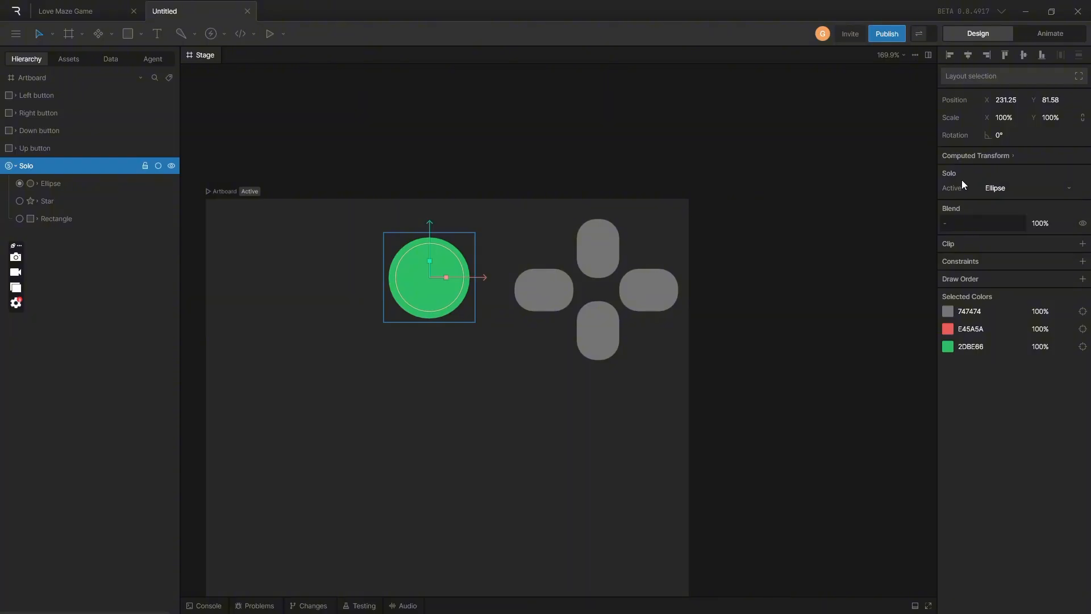
left_click(16, 165)
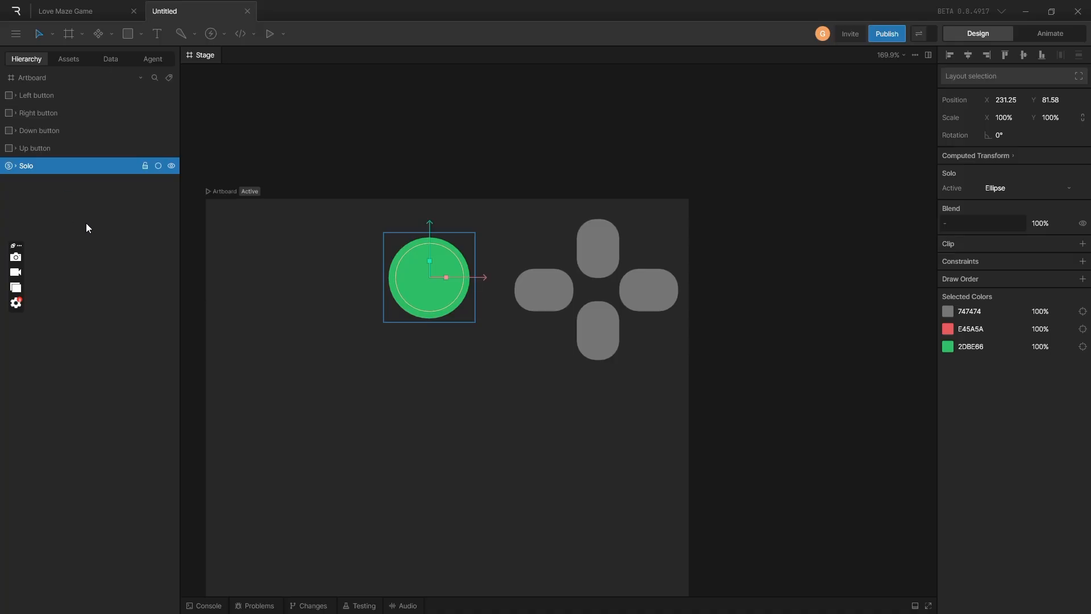
scroll(617, 312, "down", 5)
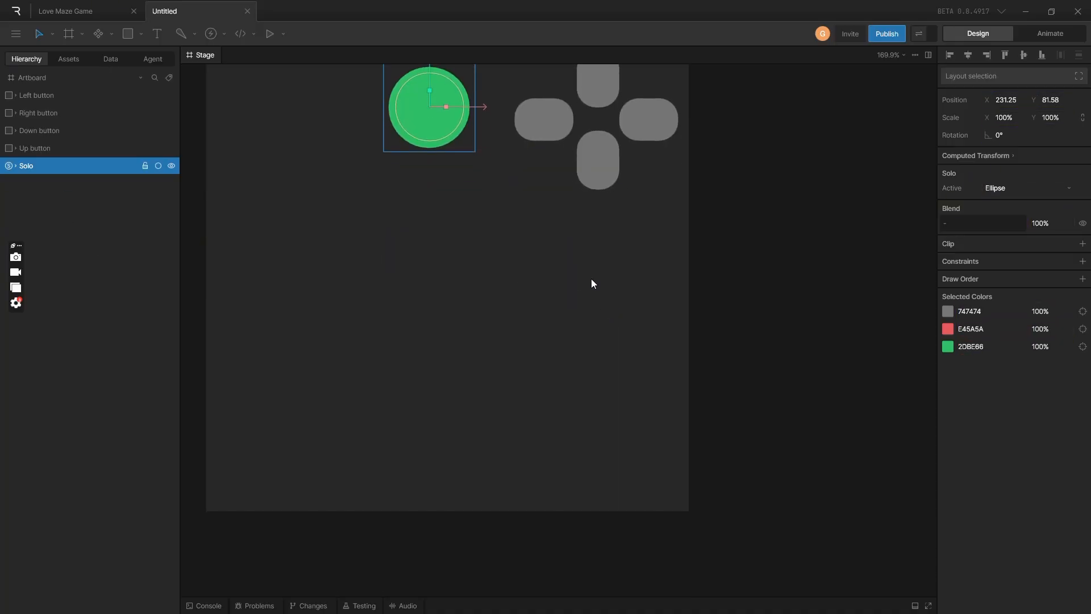
scroll(540, 313, "down", 4)
scroll(568, 227, "up", 4)
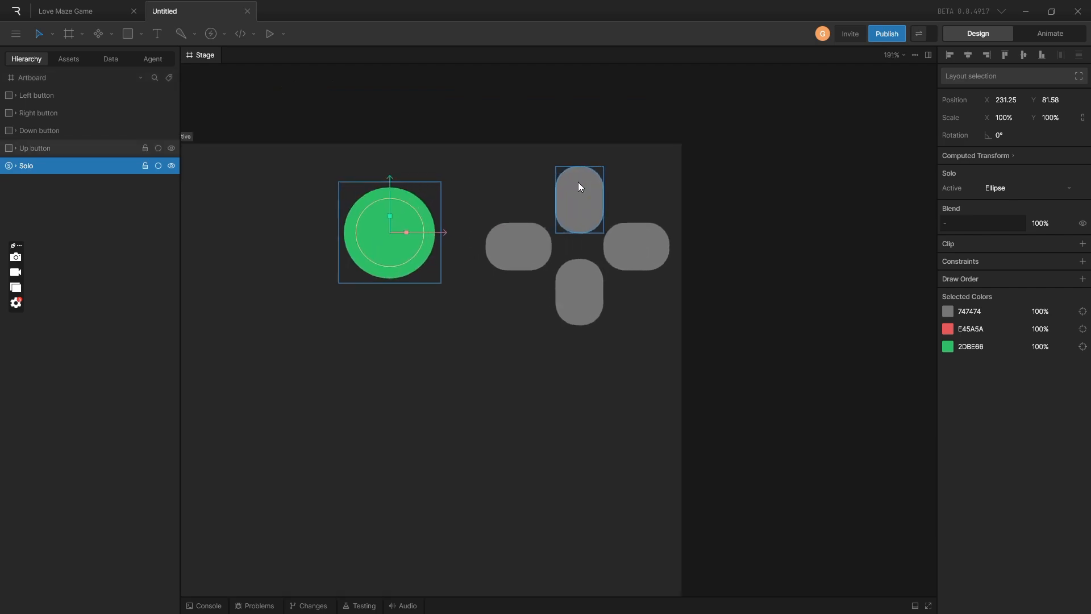
scroll(574, 199, "down", 2)
scroll(526, 227, "down", 2)
scroll(605, 210, "up", 5)
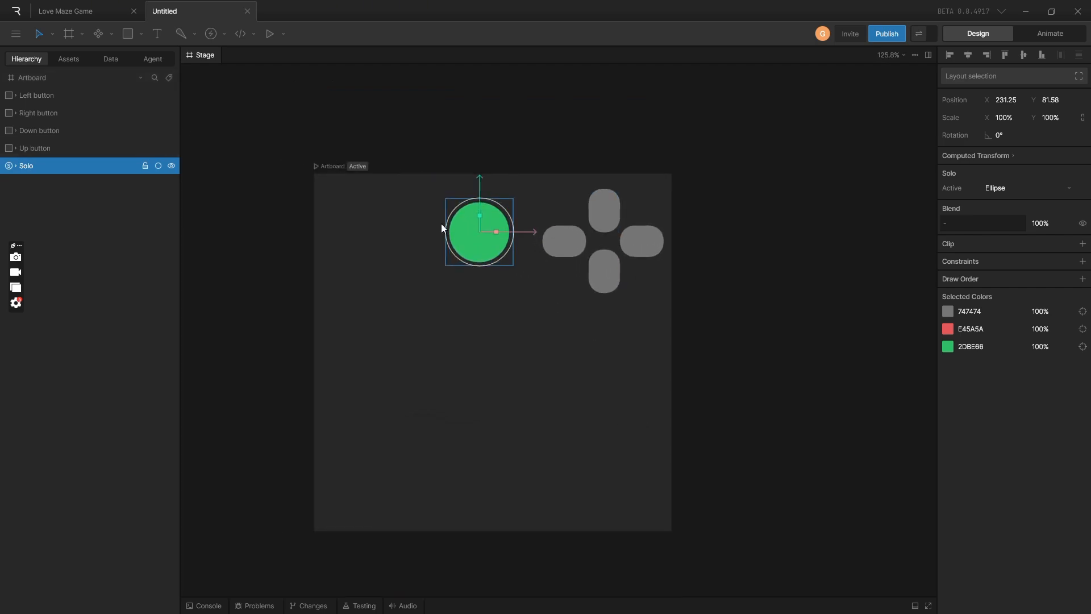
Add four Boolean properties to ViewModel1
scroll(533, 238, "down", 3)
scroll(606, 219, "up", 2)
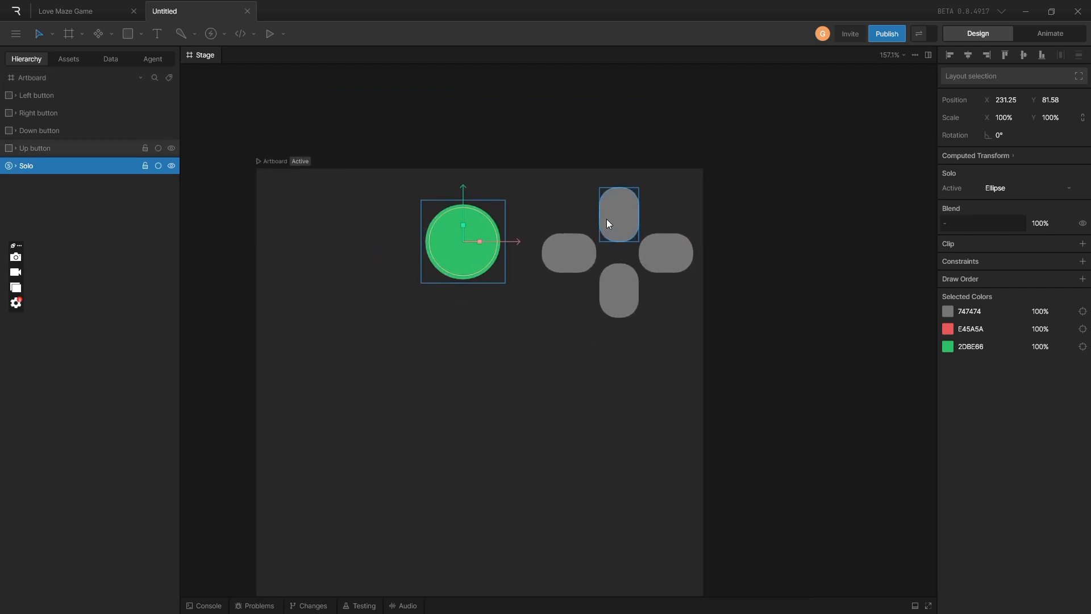
left_click(637, 222)
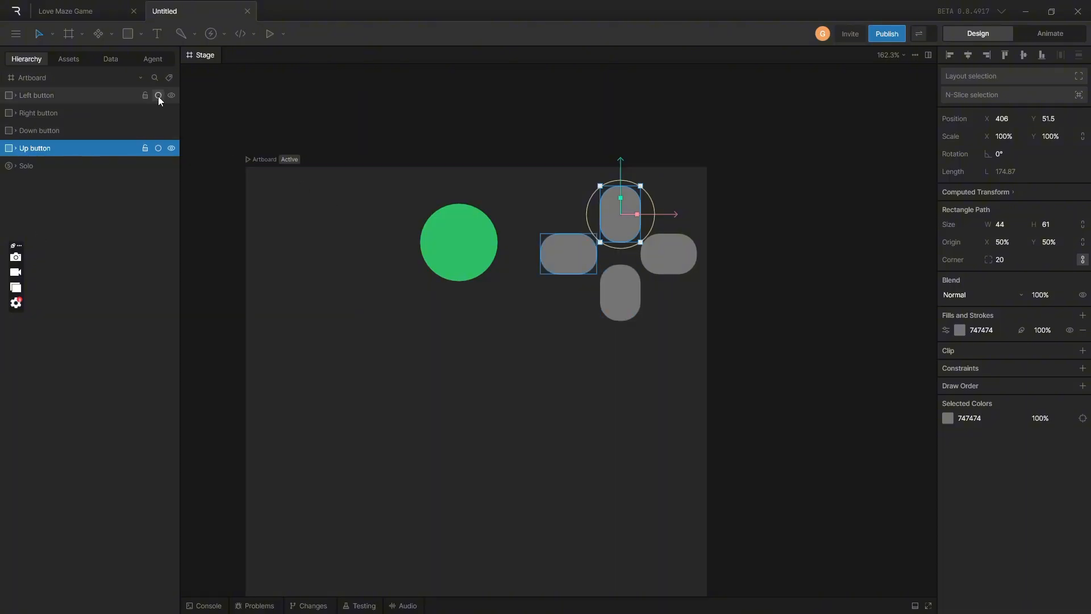
left_click(108, 59)
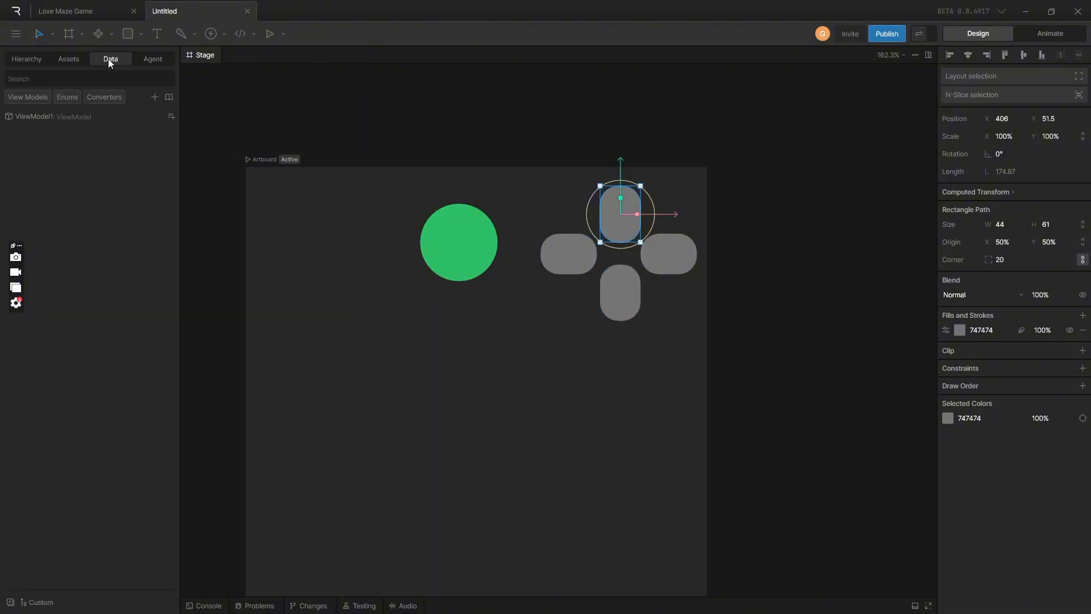
left_click(171, 116)
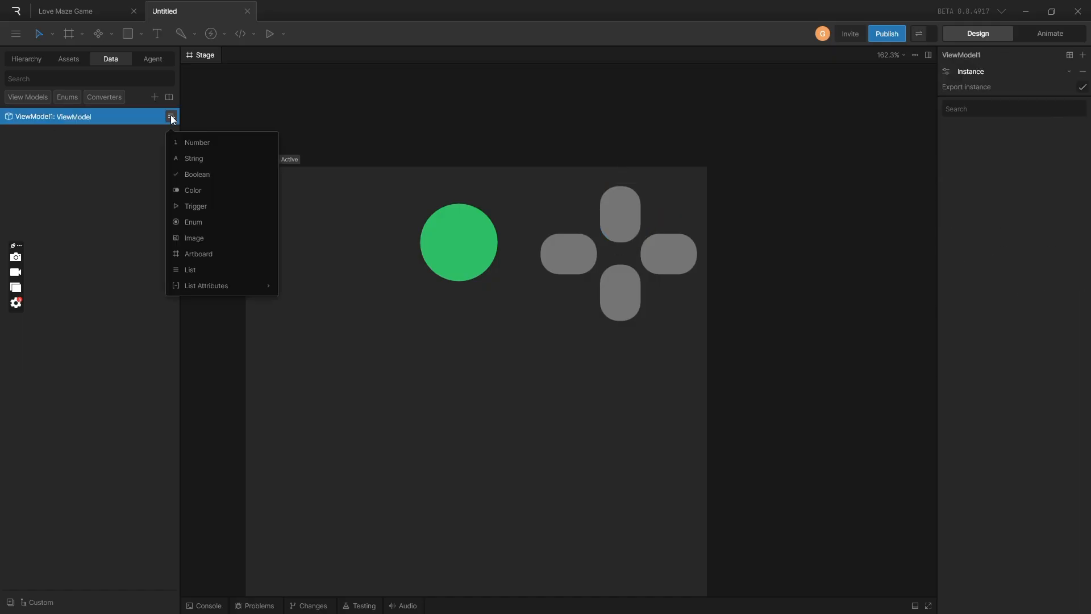
left_click(192, 173)
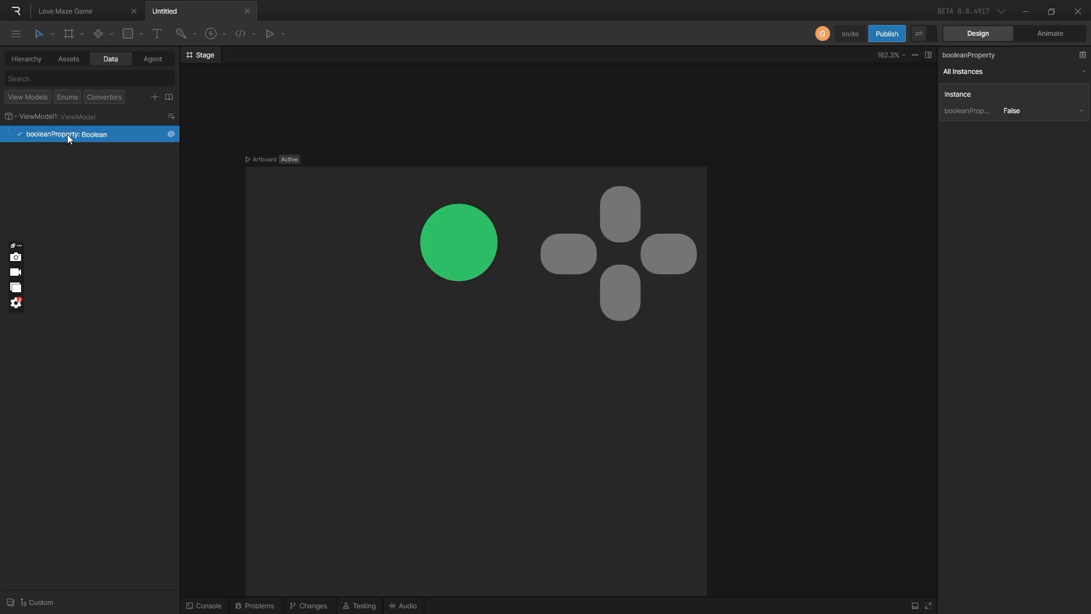
key("ctrl+d")
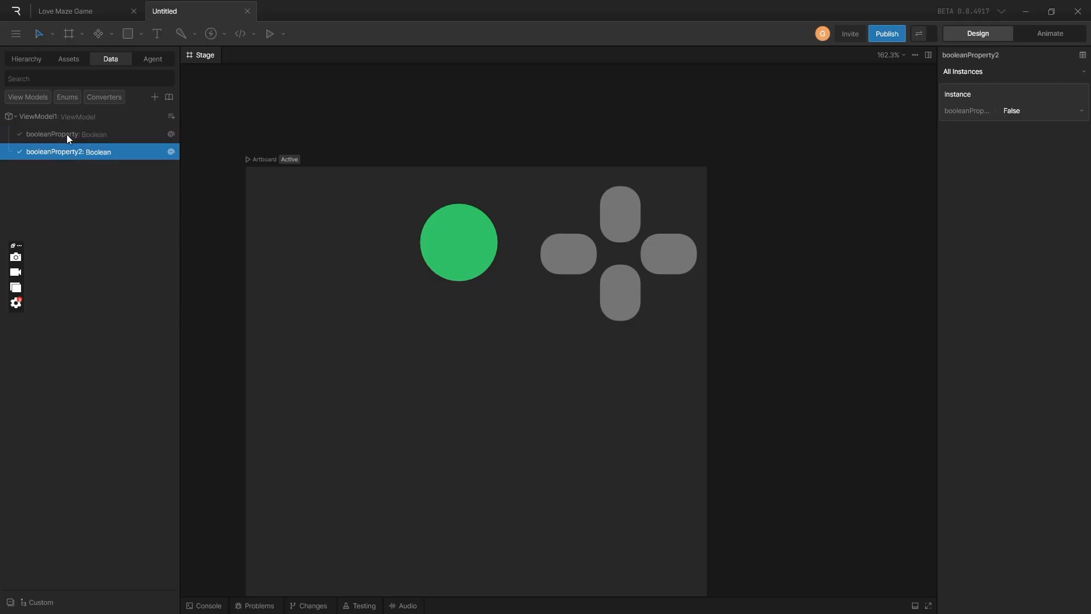
key("ctrl+d")
key("ctrl+d")
Rename the first Boolean property in ViewModel1 to upBoolean
left_click(59, 135)
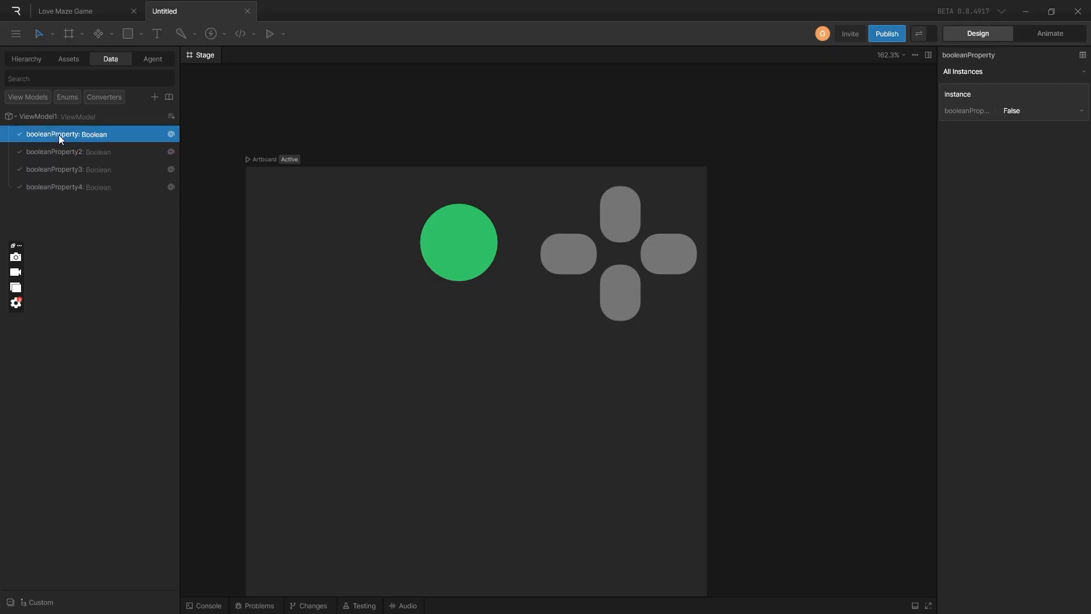
left_click(616, 221)
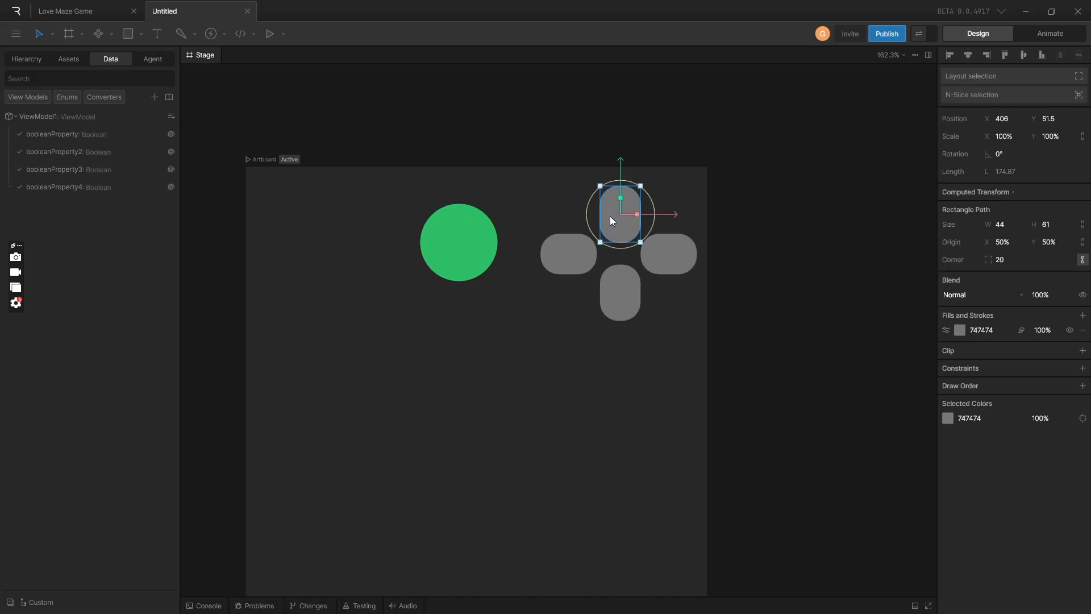
left_click(40, 131)
left_click(49, 126)
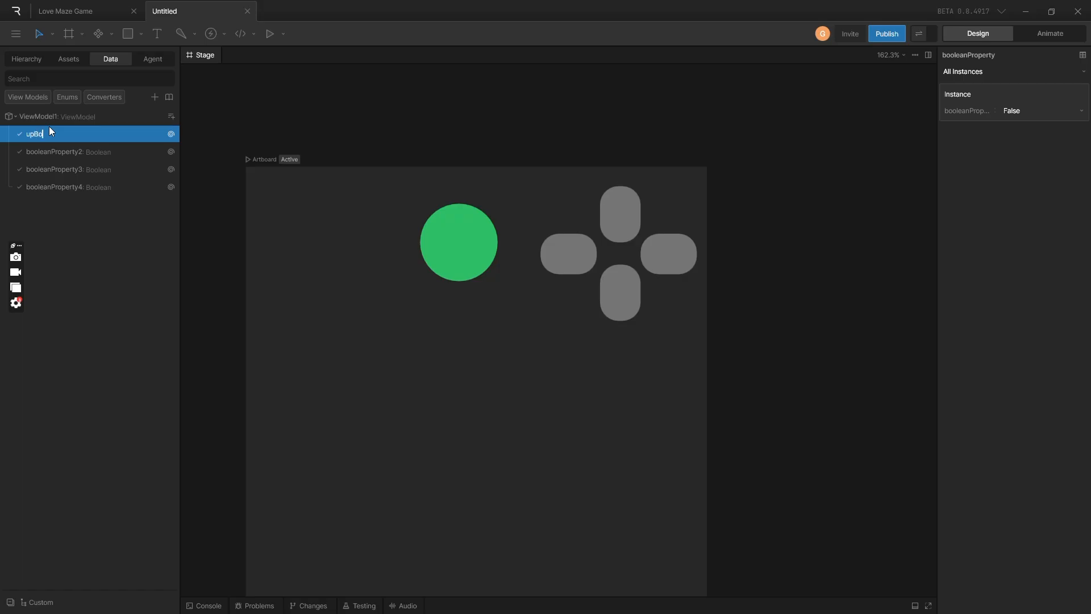
key("Return")
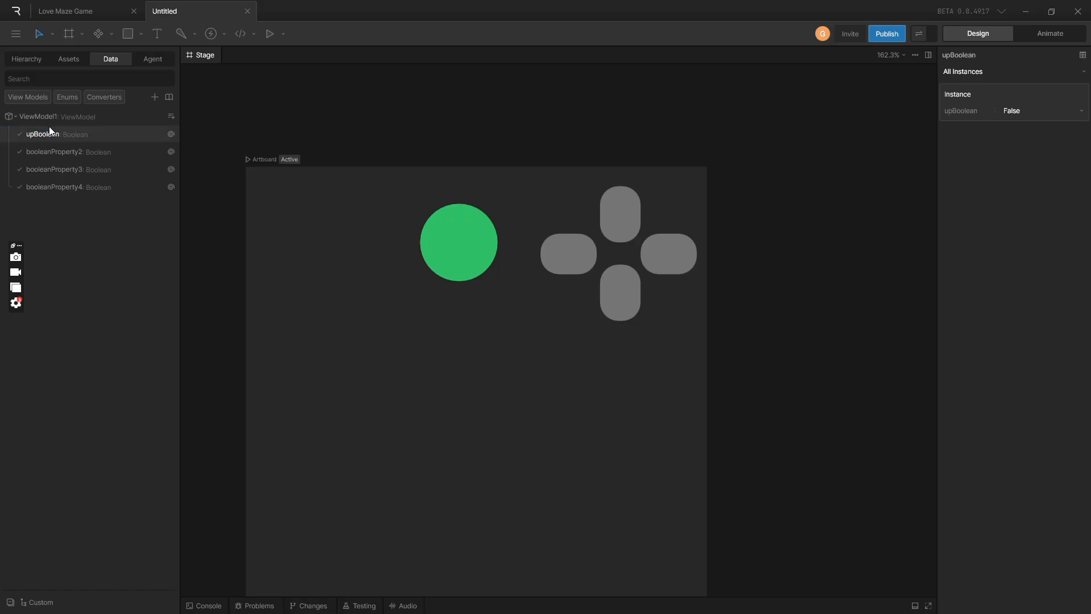
Rename the second Boolean property dnCtrl and change the first one's name to upCtrl
double_click(59, 158)
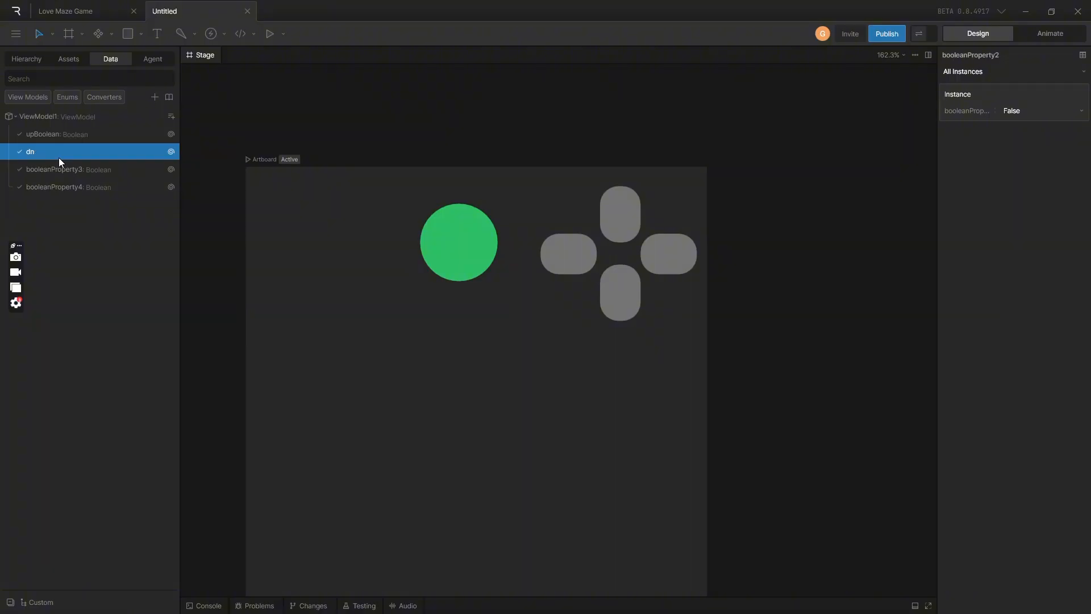
type("dnCtrl")
key("Return")
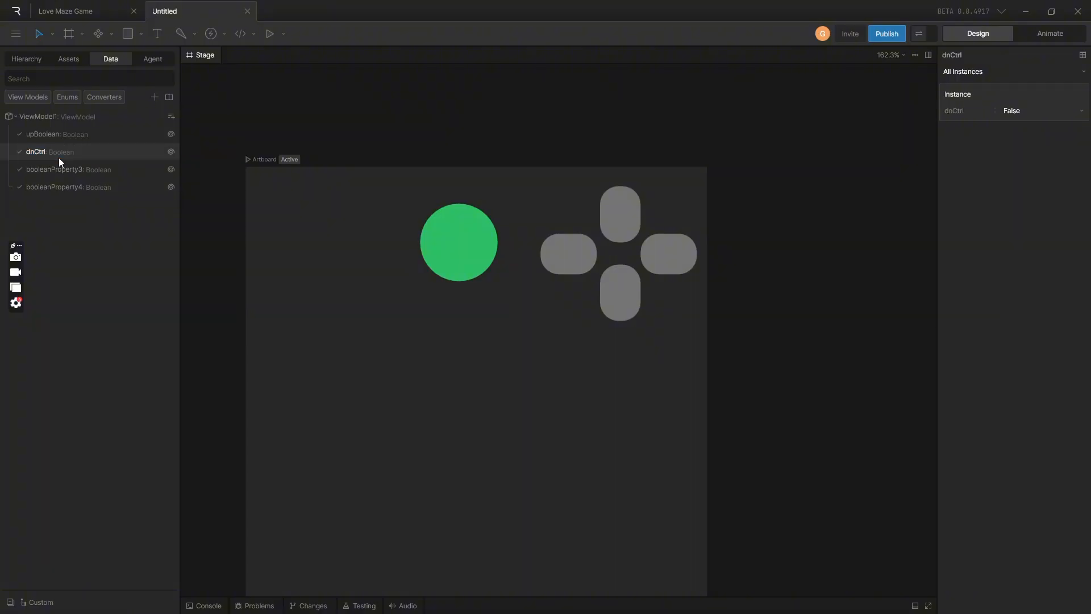
double_click(55, 134)
left_click(68, 132)
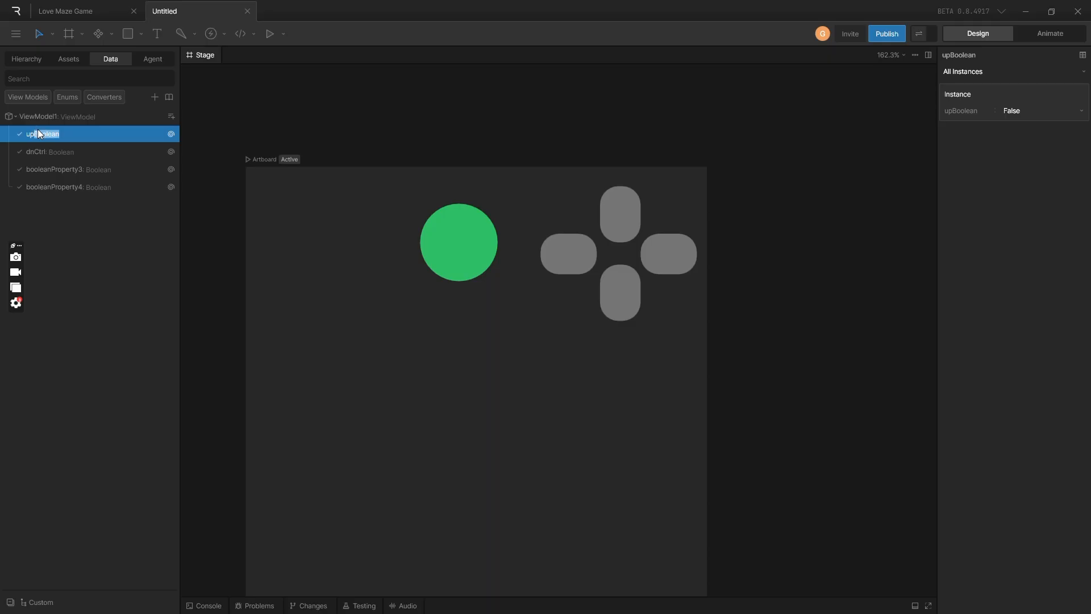
type("Ctrl")
Rename the third Boolean property rtCtrl and the fourth one ltCtrl
left_click(68, 169)
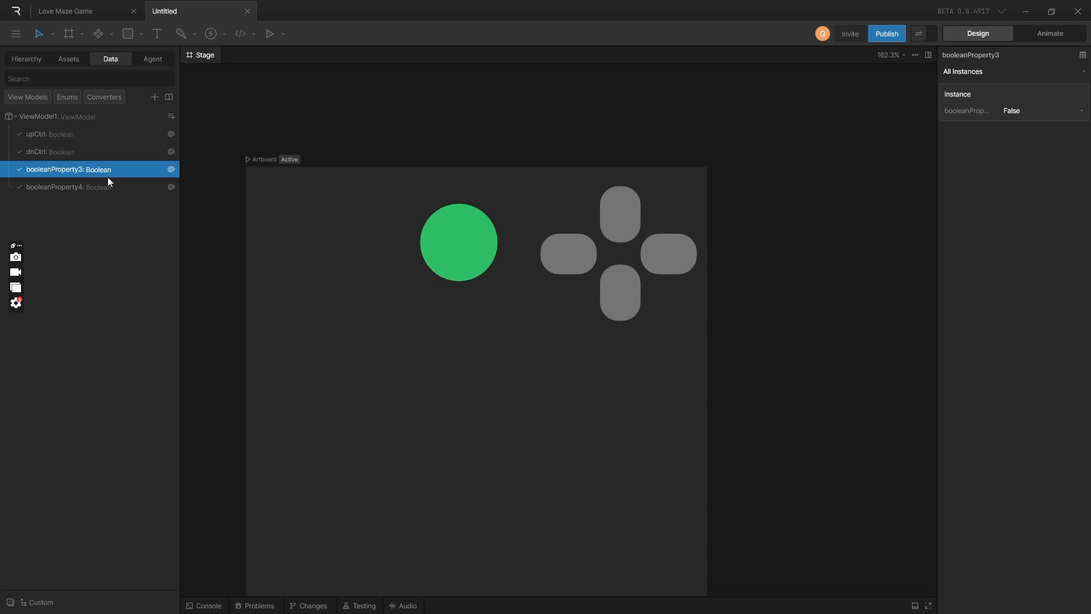
double_click(63, 172)
key("BackSpace")
type("rtCr")
key("BackSpace")
type("trl")
key("Return")
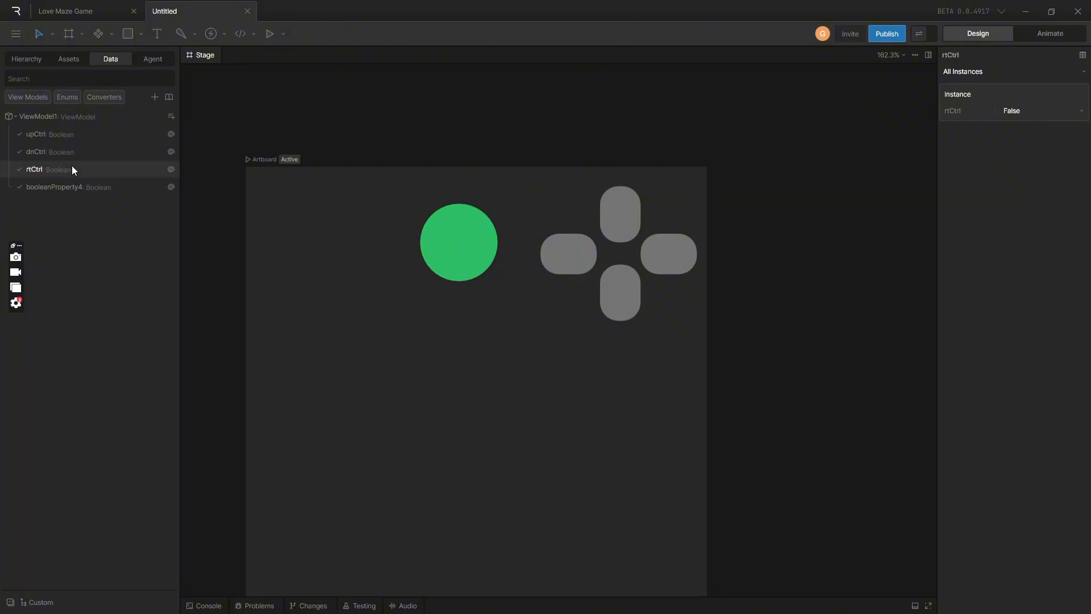
double_click(61, 187)
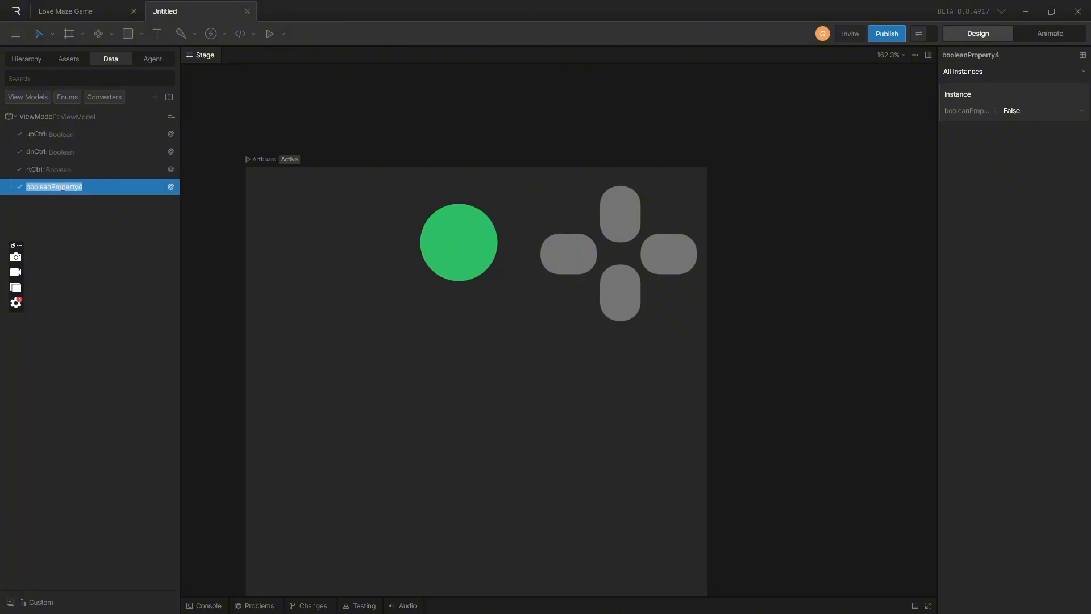
type("ltCtrl")
key("Return")
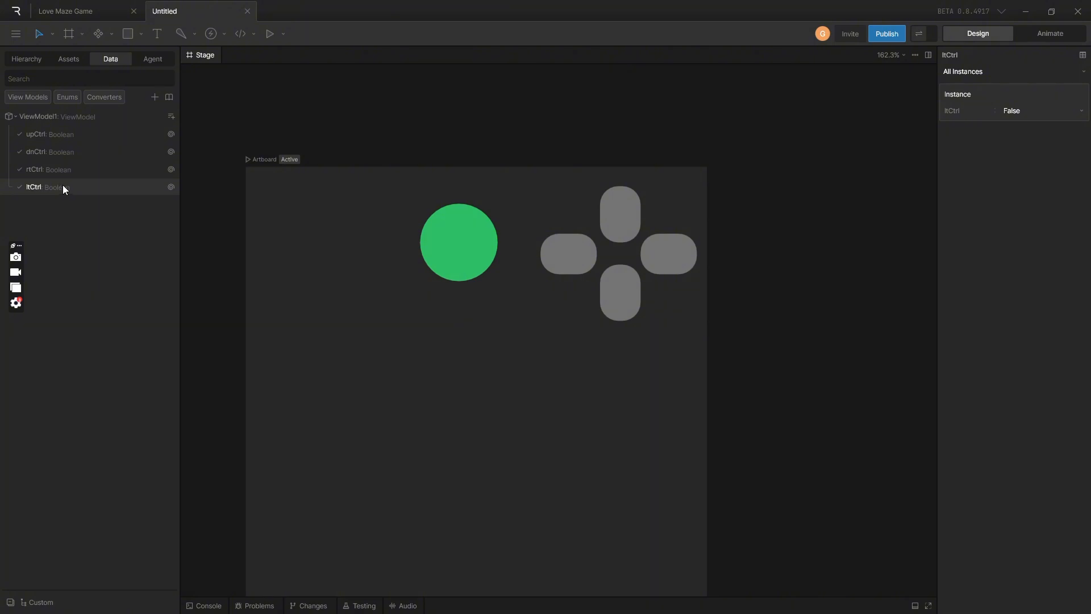
Add a Number property to ViewModel1 and name it soloNumber
left_click(171, 116)
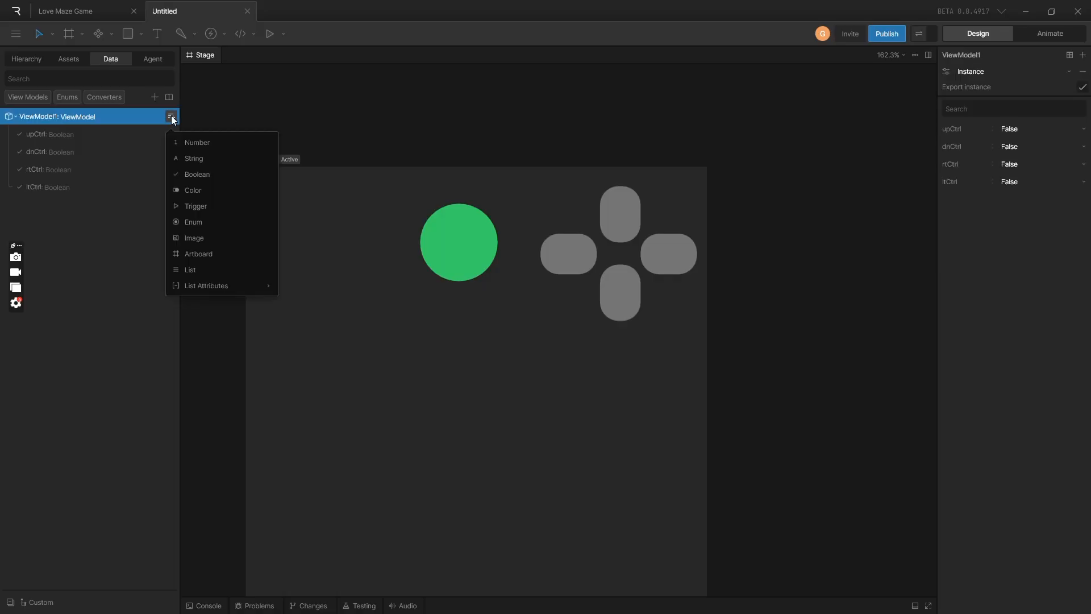
left_click(193, 144)
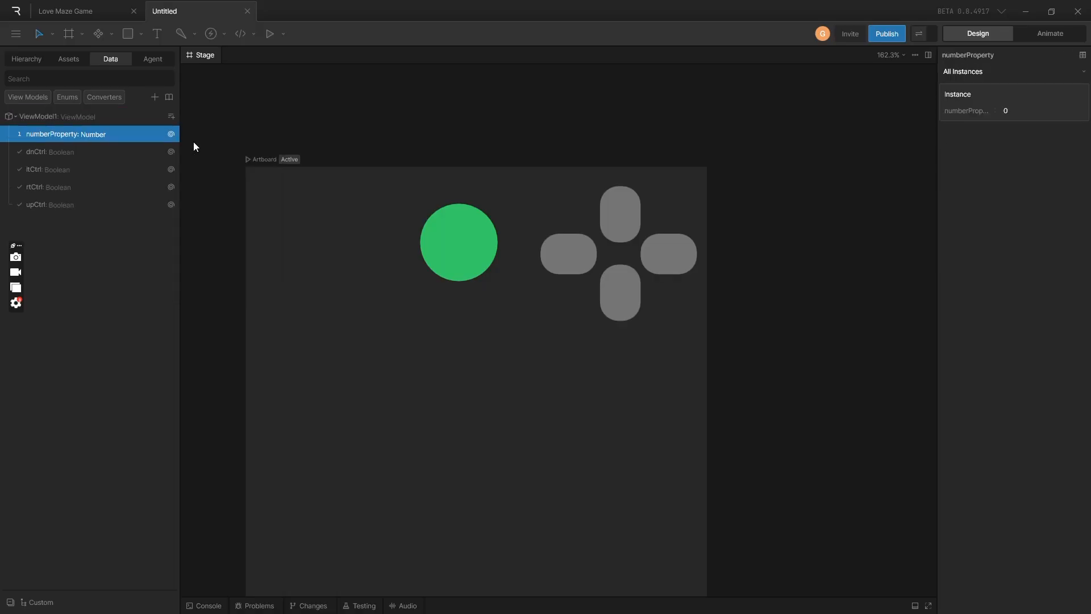
double_click(48, 135)
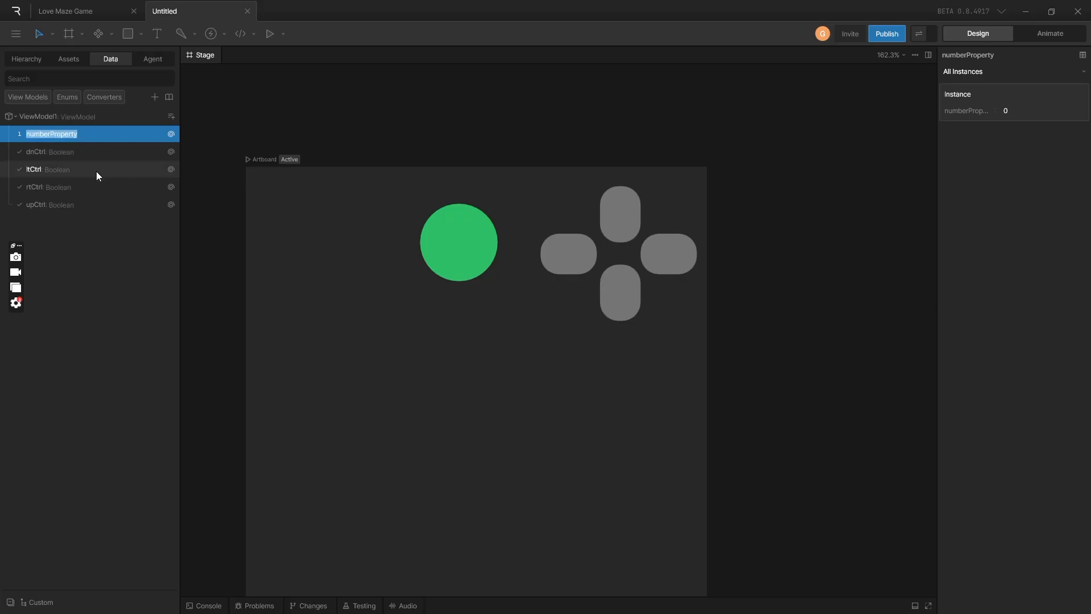
type("Solo")
key("BackSpace")
key("BackSpace")
key("BackSpace")
key("BackSpace")
type("soloNumber")
key("Return")
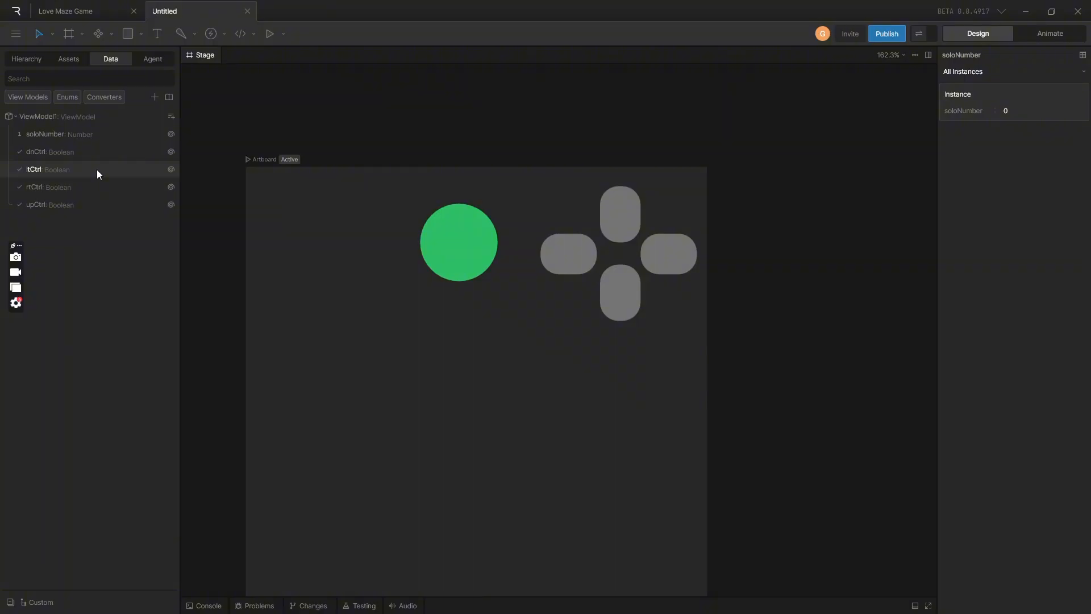
Rename the Number property to soloCtrl to match the Boolean control names
left_click(73, 136)
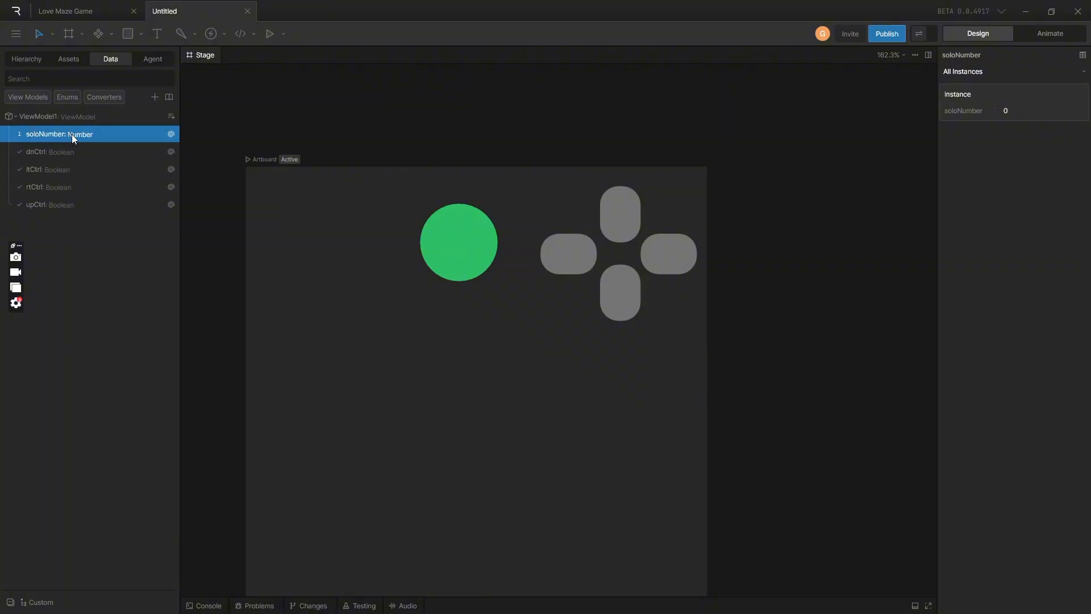
double_click(71, 134)
left_click_drag(39, 135, 81, 136)
type("Ctrl")
key("Return")
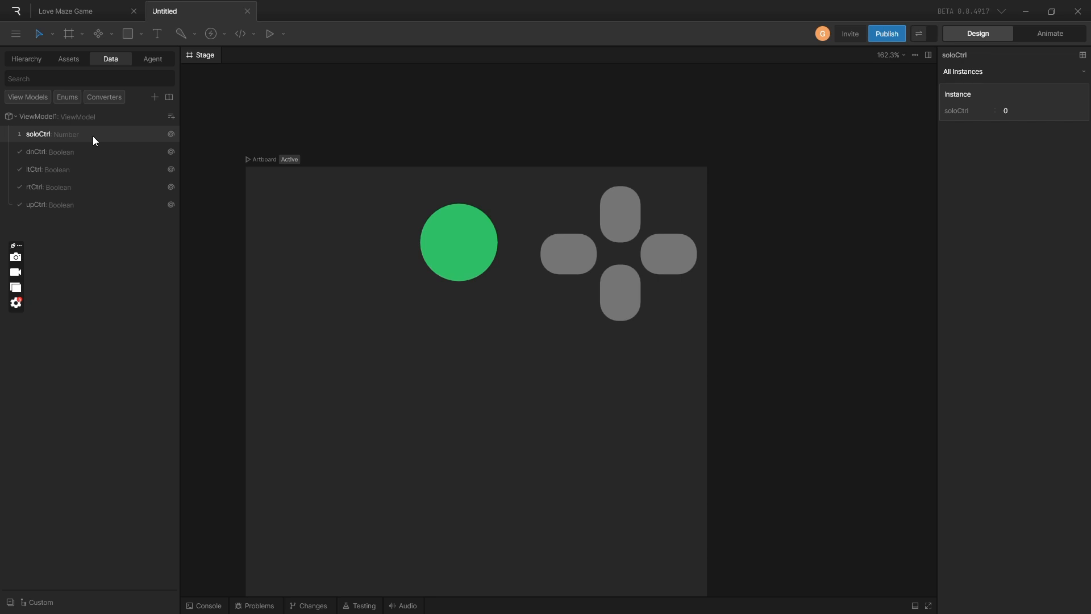
Data-bind the Solo's Active setting to the soloCtrl property
left_click(29, 59)
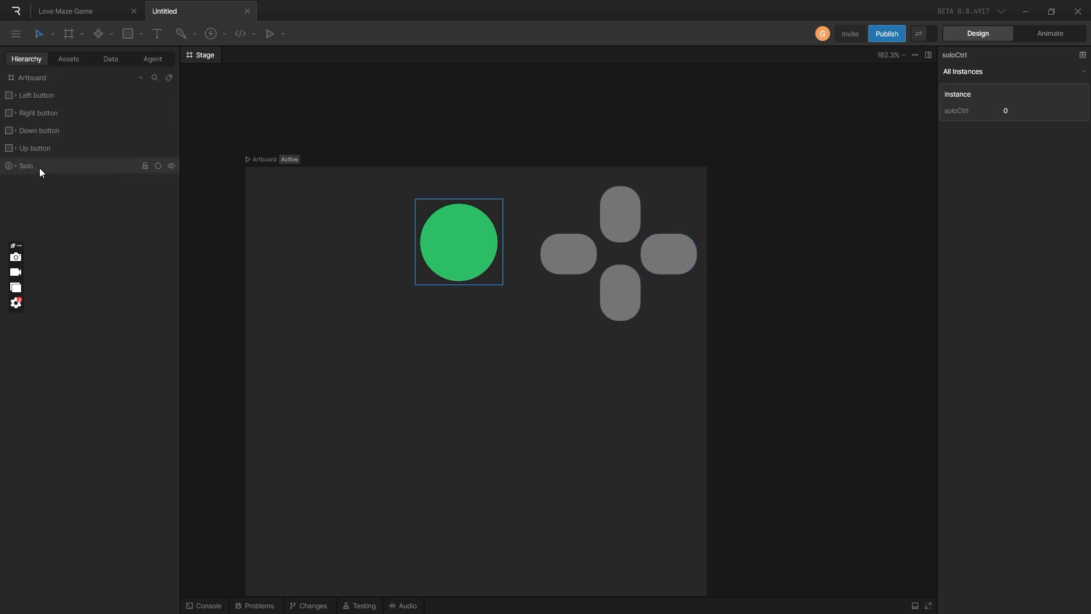
left_click(19, 166)
left_click(15, 166)
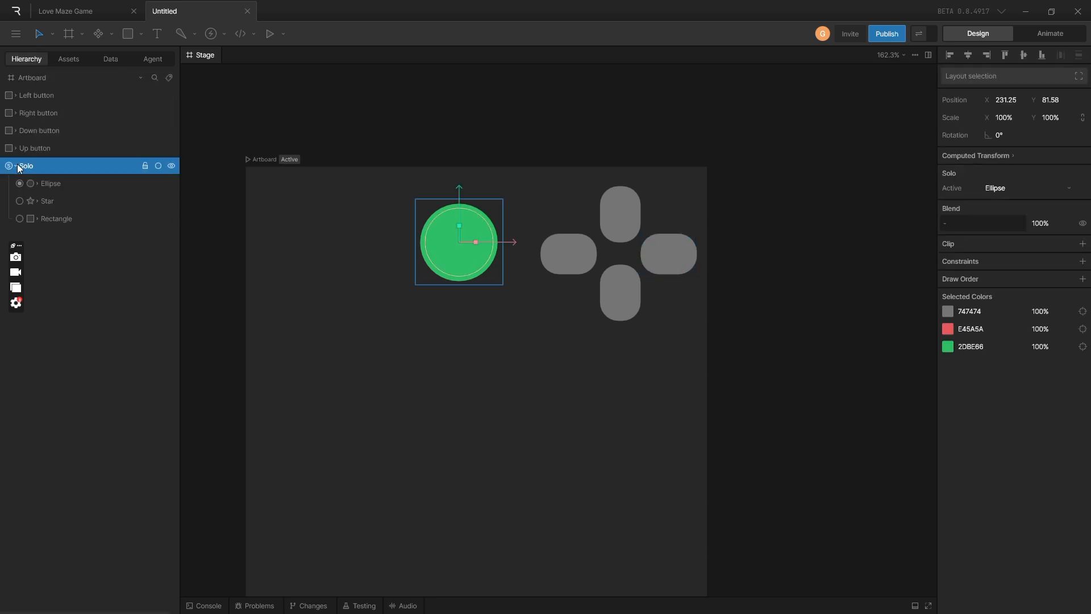
right_click(1013, 186)
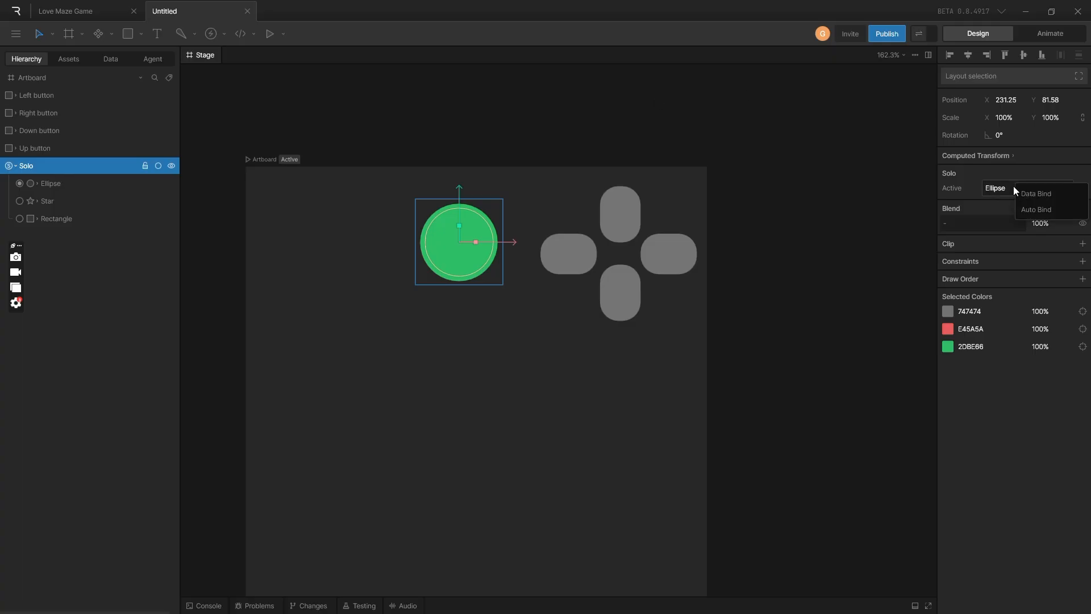
left_click(1035, 193)
left_click(939, 212)
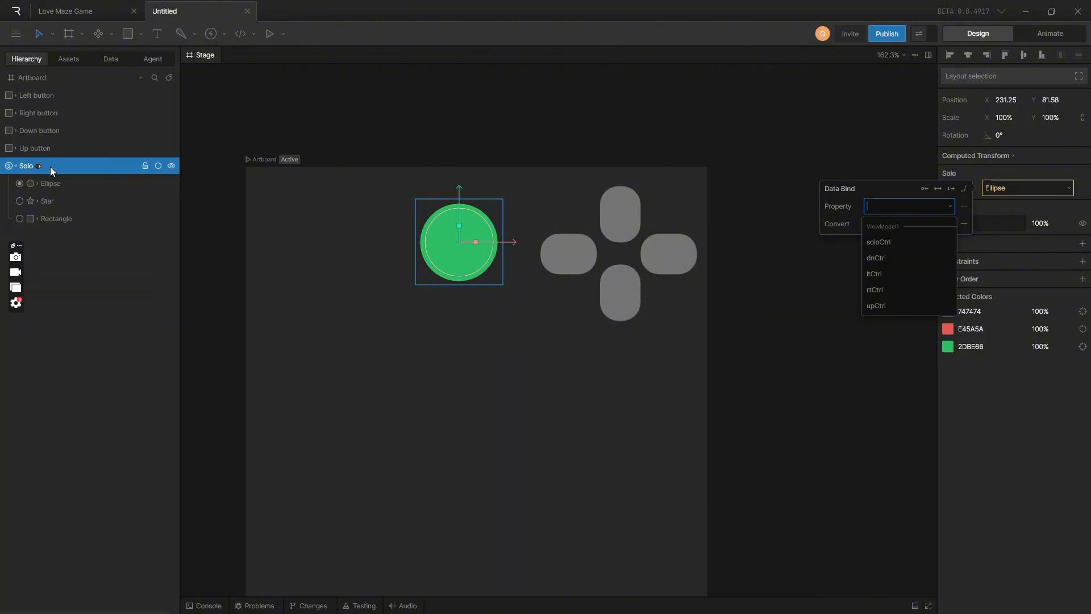
left_click(889, 239)
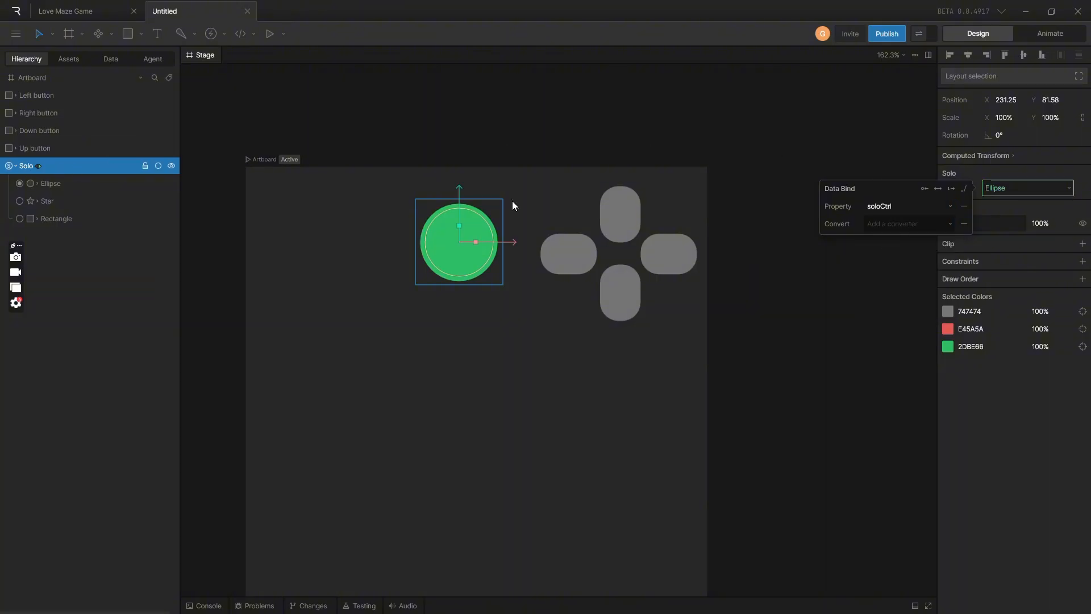
left_click(1028, 162)
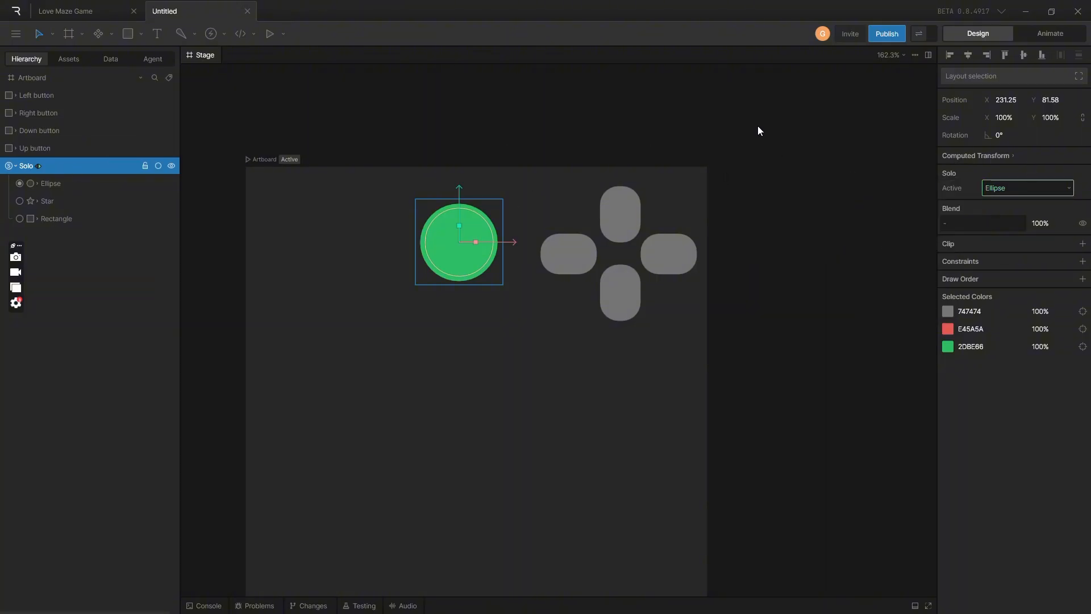
Turn on live instance values and test the Solo binding by setting soloCtrl to 1 and 2
left_click(925, 36)
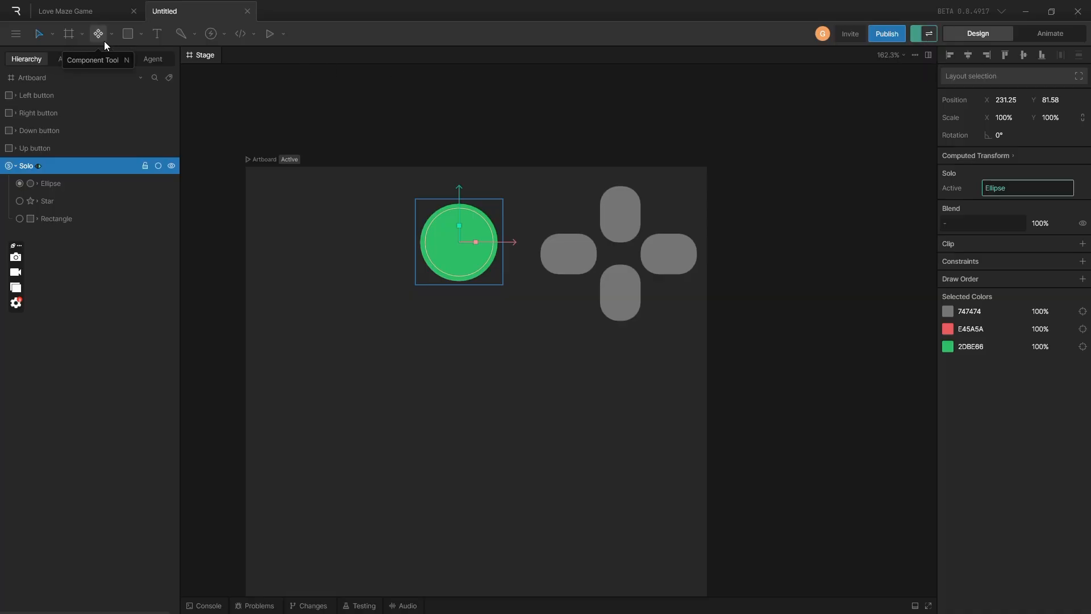
left_click(109, 59)
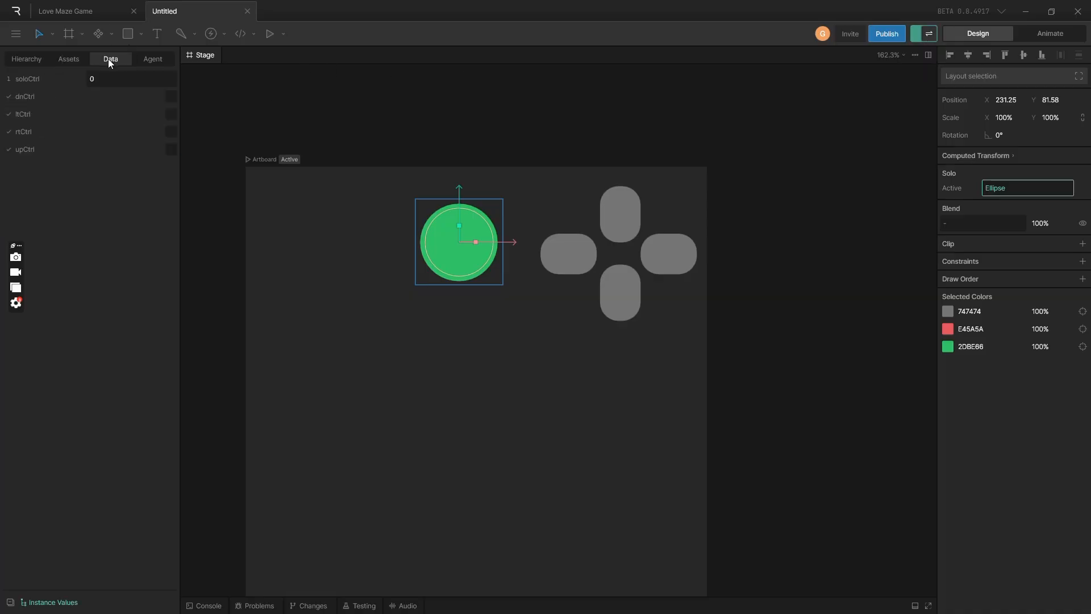
mouse_move(93, 80)
left_mouse_down()
mouse_move(103, 76)
mouse_move(93, 80)
left_mouse_up()
left_click(80, 218)
left_click(94, 80)
type("1")
key("Return")
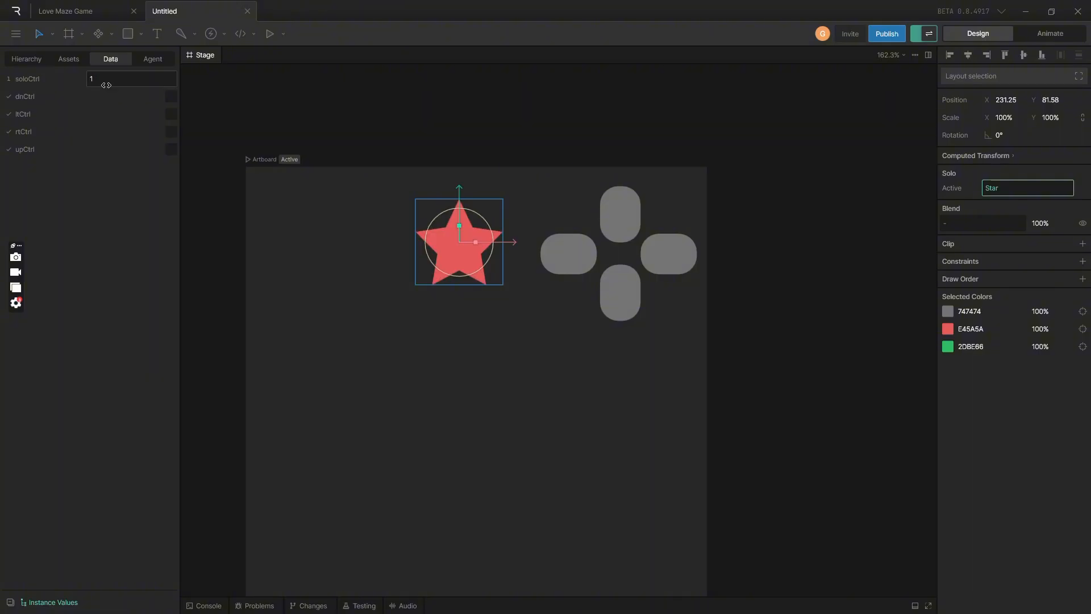
left_click(107, 85)
type("2")
key("Return")
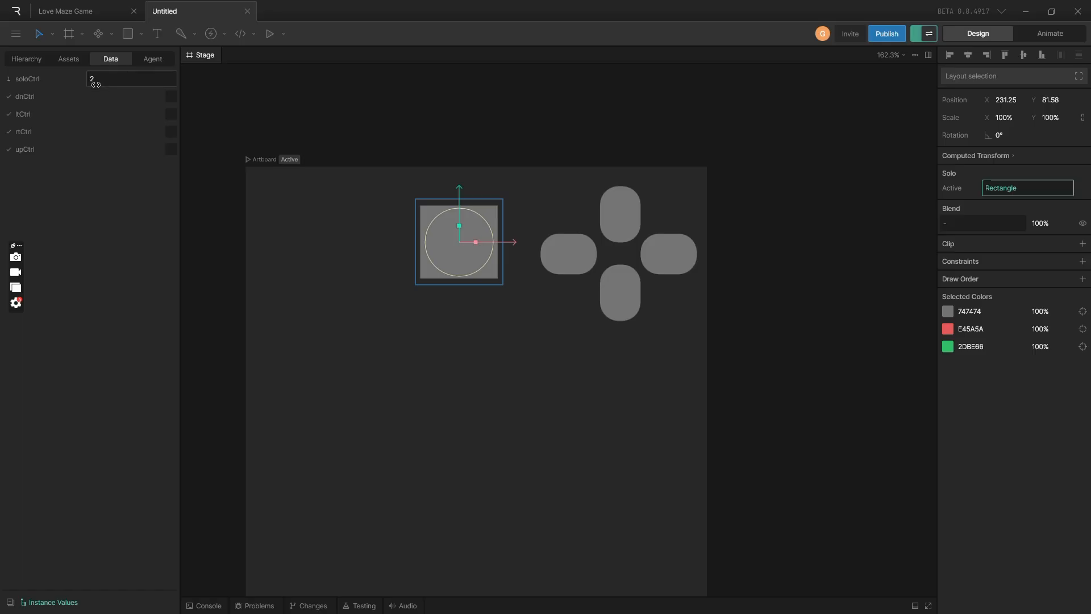
Test soloCtrl at 3 and check which of the Solo's child shapes is active
left_click(95, 84)
type("3")
key("Return")
left_click(452, 258)
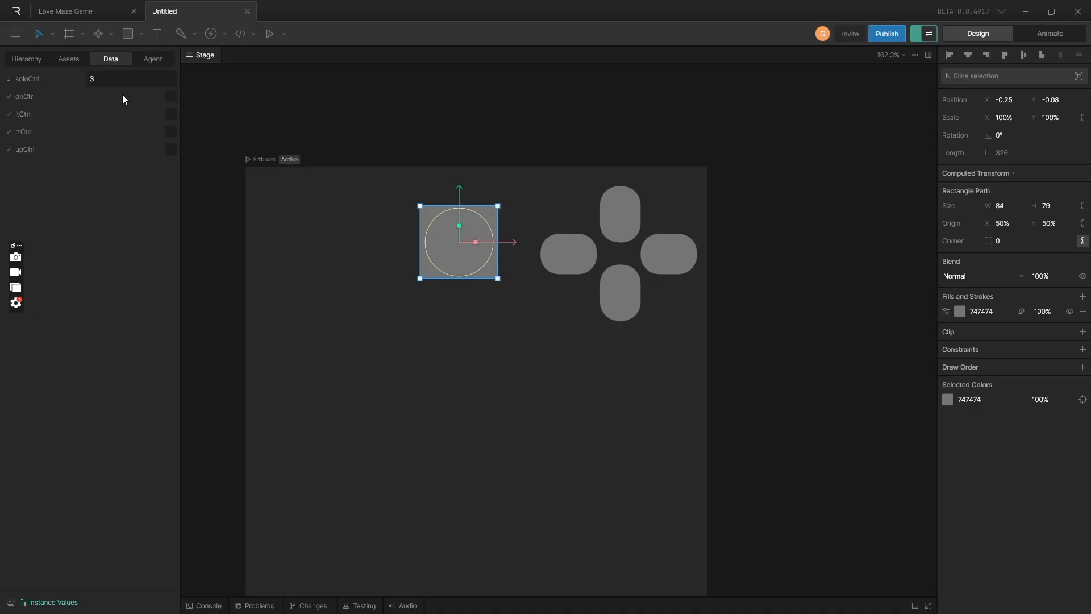
left_click(18, 56)
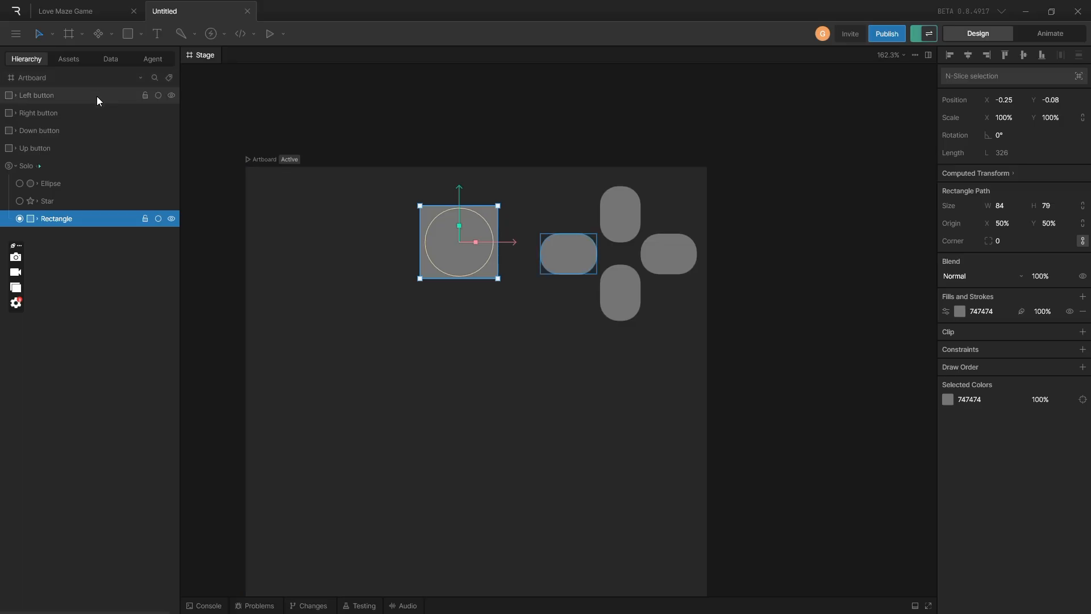
Collapse the Solo in the hierarchy and review the view model's control properties
left_click(20, 168)
left_click(16, 166)
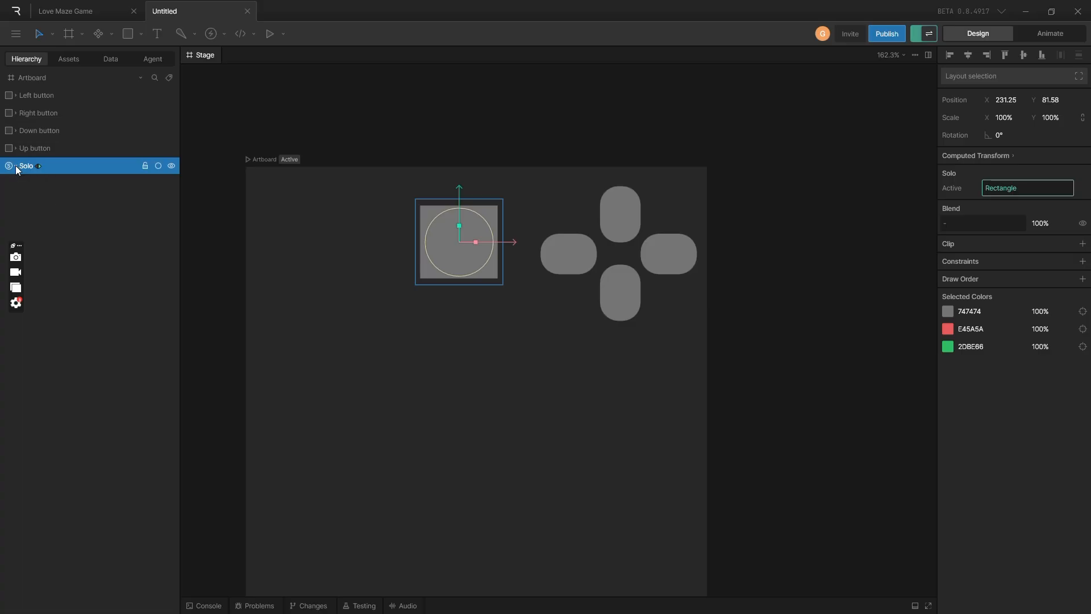
left_click(71, 59)
left_click(104, 59)
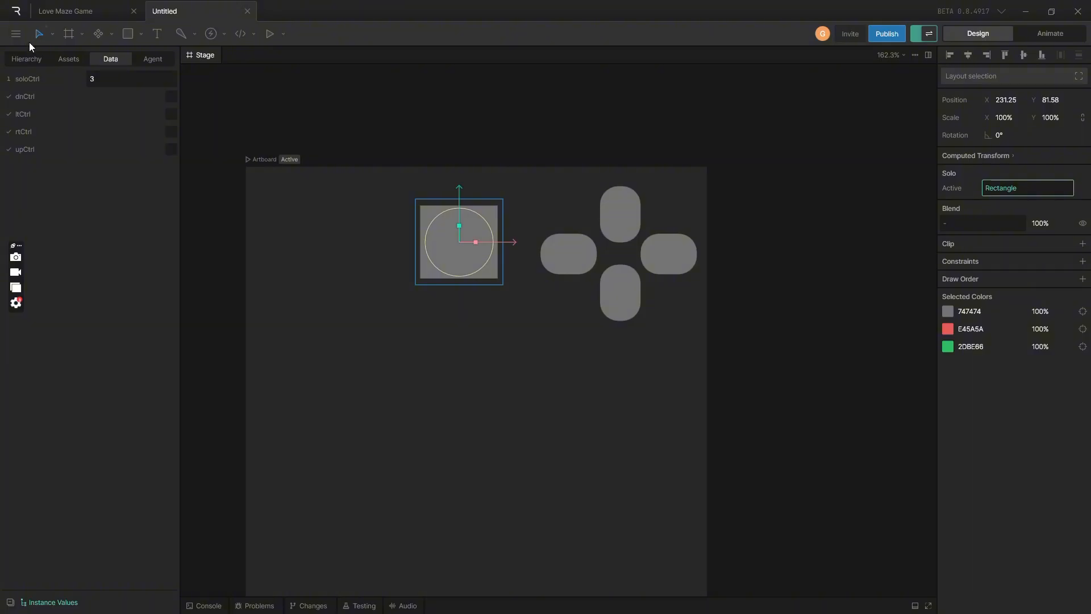
left_click(18, 60)
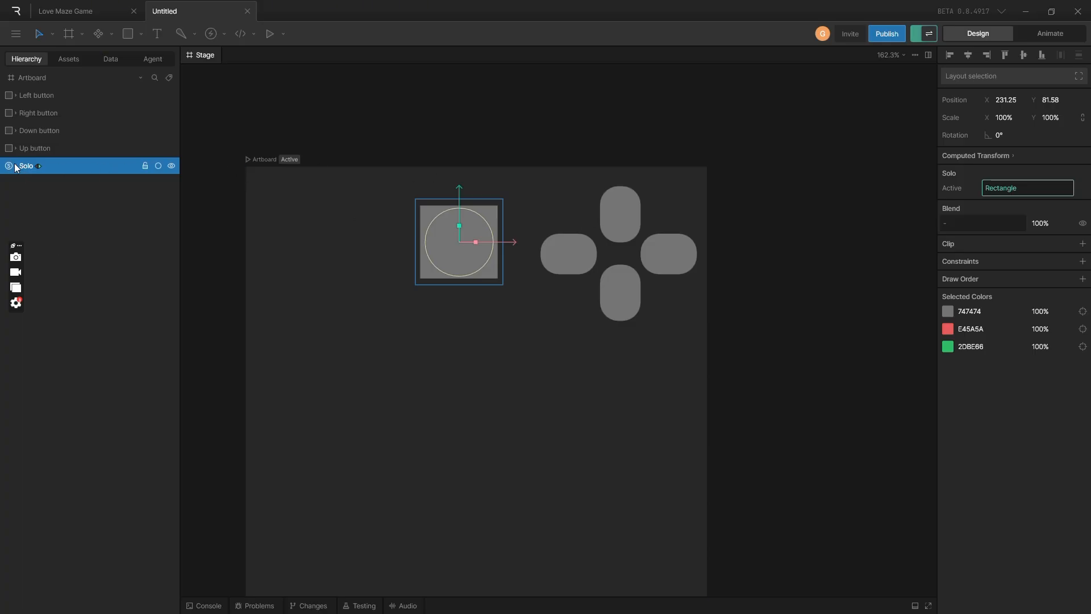
left_click(108, 58)
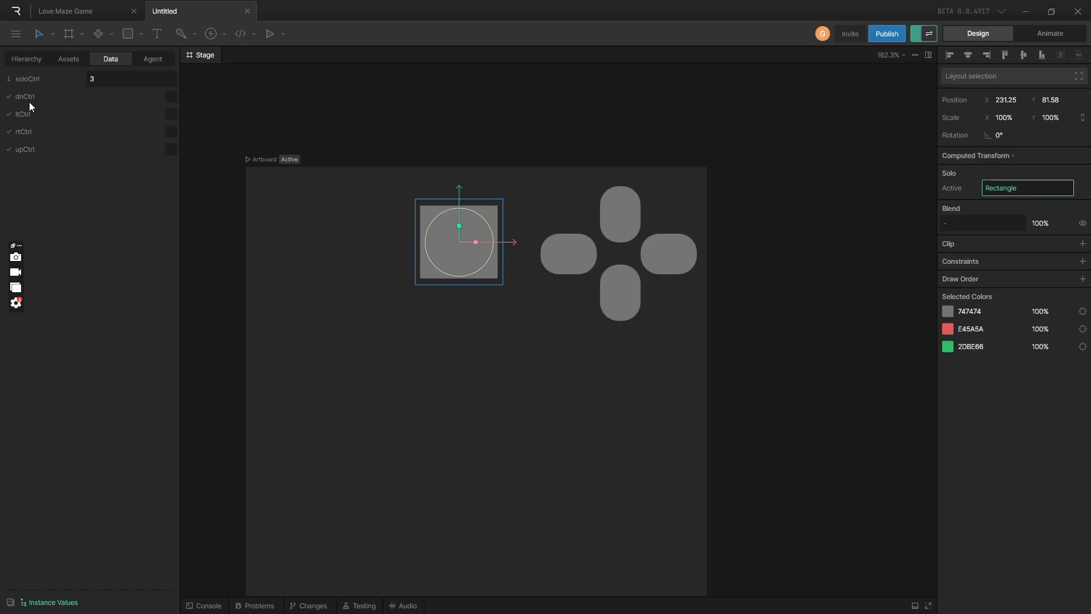
Switch to animation mode and add a View Model Change listener for the Down button to State Machine 1
left_click(615, 288)
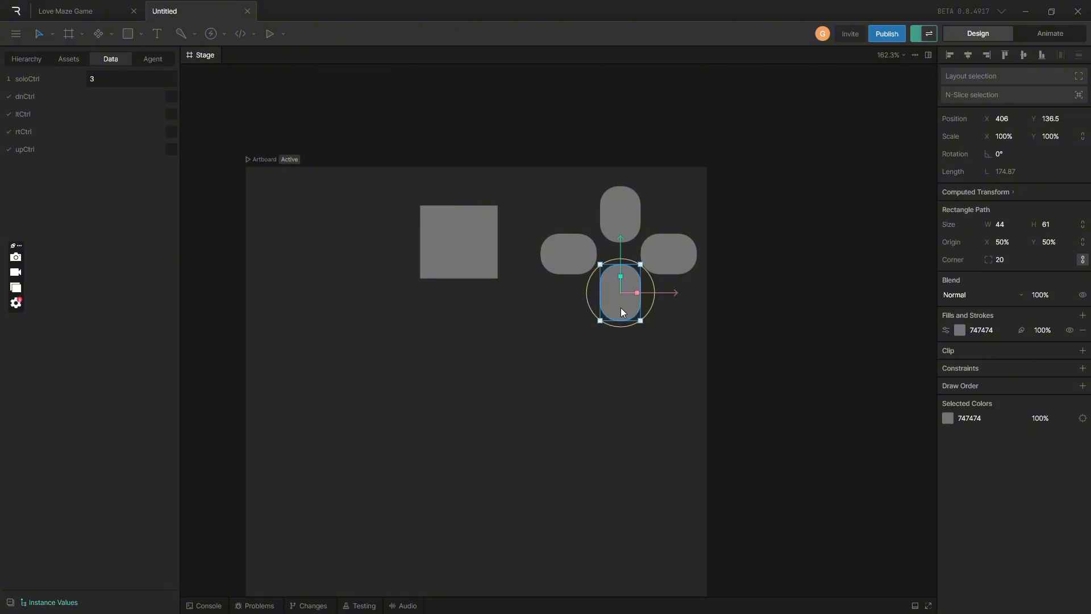
left_click(22, 63)
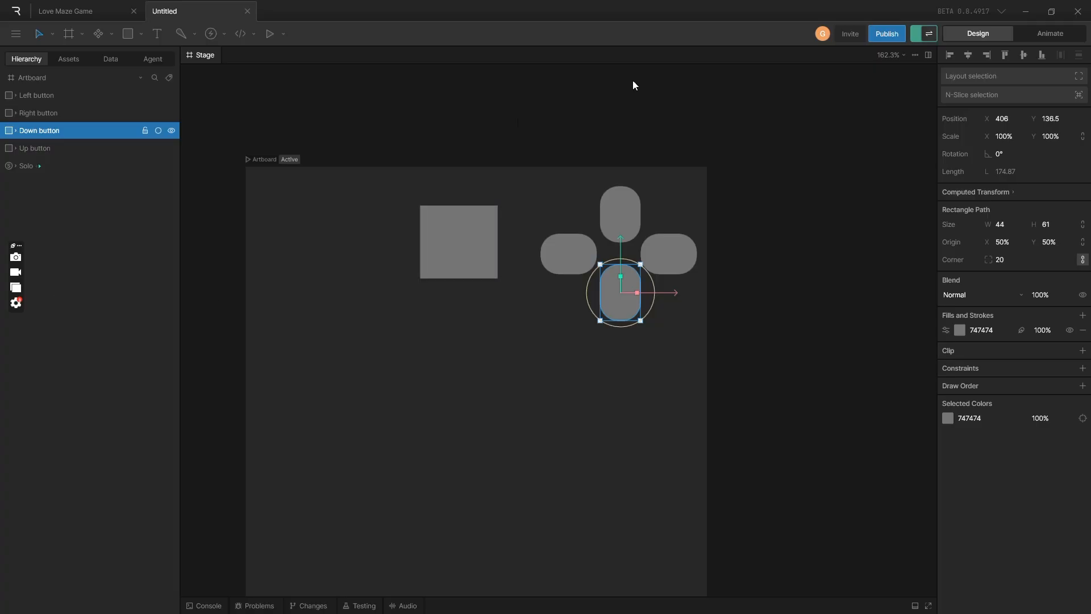
left_click(1072, 37)
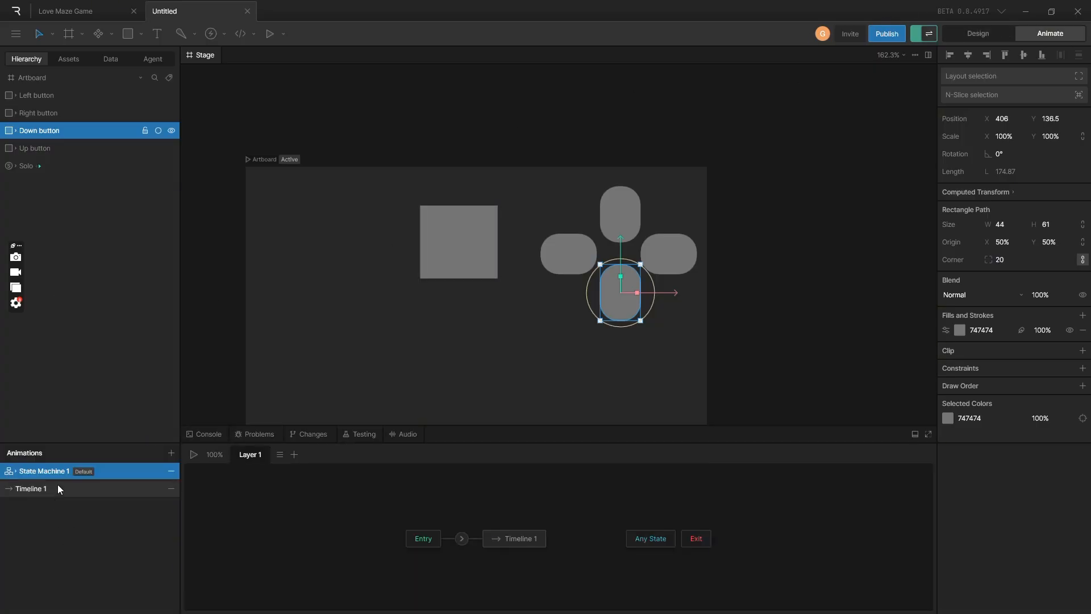
left_click(170, 450)
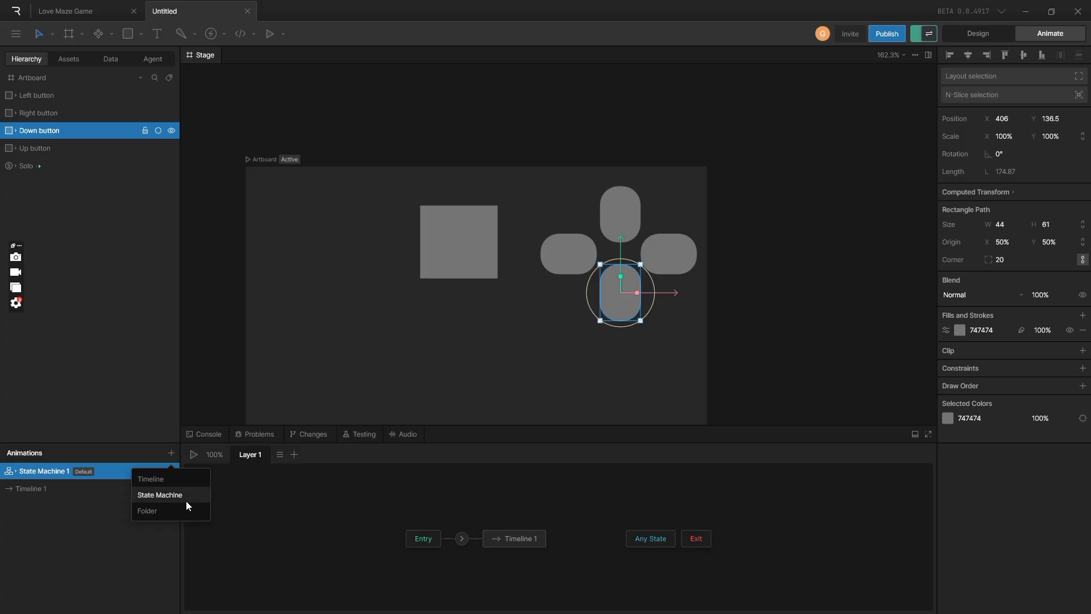
left_click(39, 519)
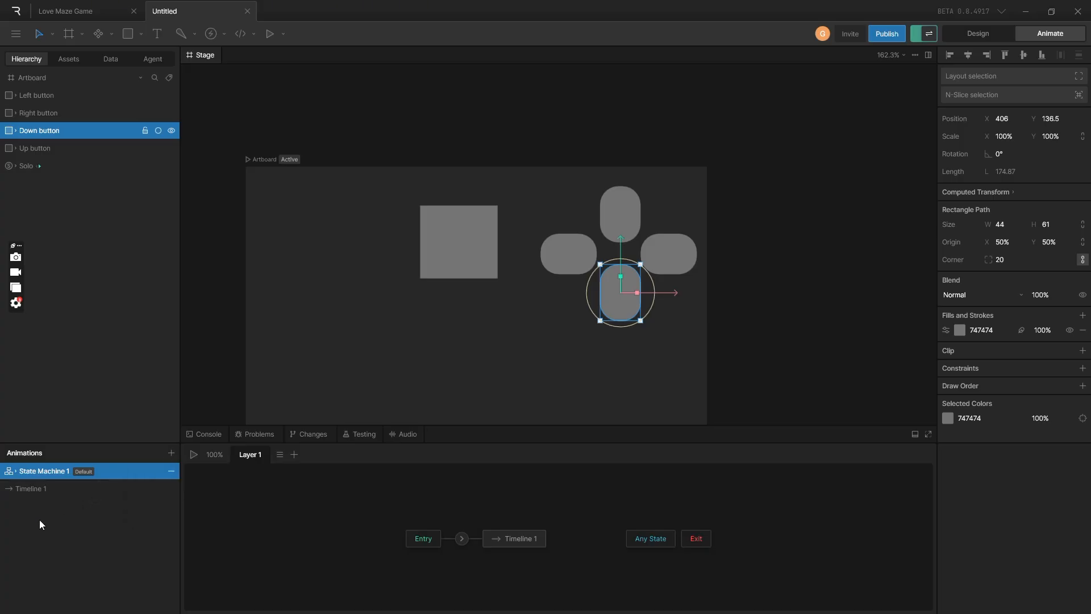
left_click(16, 471)
left_click(171, 489)
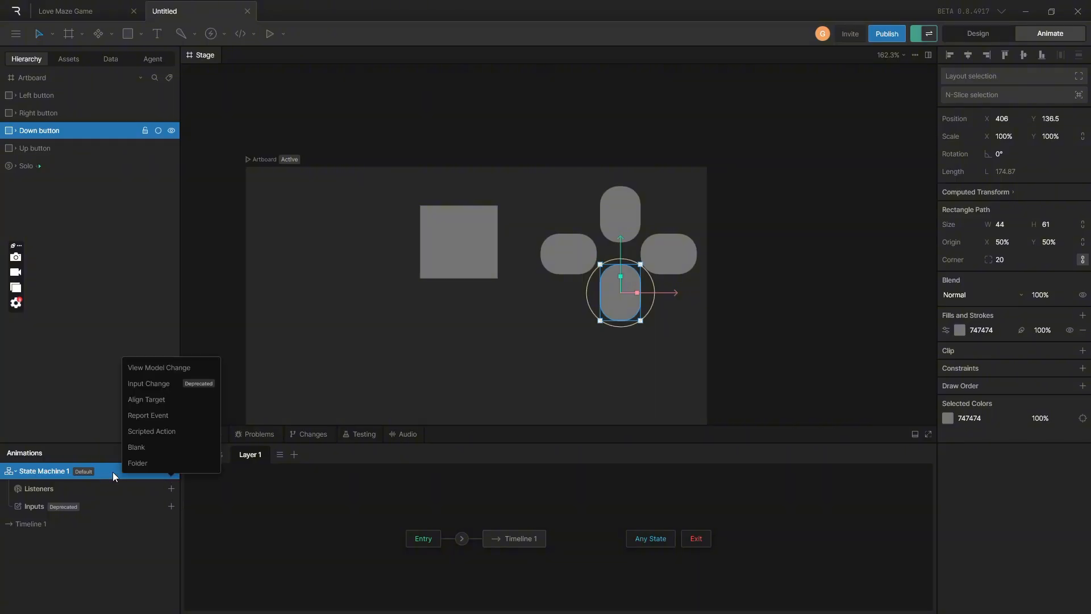
left_click(169, 371)
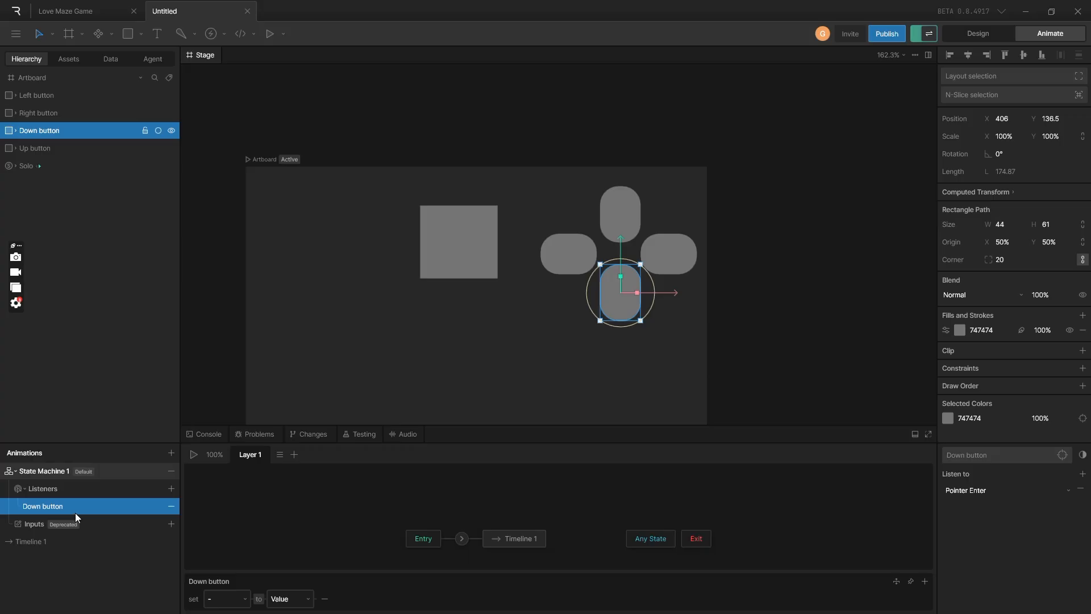
Duplicate the Down button listener so that the button has two listeners
key("ctrl+d")
key("ctrl+z")
right_click(56, 505)
left_click(84, 512)
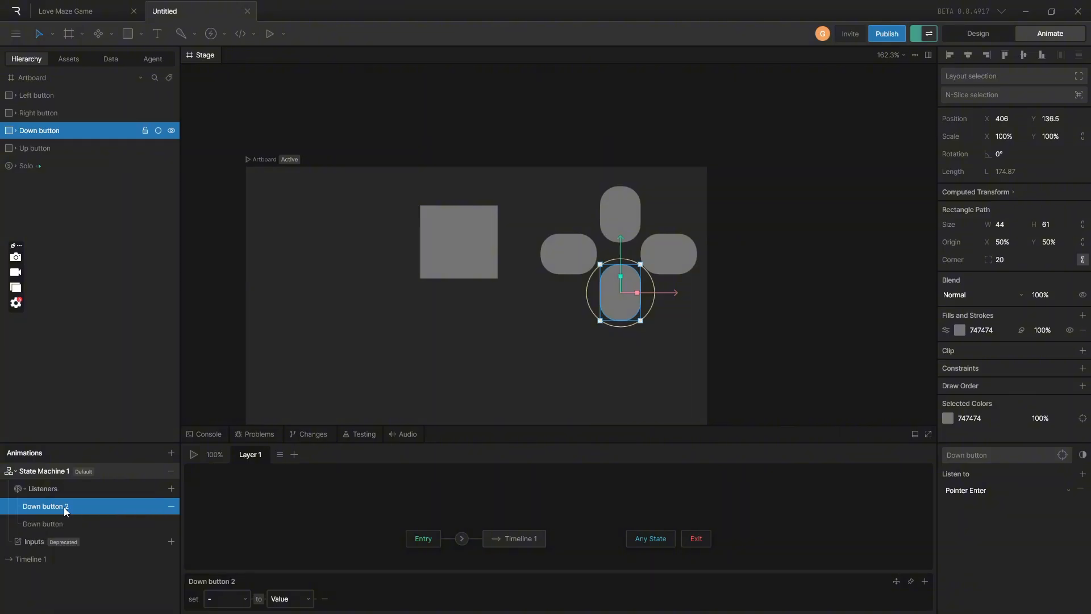
left_click(62, 523)
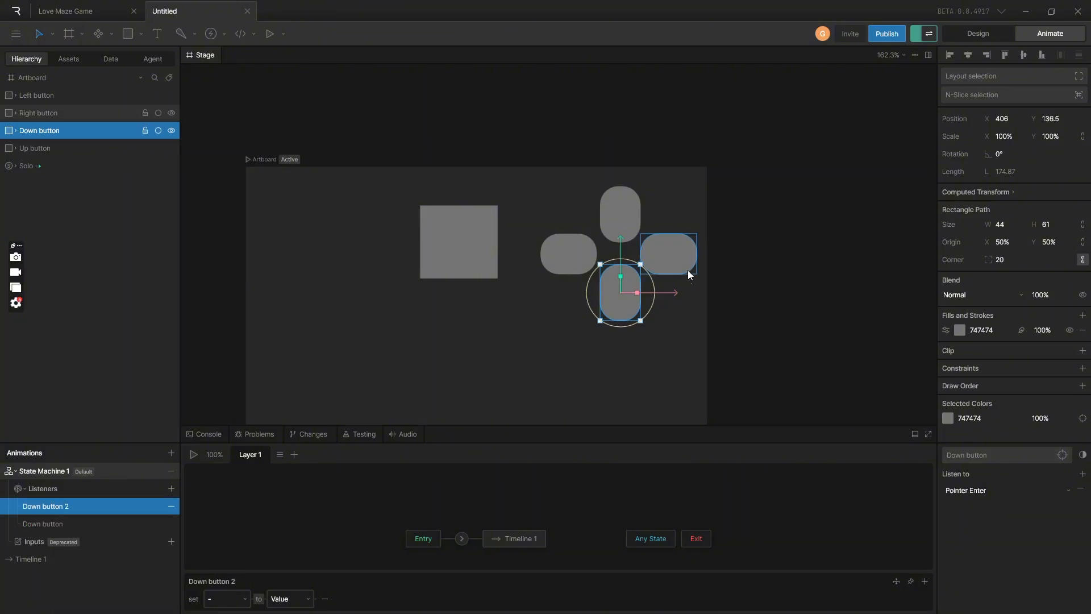
Add a View Model Change listener for the Up button and duplicate it
left_click(625, 227)
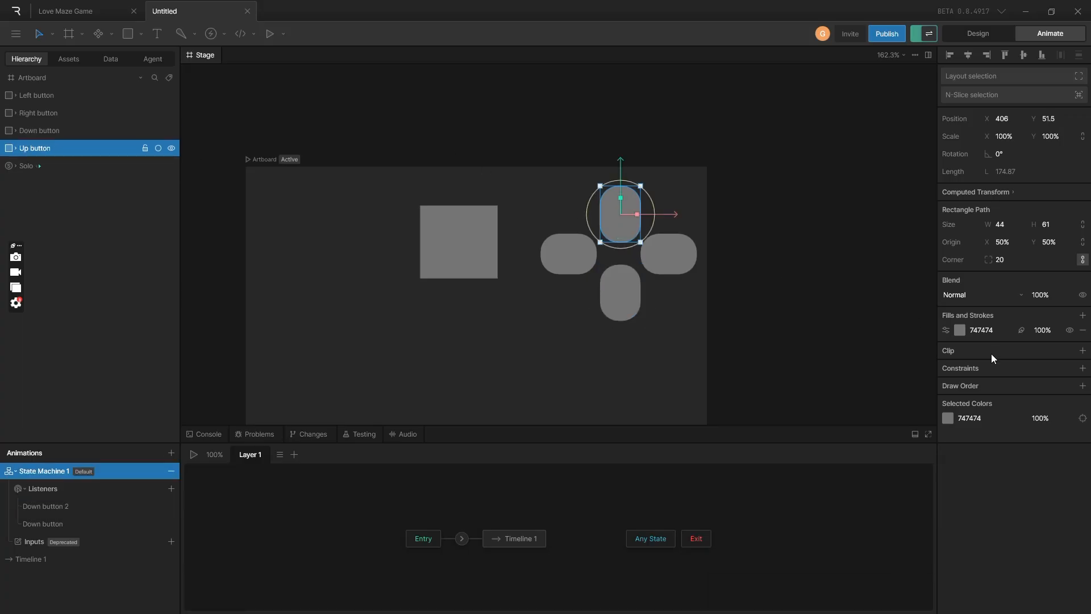
left_click(171, 488)
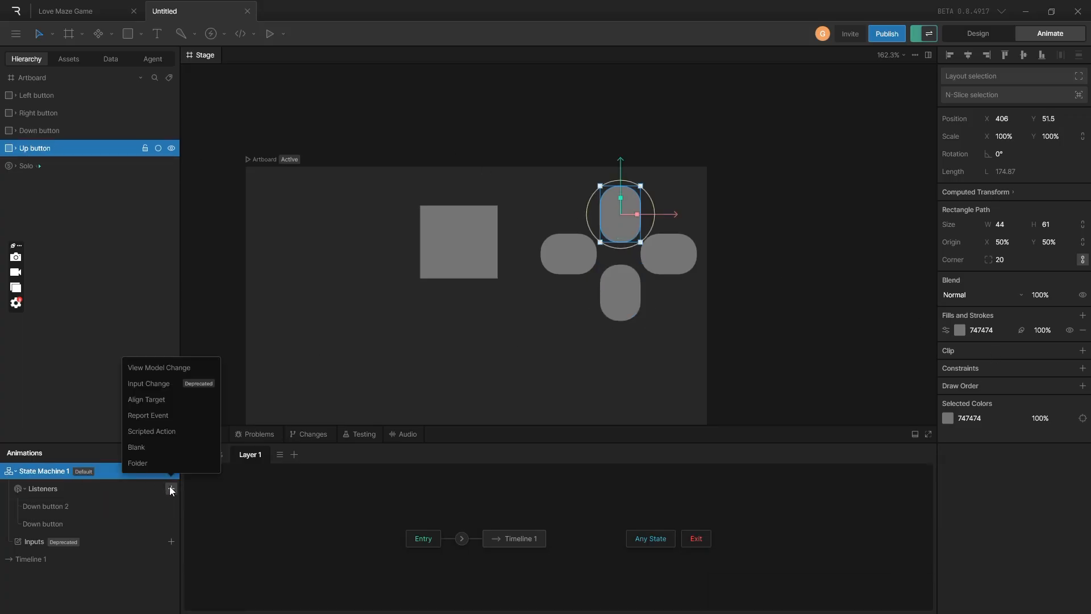
left_click(165, 370)
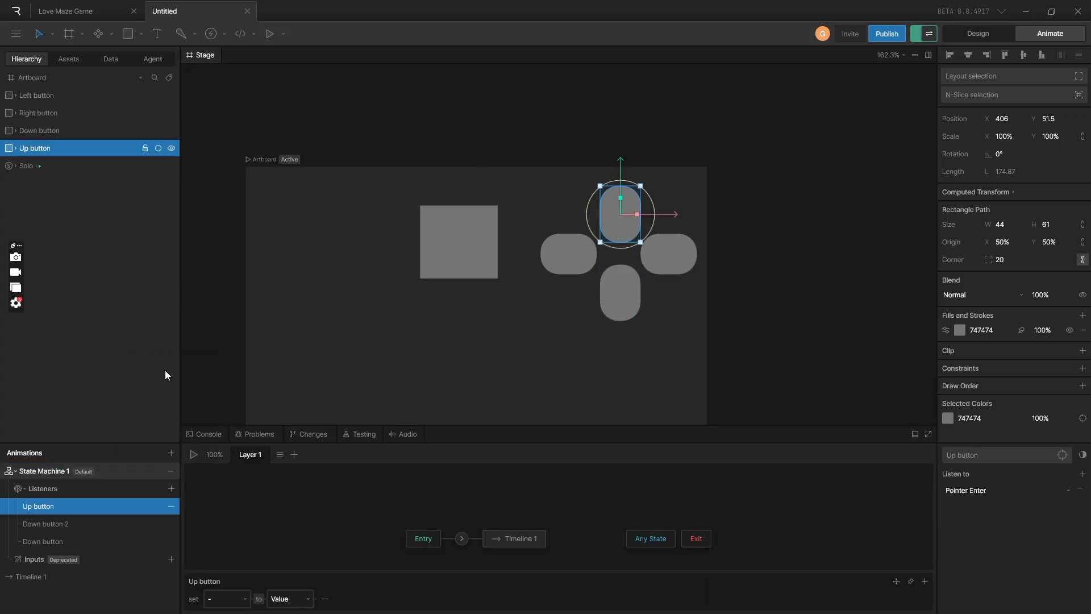
right_click(66, 506)
left_click(80, 514)
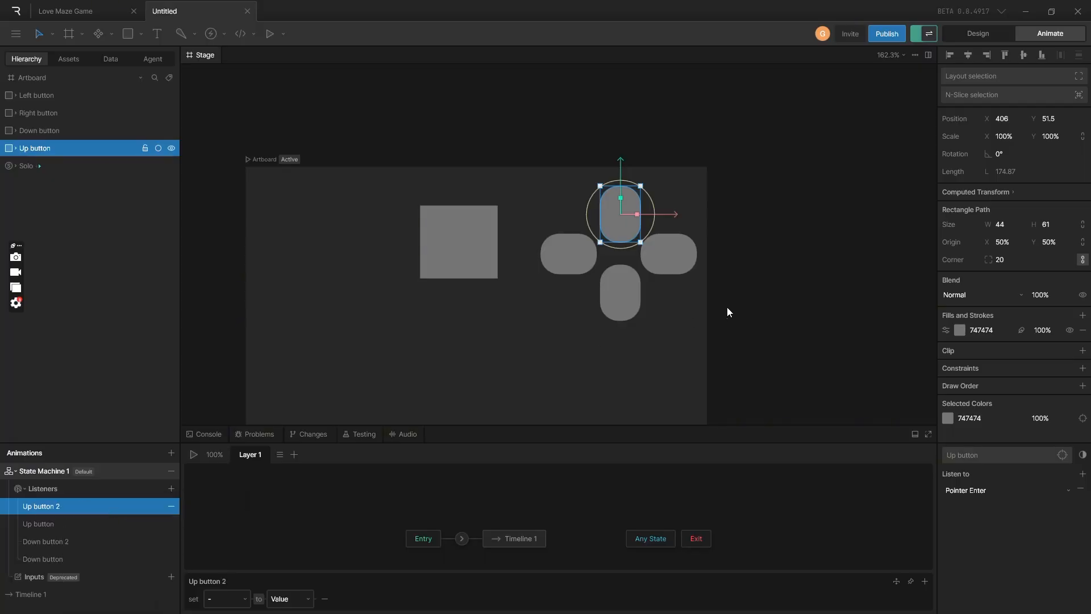
Add a View Model Change listener for the Left button and duplicate it
left_click(566, 254)
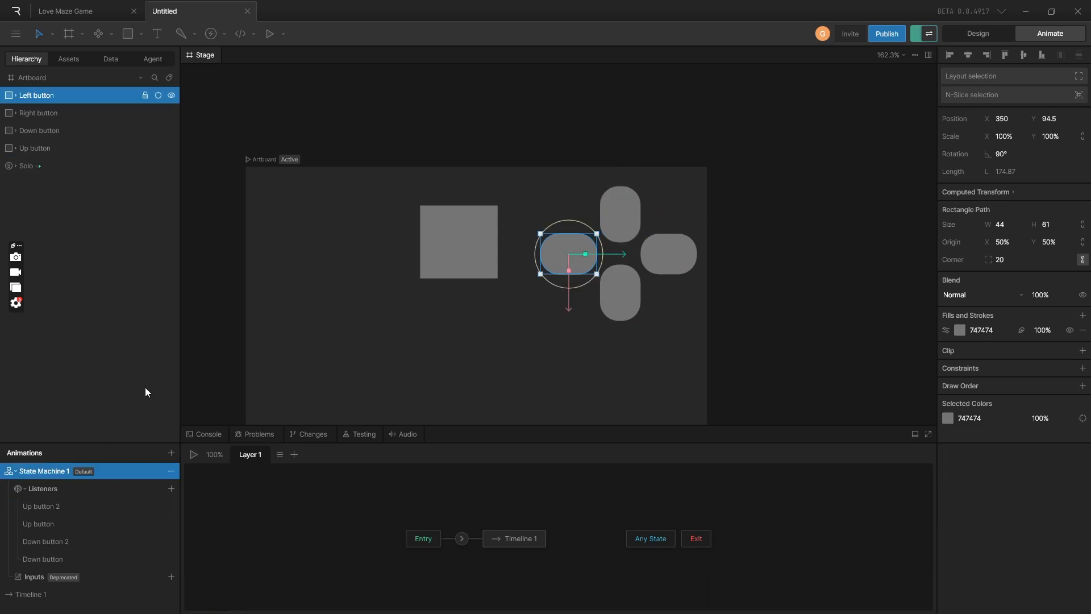
left_click(174, 489)
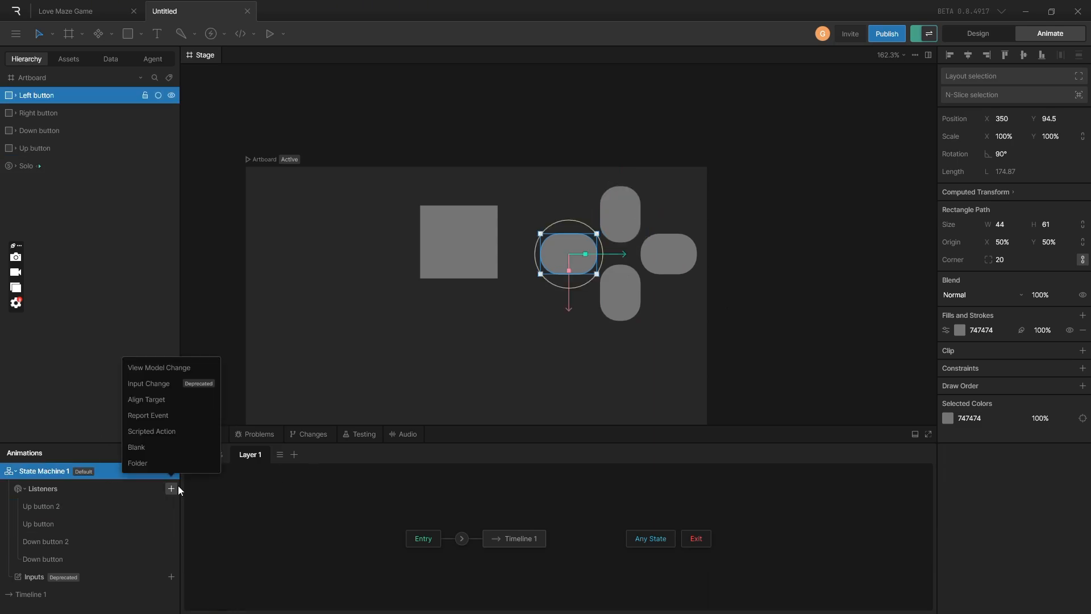
left_click(180, 369)
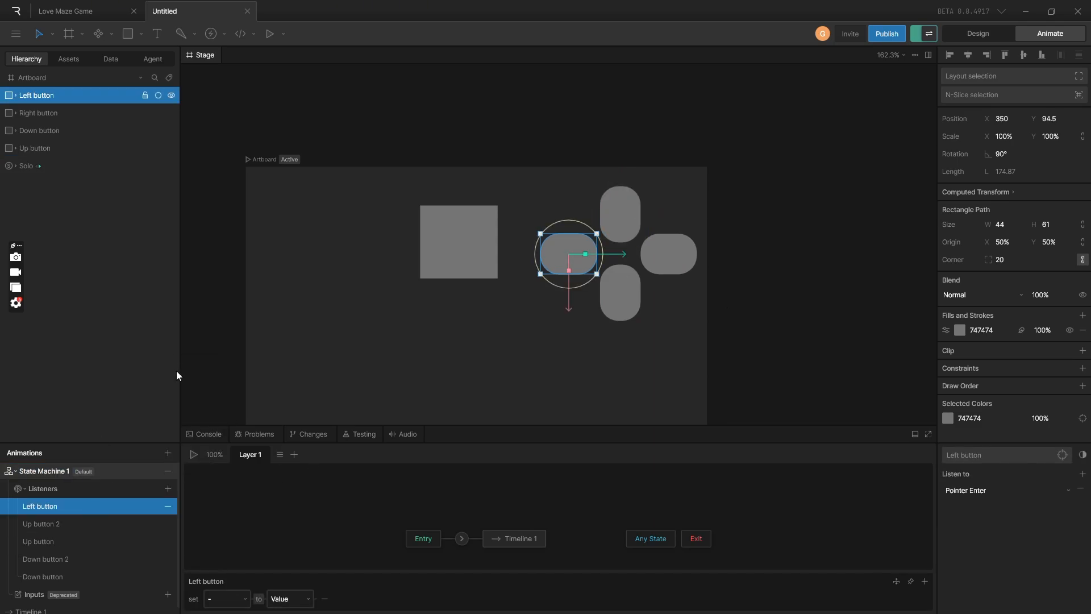
right_click(86, 505)
left_click(115, 512)
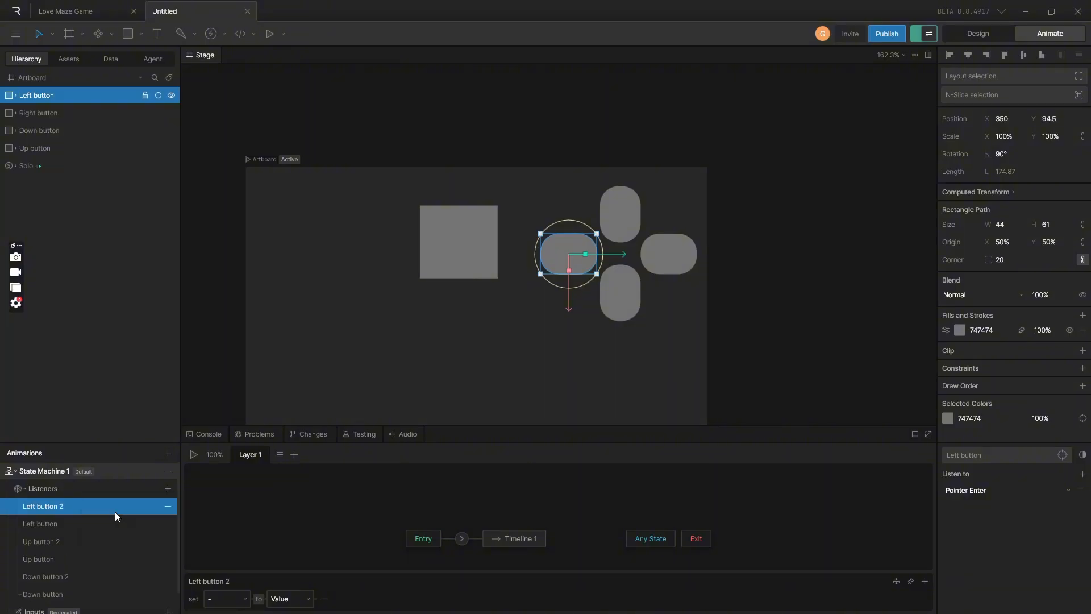
Add a View Model Change listener for the Right button and duplicate it
left_click(667, 259)
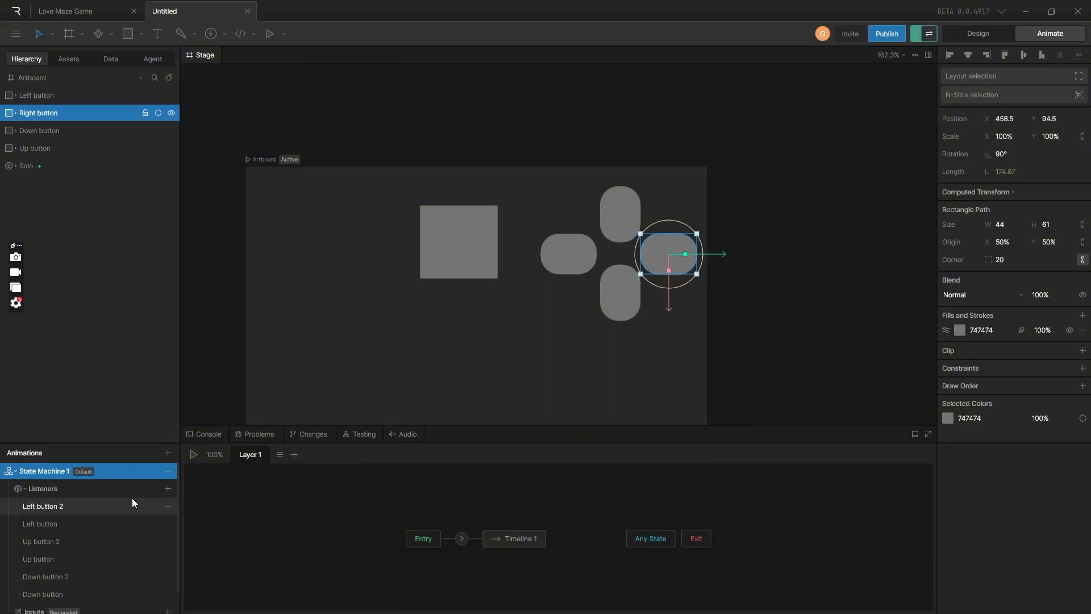
left_click(167, 488)
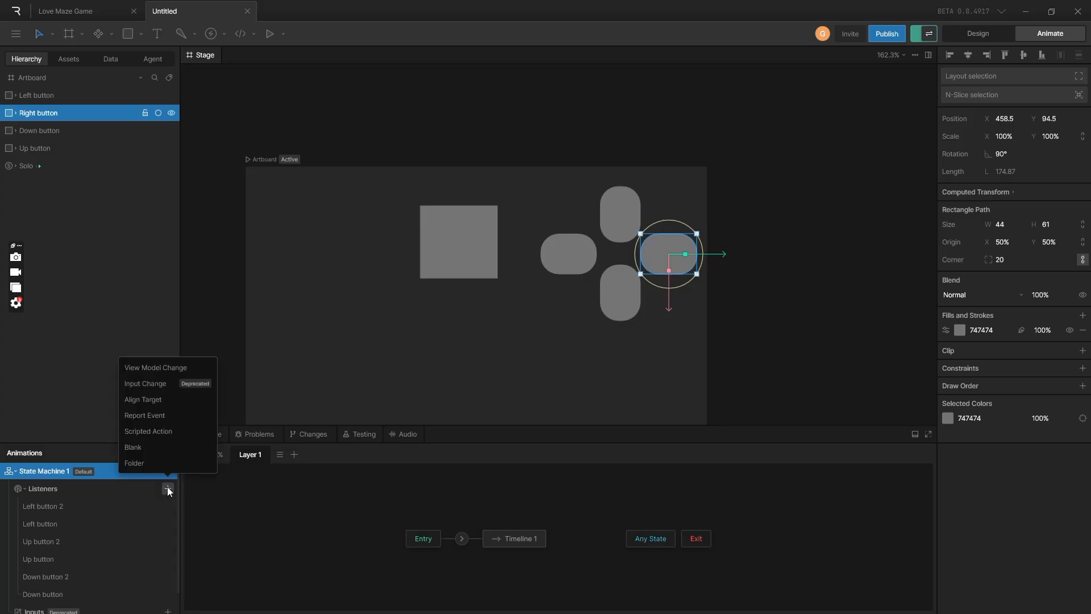
left_click(141, 370)
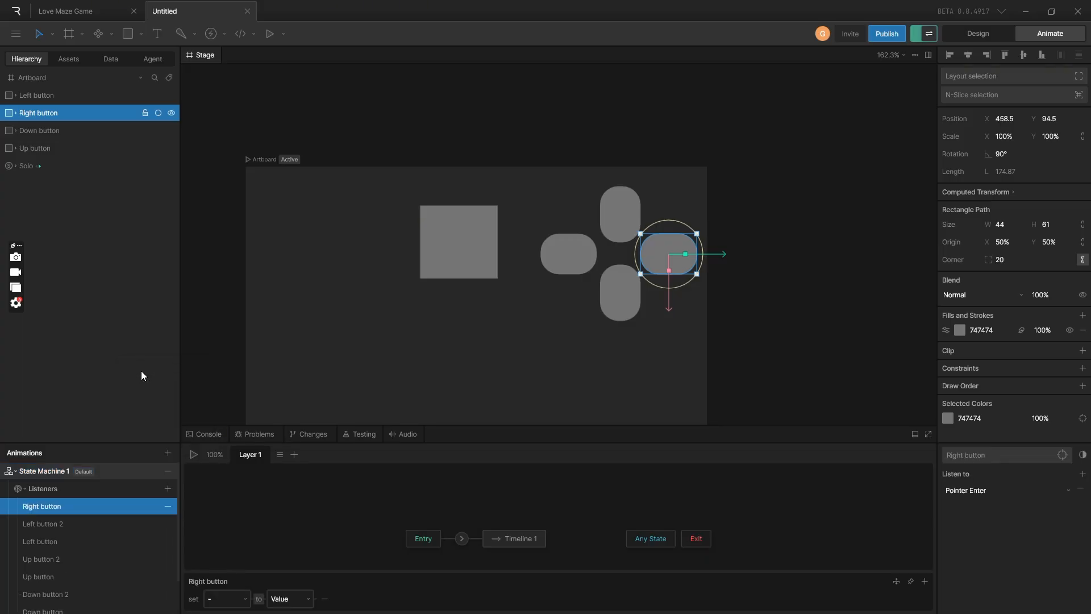
left_click(162, 489)
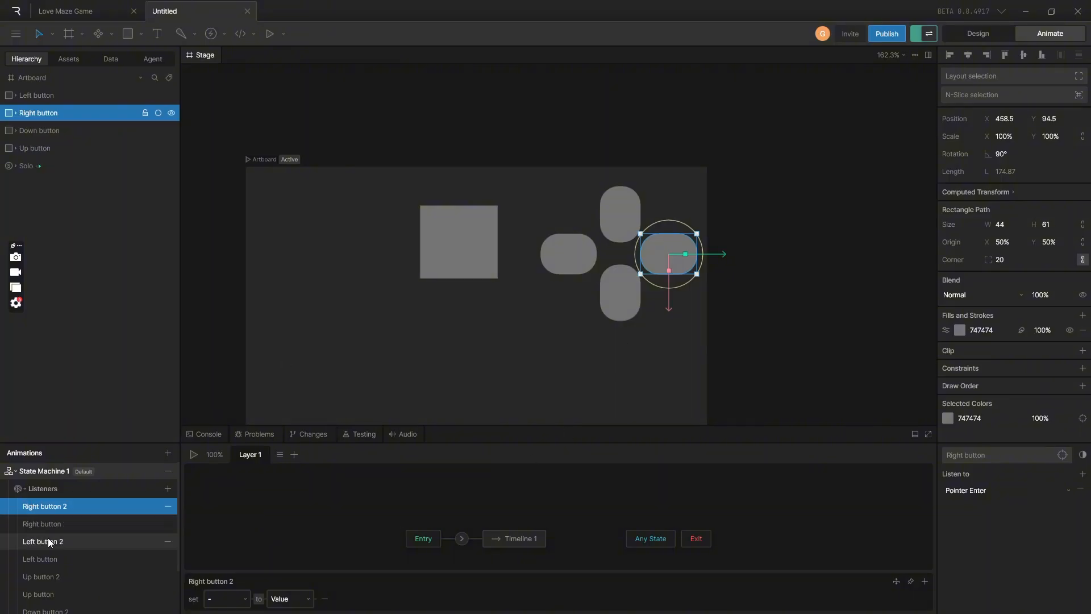
Review the listener list from Right button 2 down to Down button, checking the pair made for each directional button
scroll(52, 540, "down", 2)
left_click(51, 569)
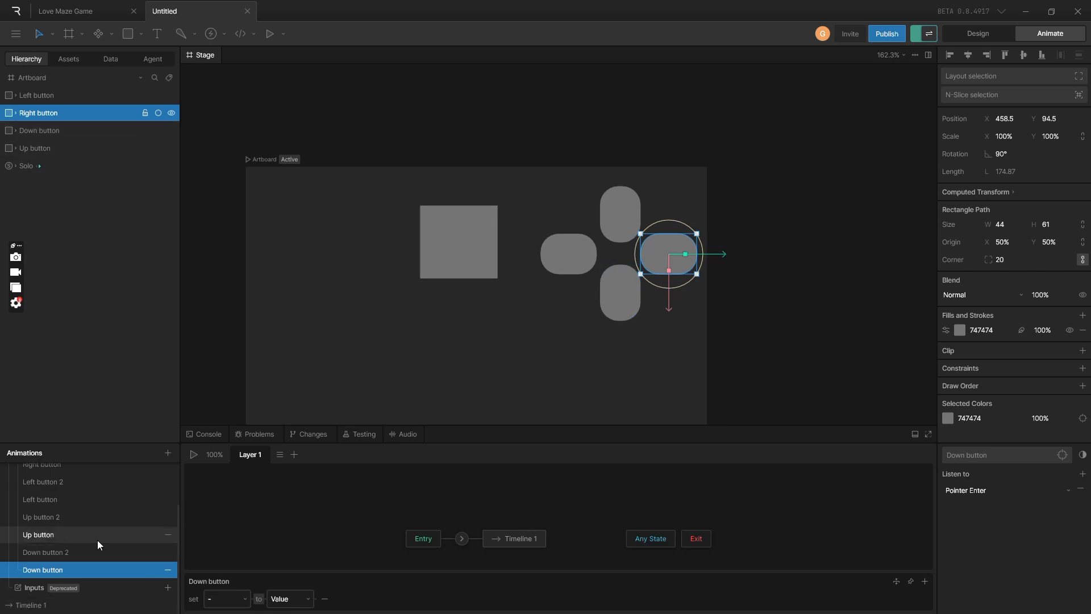
scroll(97, 539, "up", 2)
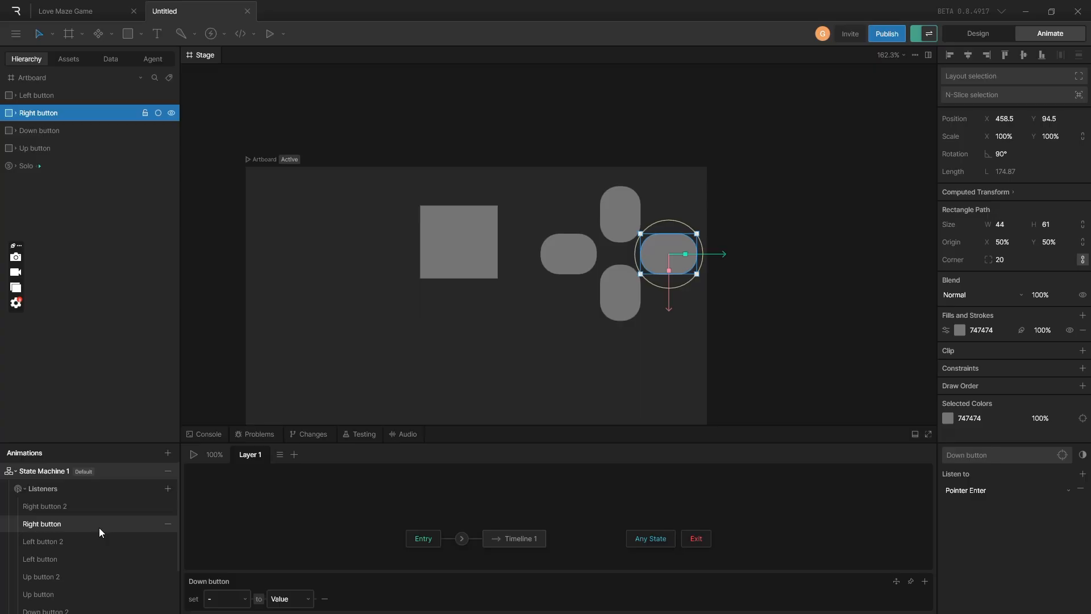
left_click(61, 513)
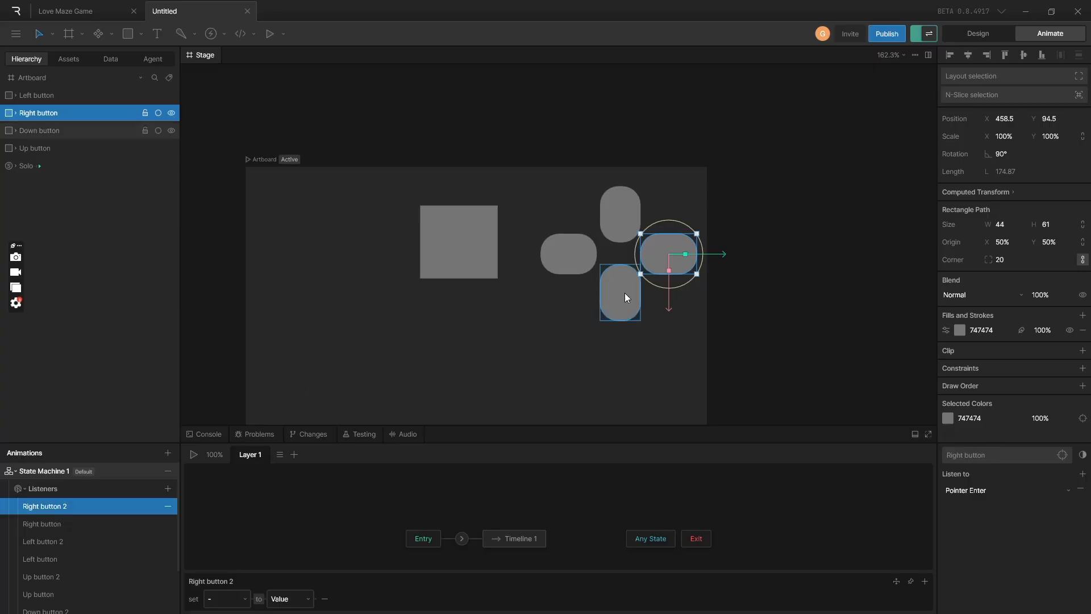
left_click(625, 224)
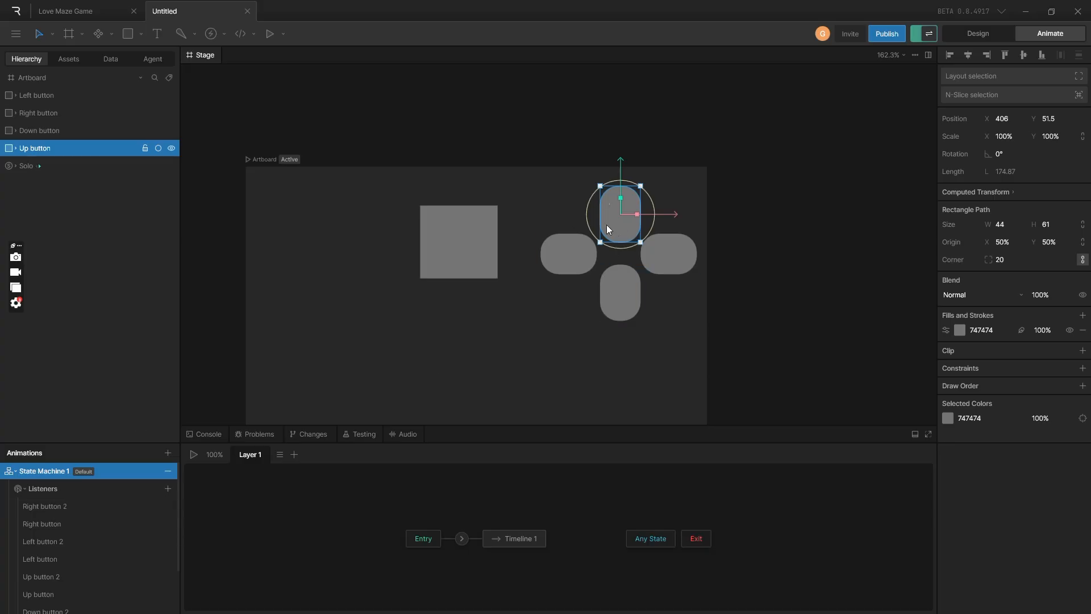
scroll(103, 548, "down", 2)
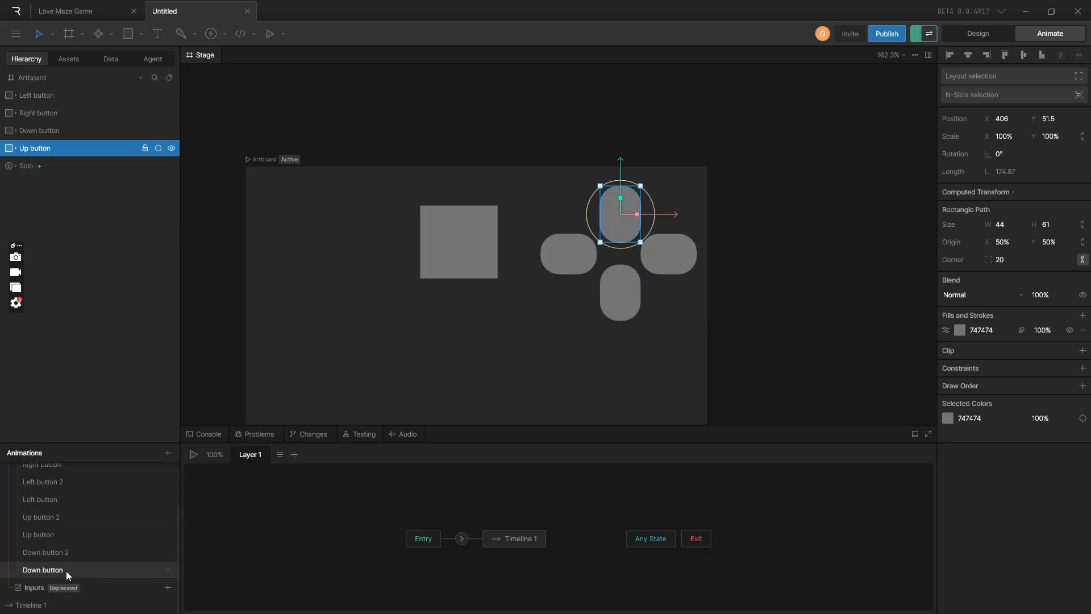
scroll(66, 563, "up", 2)
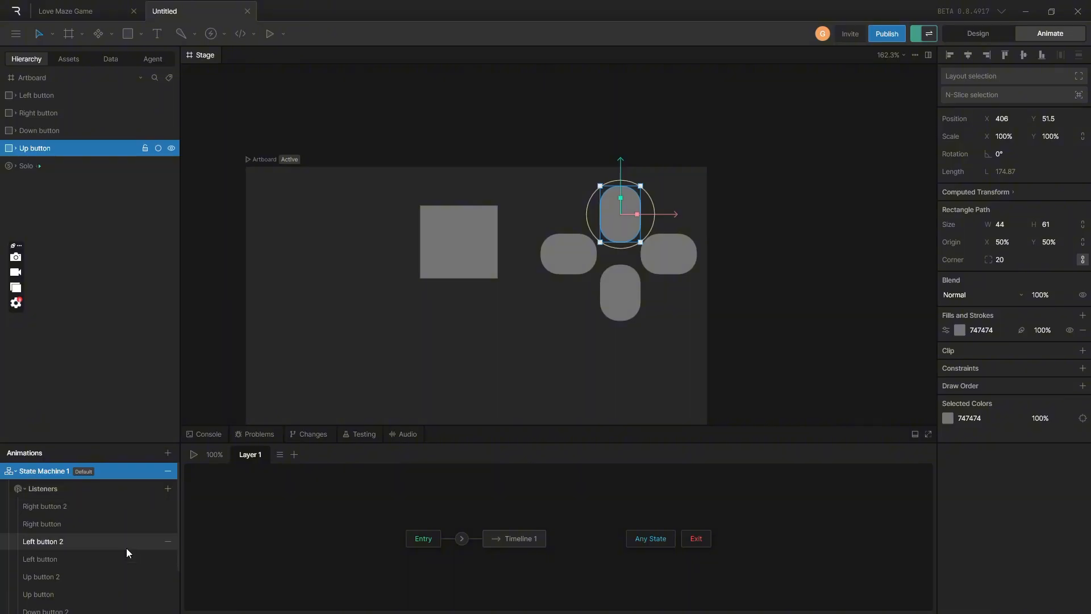
scroll(57, 554, "down", 2)
Set the Up button listener to respond to Pointer Down and set upCtrl to true
left_click(59, 520)
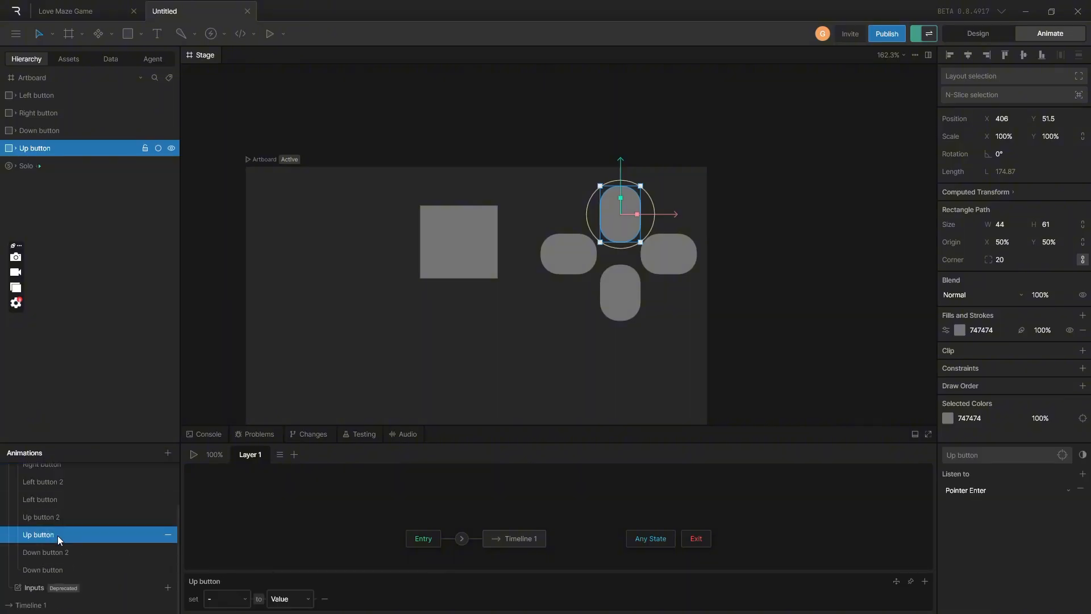
left_click(56, 534)
left_click(954, 493)
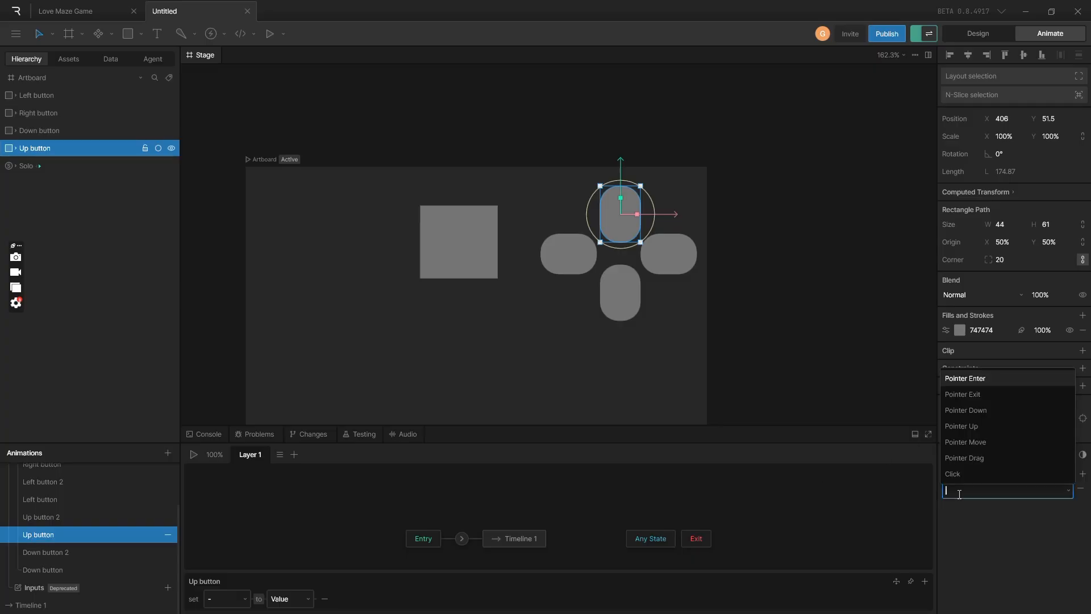
left_click(976, 412)
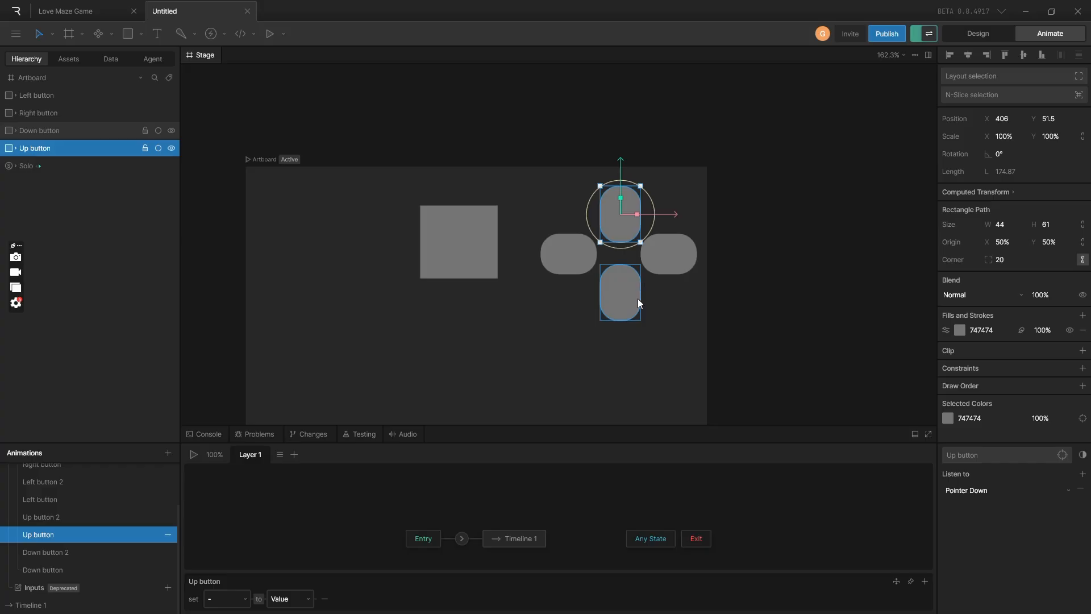
left_click(241, 600)
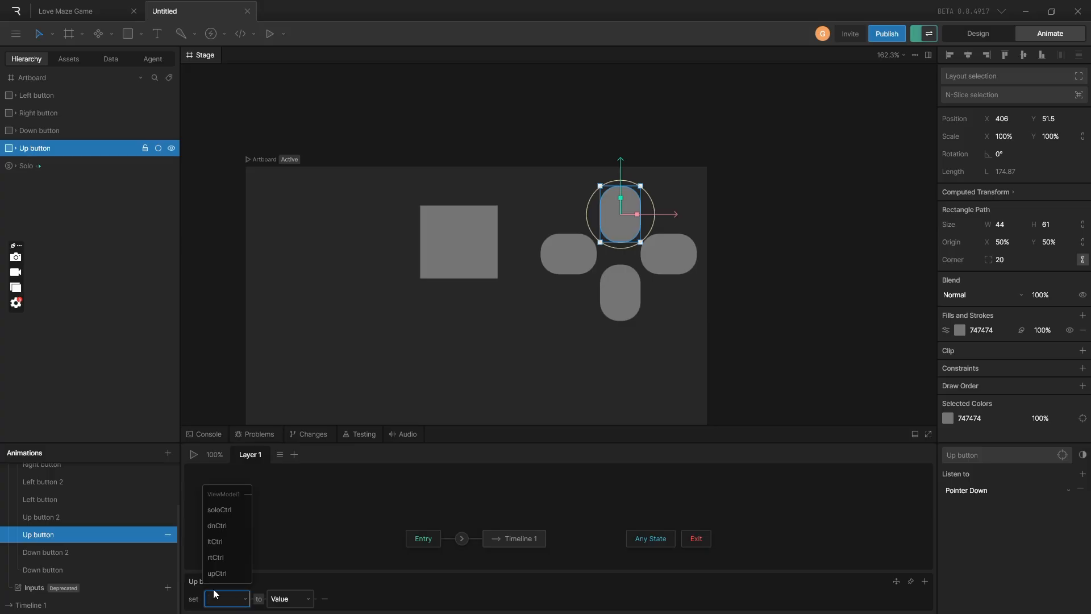
left_click(224, 600)
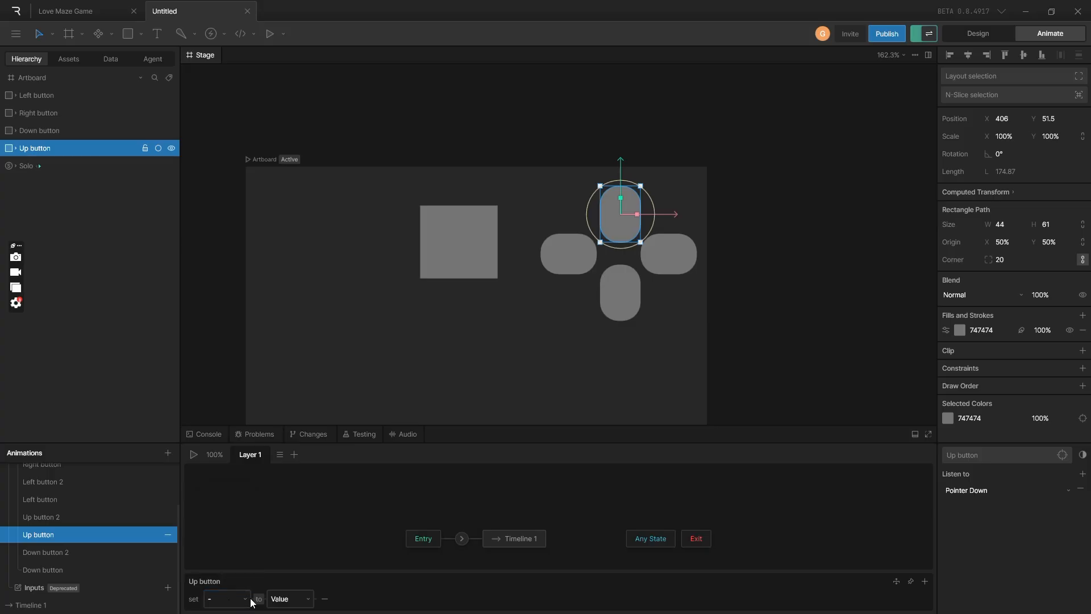
left_click(249, 600)
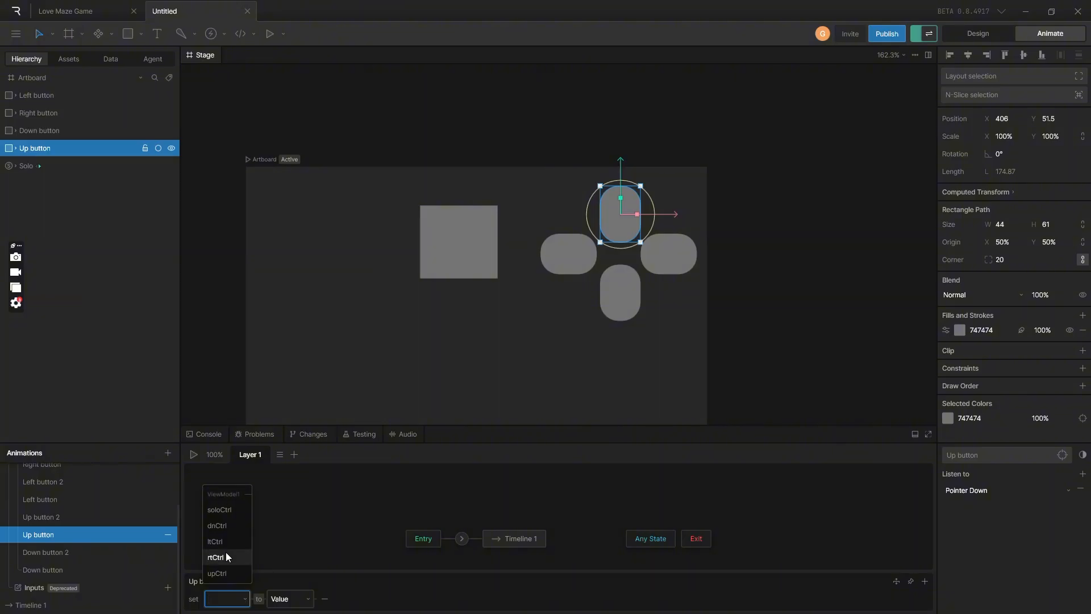
left_click(221, 574)
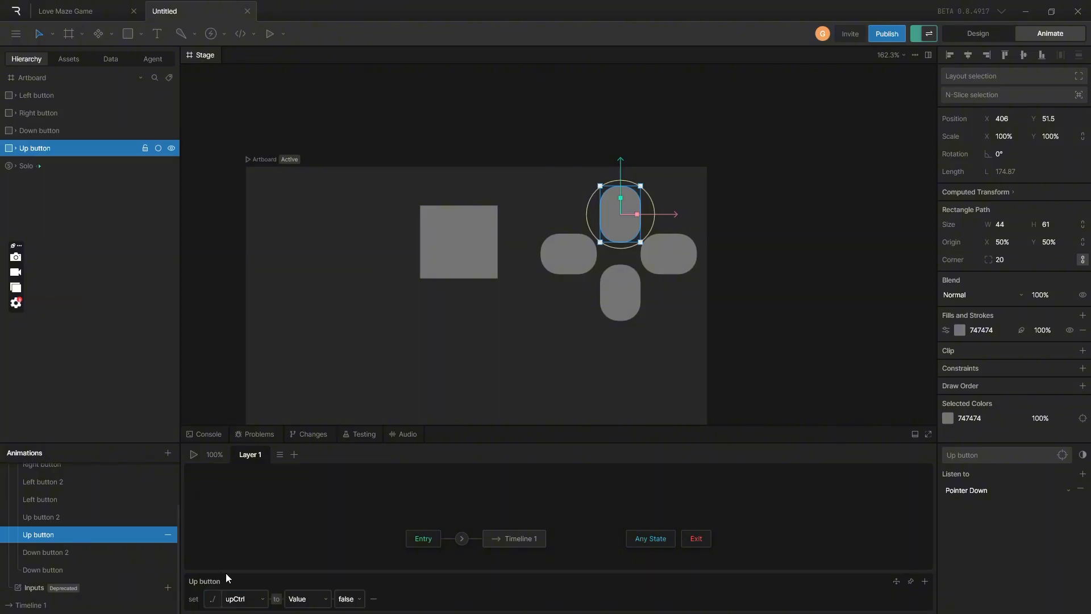
left_click(353, 603)
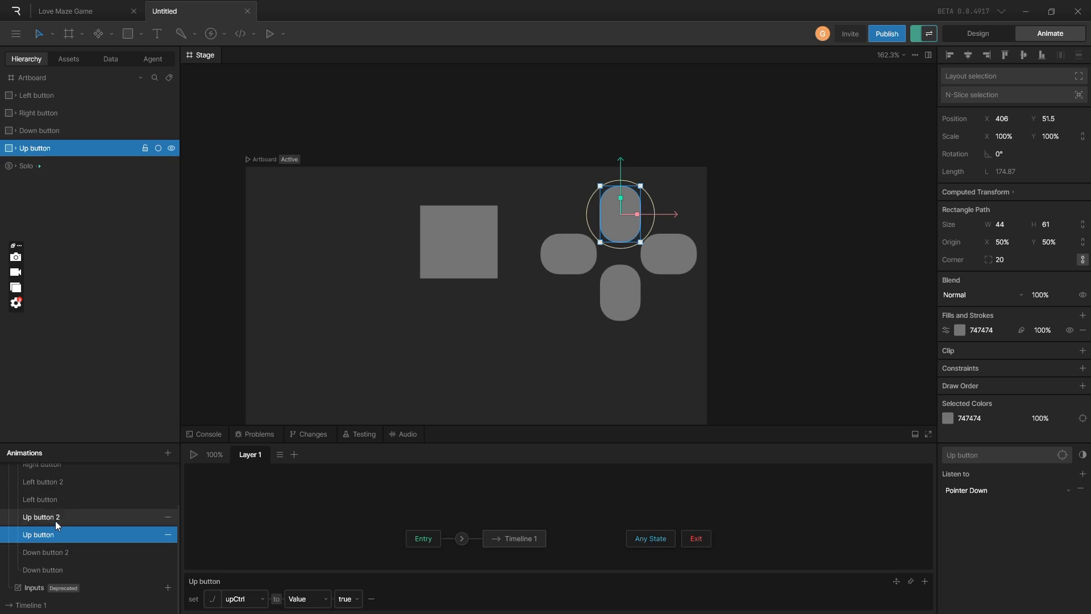
Set the Up button 2 listener to respond to Pointer Up and set upCtrl to false
left_click(57, 519)
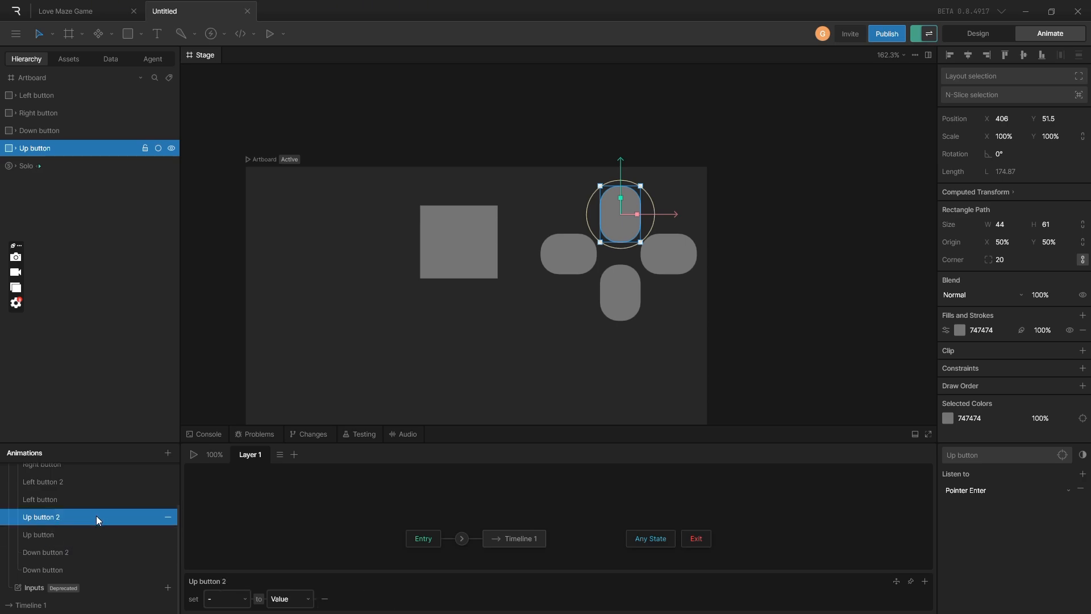
left_click(992, 490)
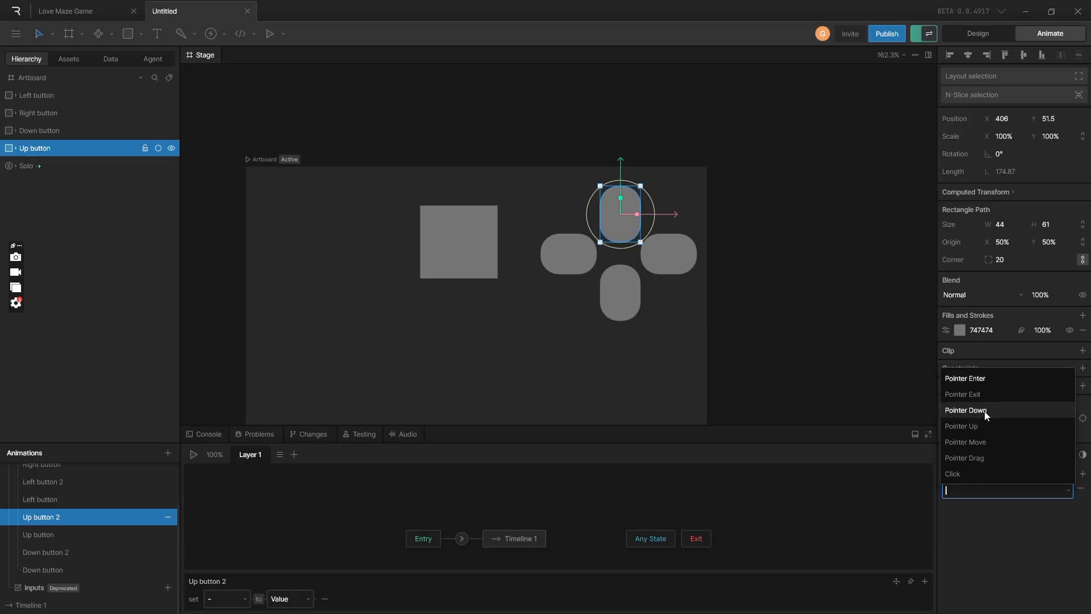
left_click(975, 427)
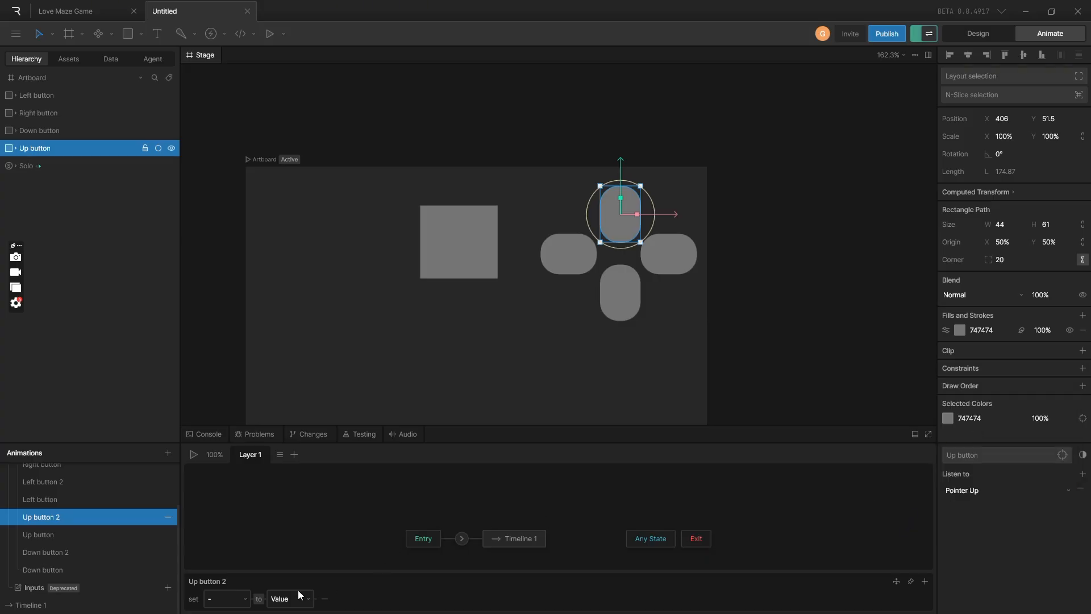
left_click(231, 598)
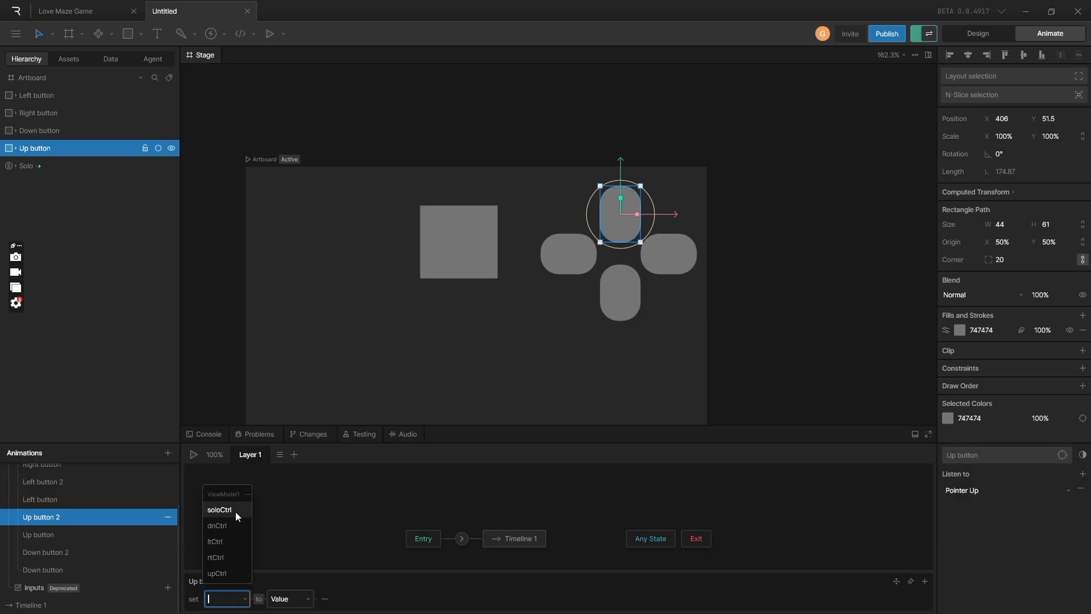
left_click(226, 574)
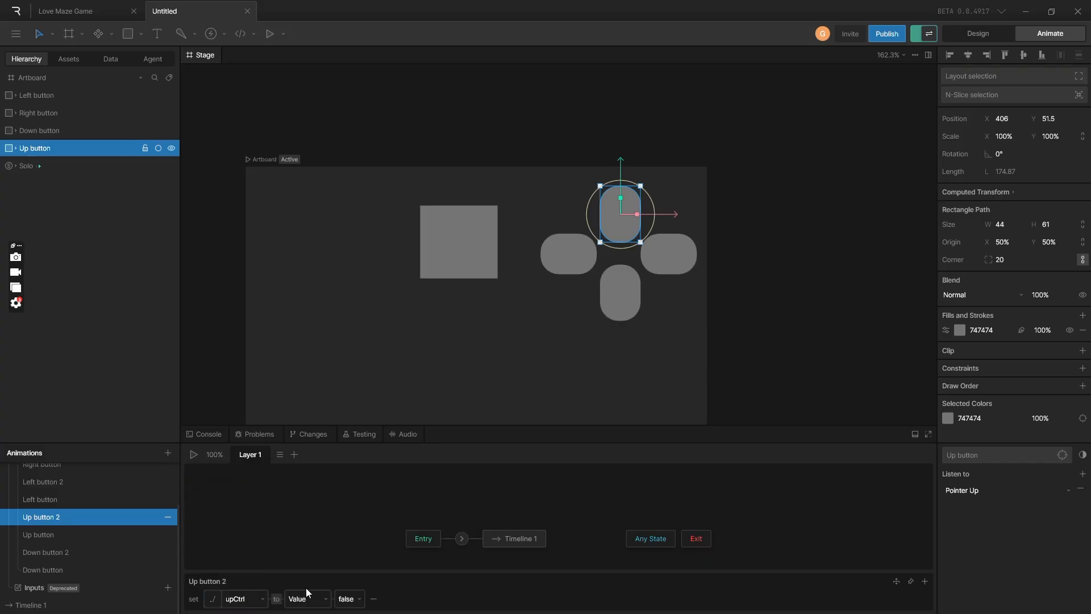
left_click(352, 601)
left_click(353, 603)
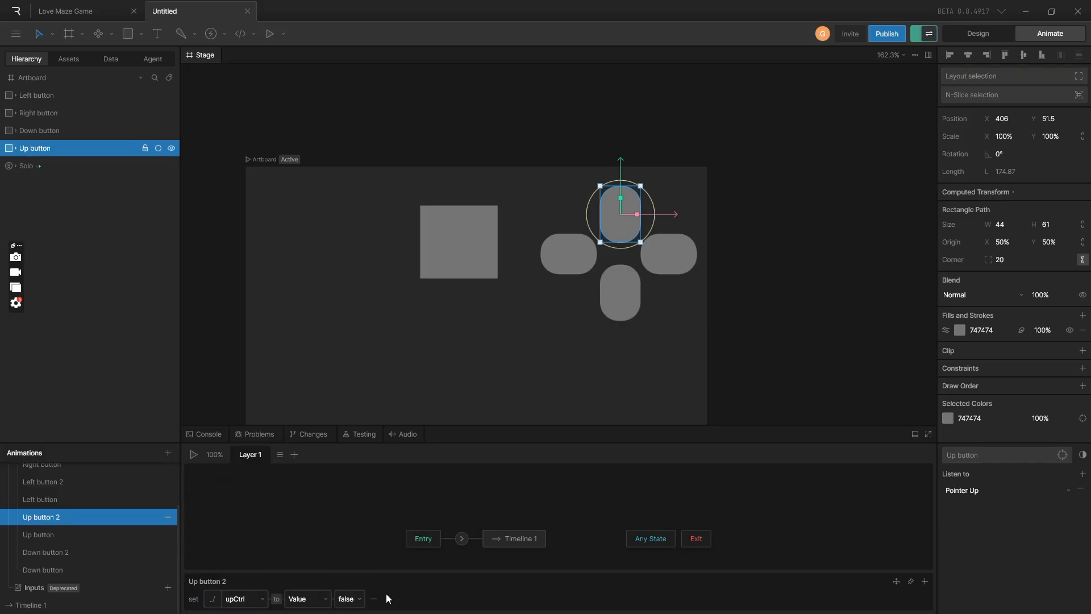
Rename the Pointer Down listener as Up button (on) and the Pointer Up listener as Up button (off)
left_click(49, 535)
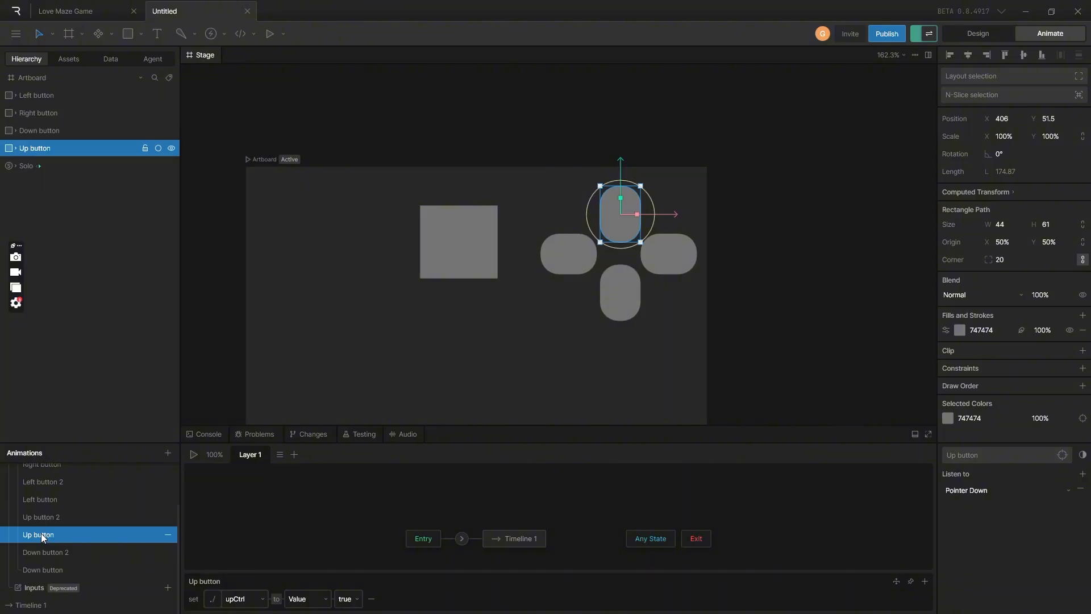
double_click(63, 533)
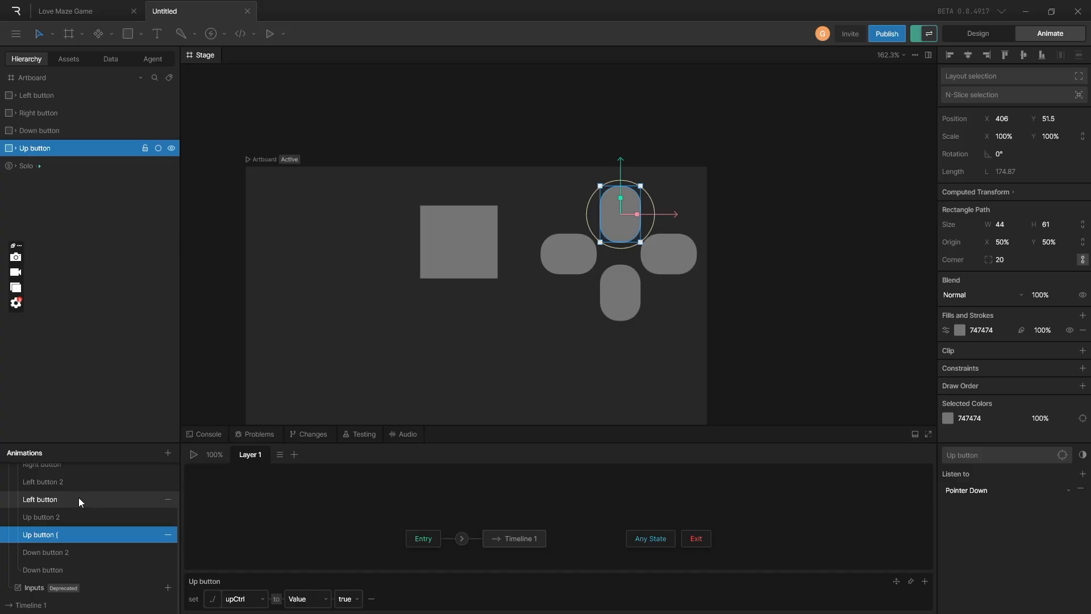
type("on)")
double_click(72, 516)
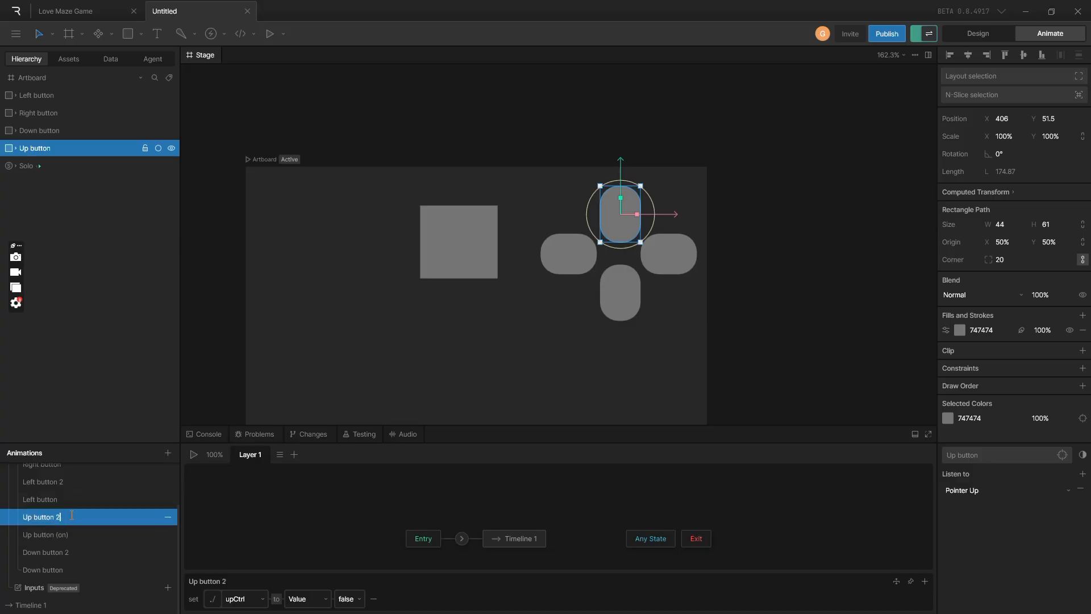
key("BackSpace")
type("(off")
Rename Down button 2 as Down button (off) and Down button as Down button (on), and move the on listener above the off one
double_click(64, 551)
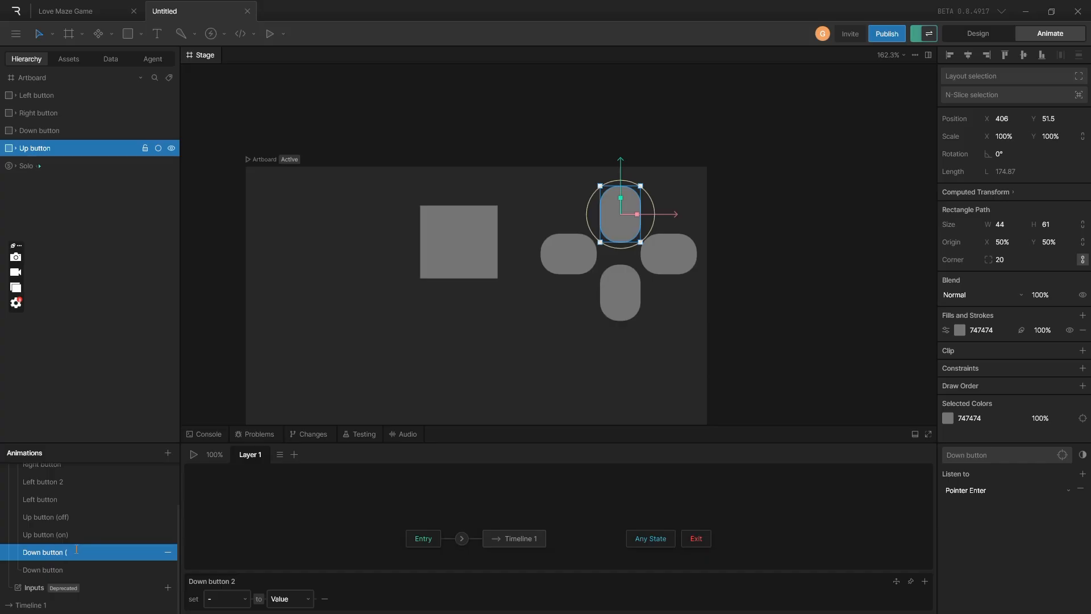
type("(off")
double_click(60, 569)
left_click(78, 568)
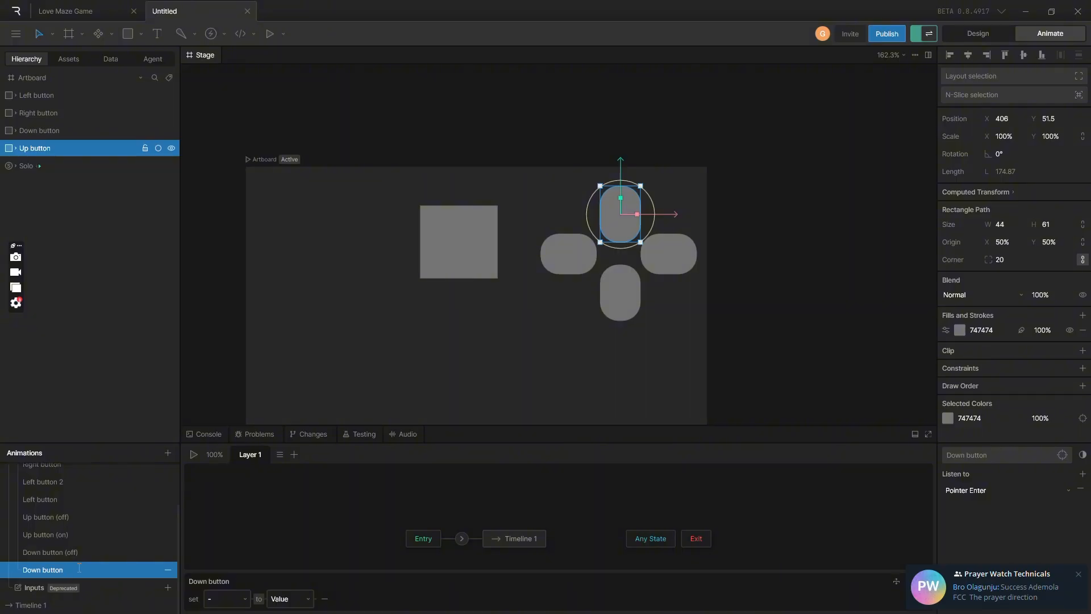
type("(on)")
key("Return")
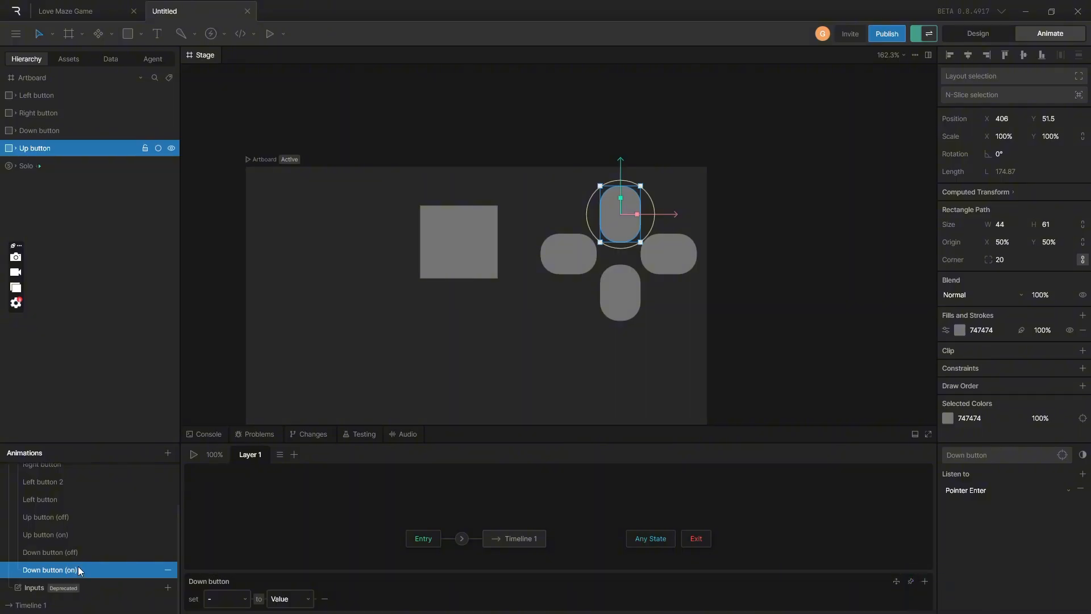
mouse_move(78, 566)
left_mouse_down()
mouse_move(77, 540)
mouse_move(78, 550)
left_mouse_up()
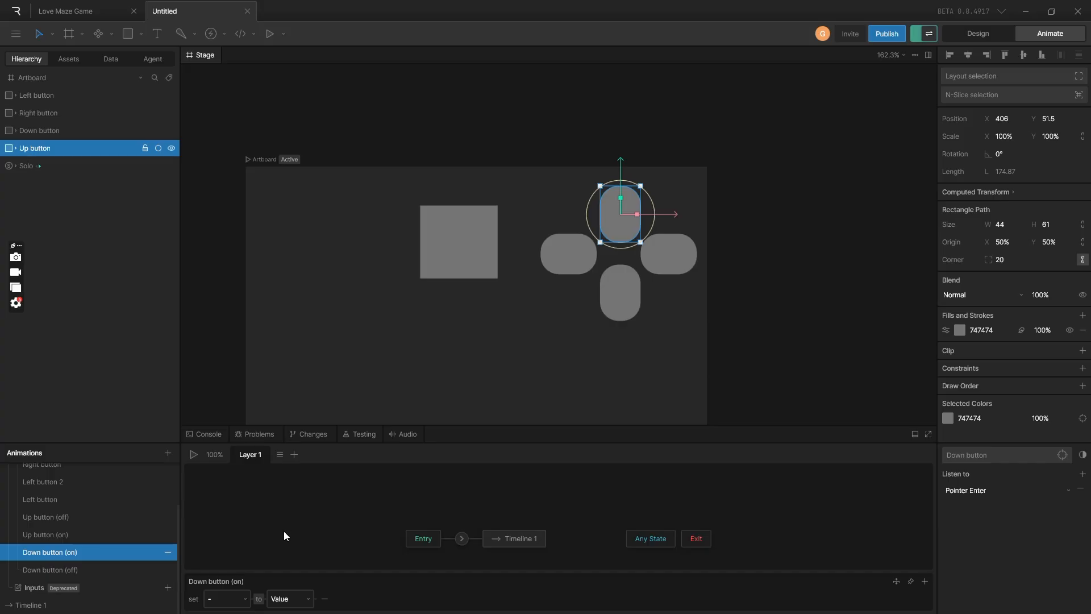
Set the Down button (on) listener to respond to Pointer Down and set dnCtrl to true
left_click(1008, 490)
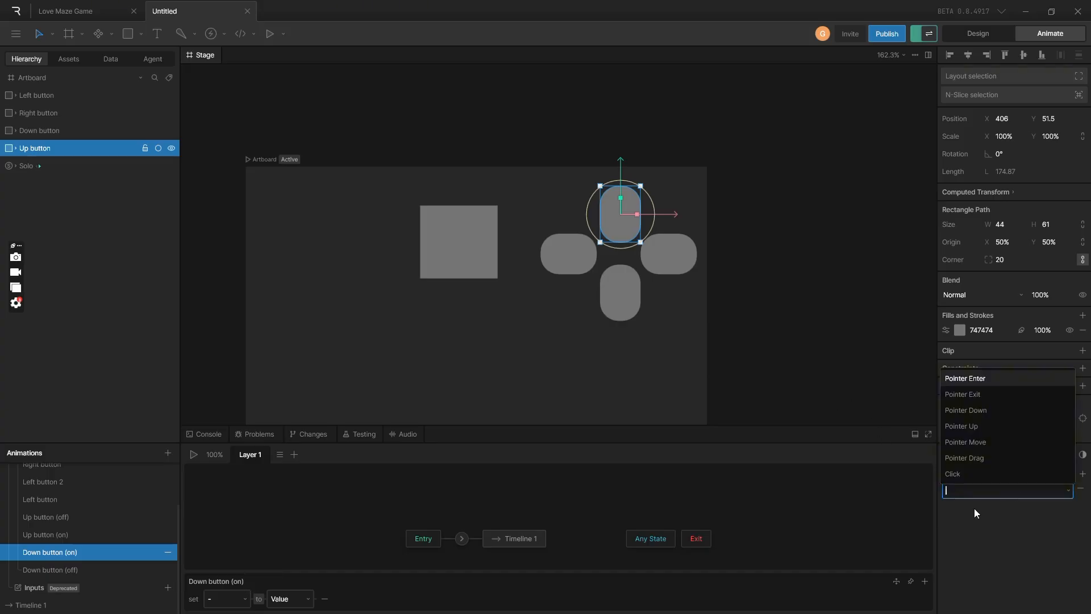
left_click(972, 410)
left_click(248, 600)
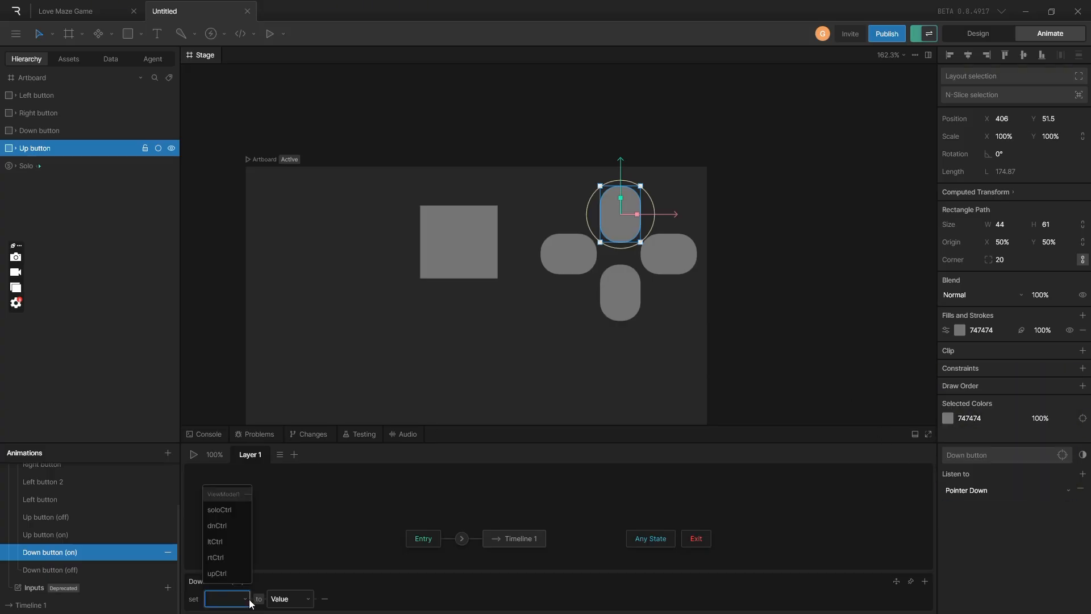
left_click(233, 526)
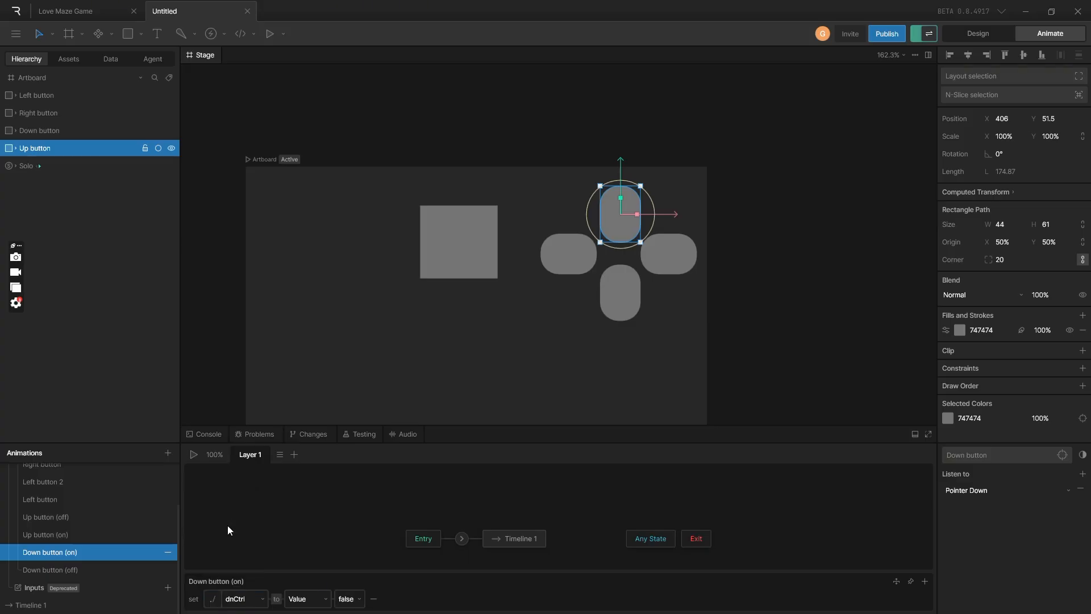
left_click(348, 598)
left_click(348, 584)
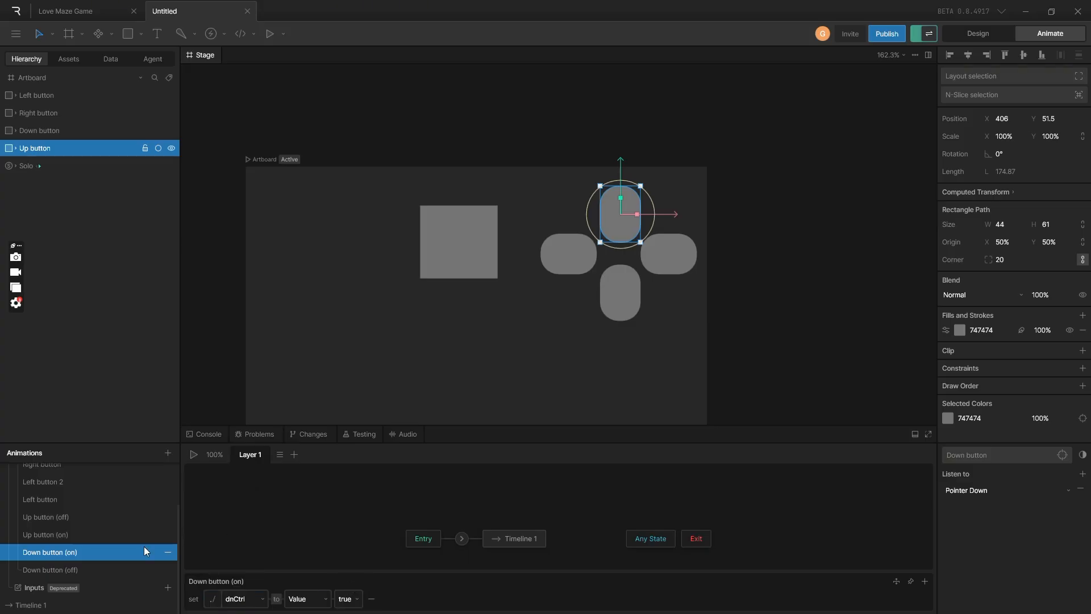
Make the Down button (off) listener set dnCtrl to false on Pointer Up
left_click(55, 568)
left_click(228, 599)
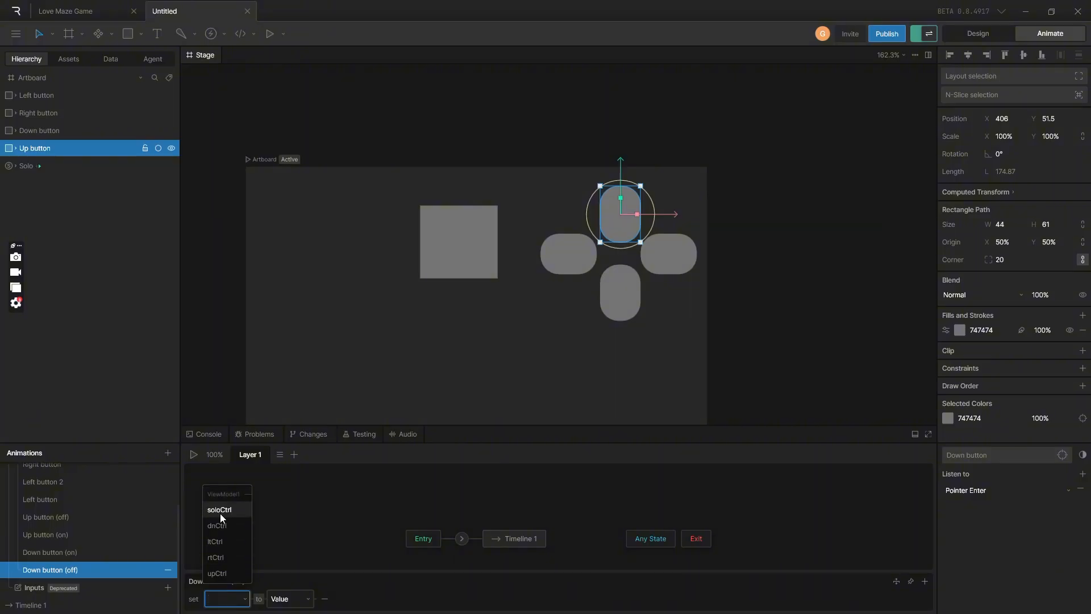
left_click(222, 525)
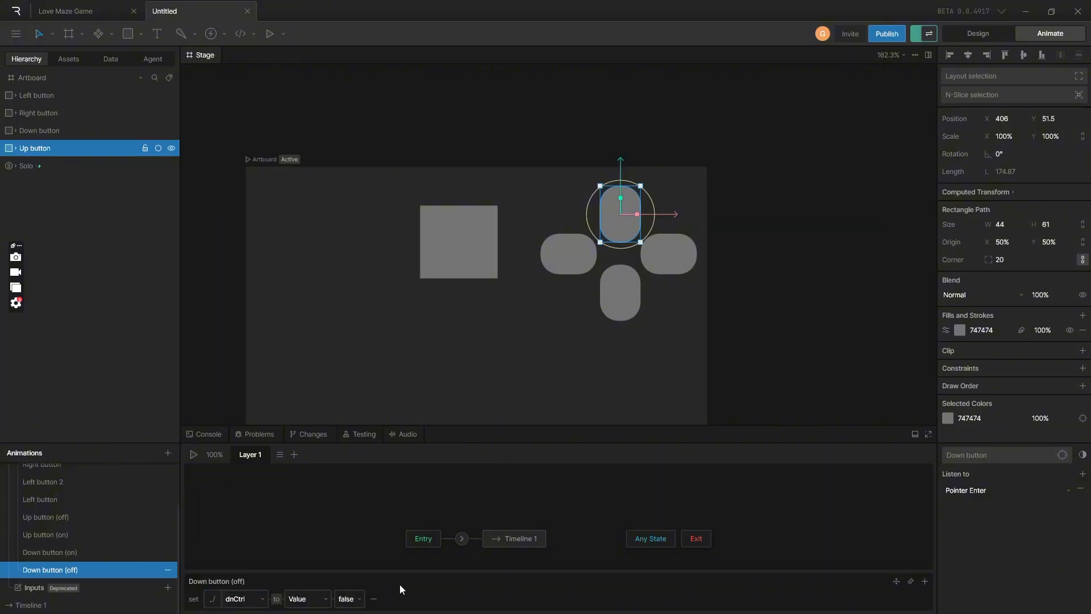
left_click(969, 491)
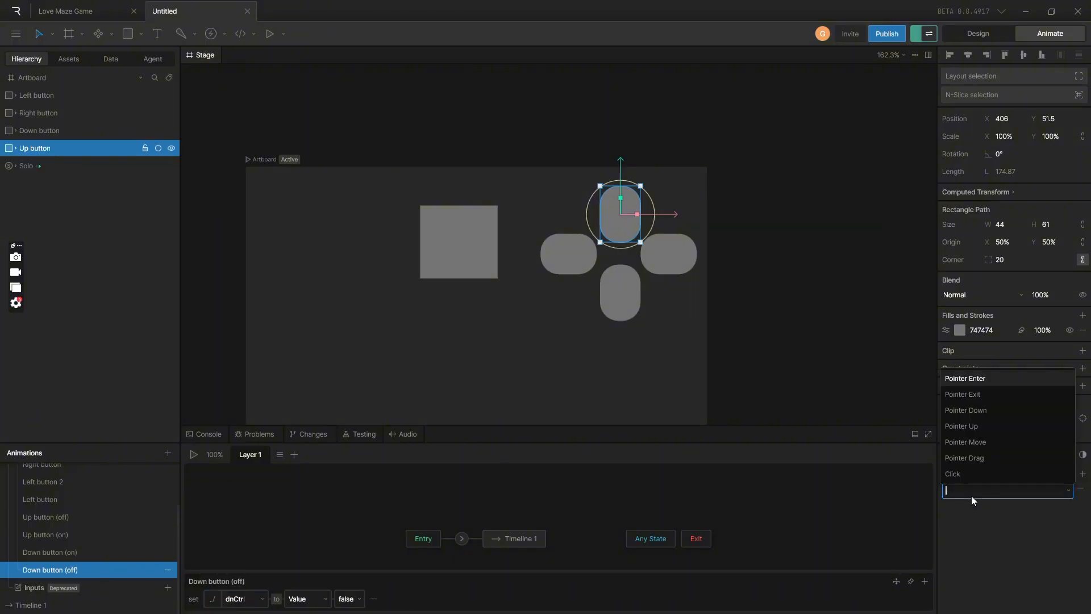
left_click(984, 425)
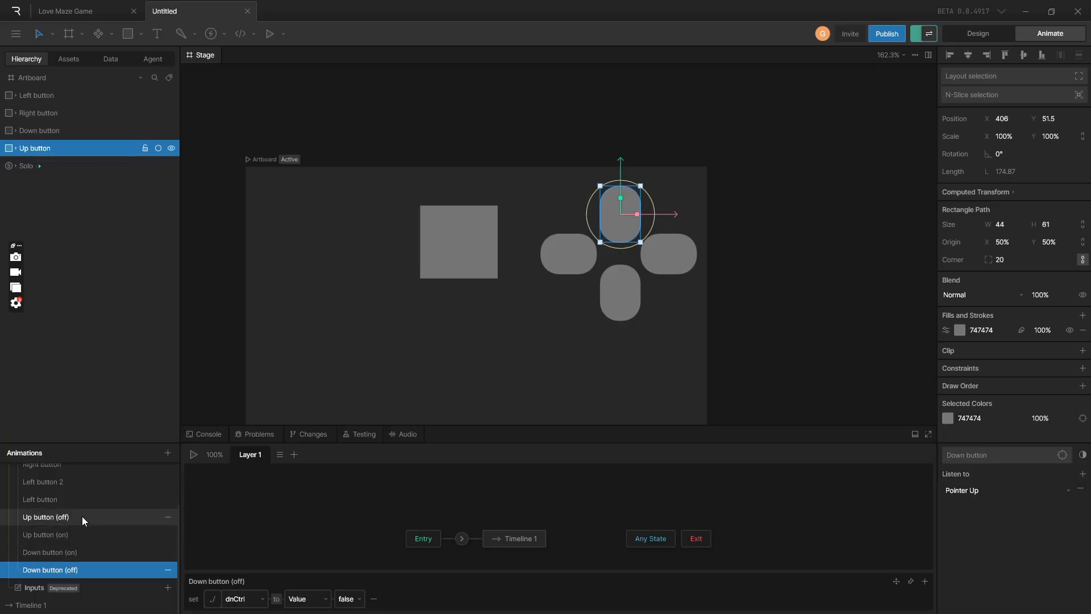
Rename the Left button listener as Left button (on) and Left button 2 as Left button (off)
left_click(59, 501)
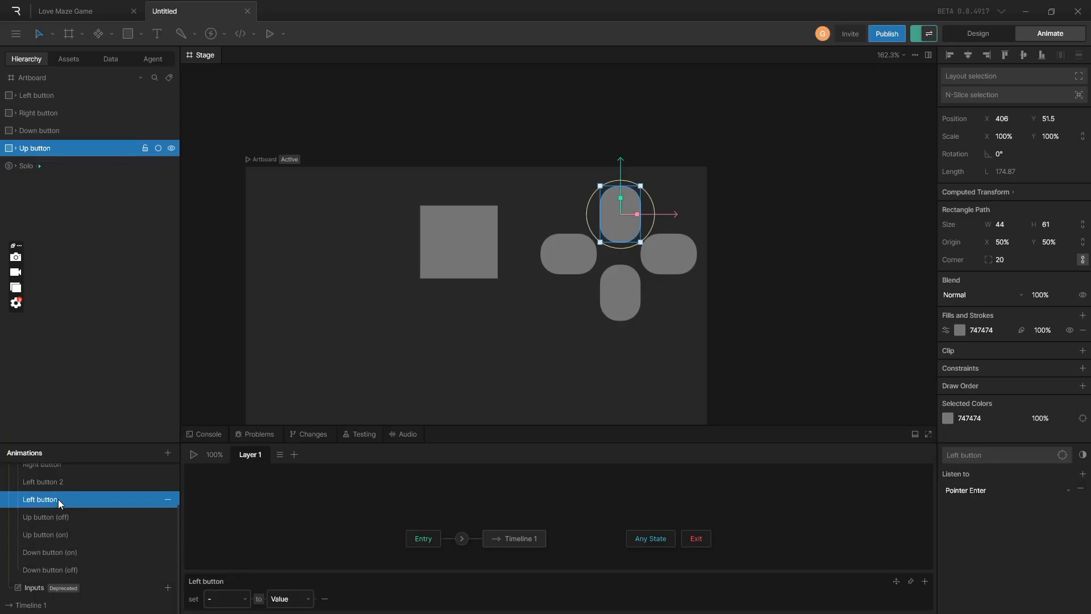
double_click(58, 499)
double_click(63, 487)
key("BackSpace")
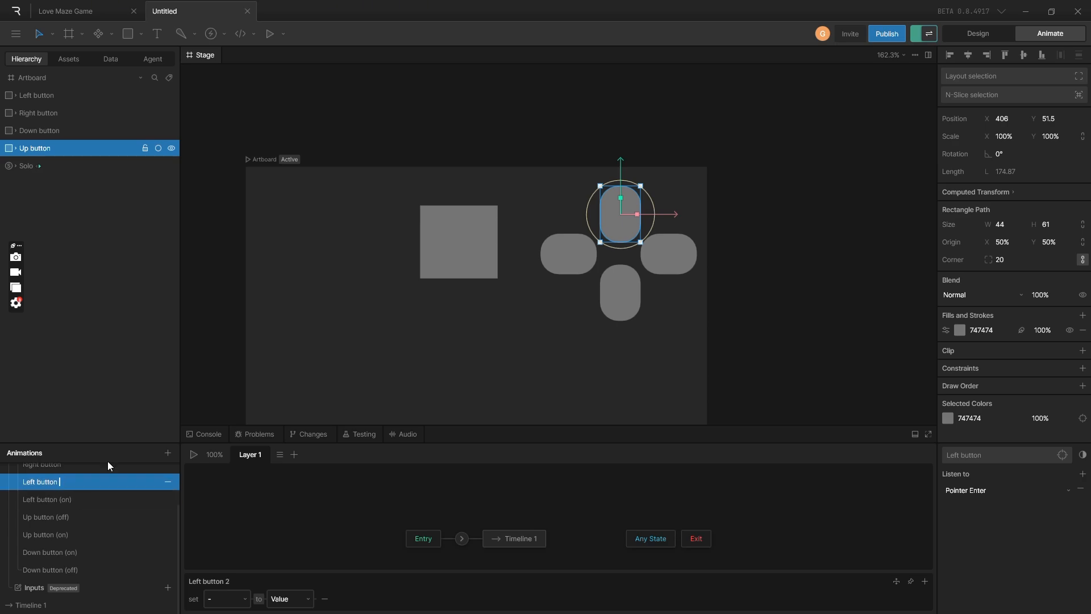
type("(off")
key("Left")
key("Left")
key("Left")
key("Left")
key("Return")
Make the Left button (on) listener set ltCtrl to true on Pointer Down
left_click(67, 498)
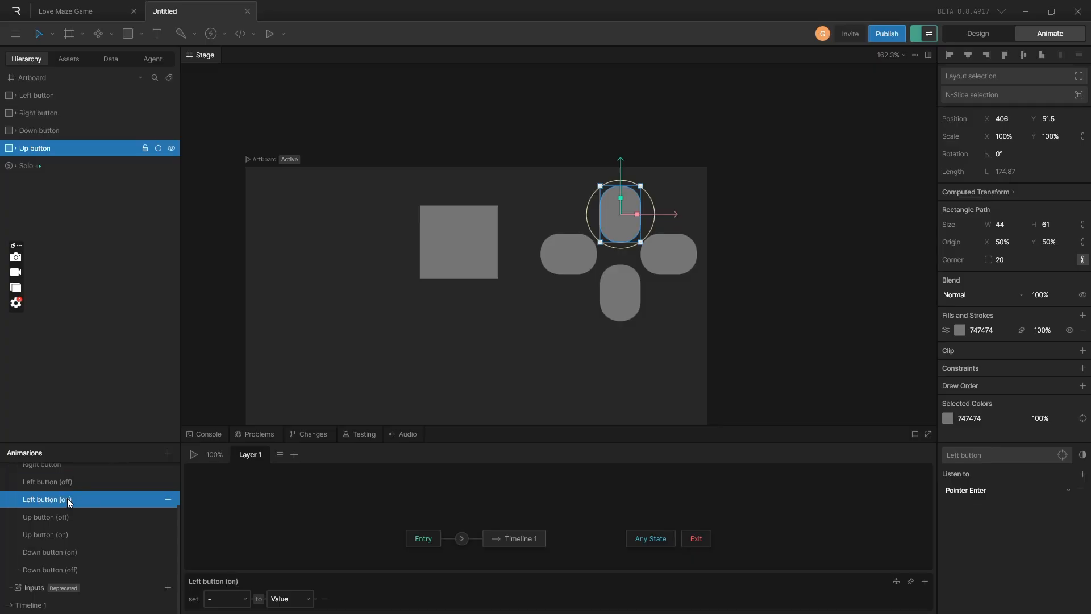
left_click(977, 495)
left_click(977, 401)
left_click(978, 490)
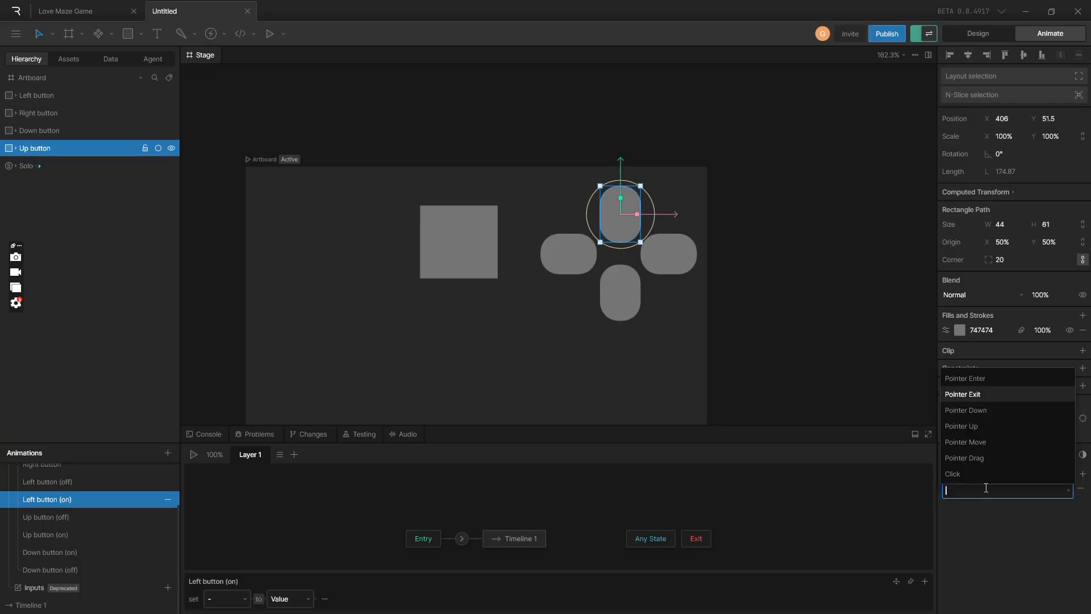
left_click(965, 413)
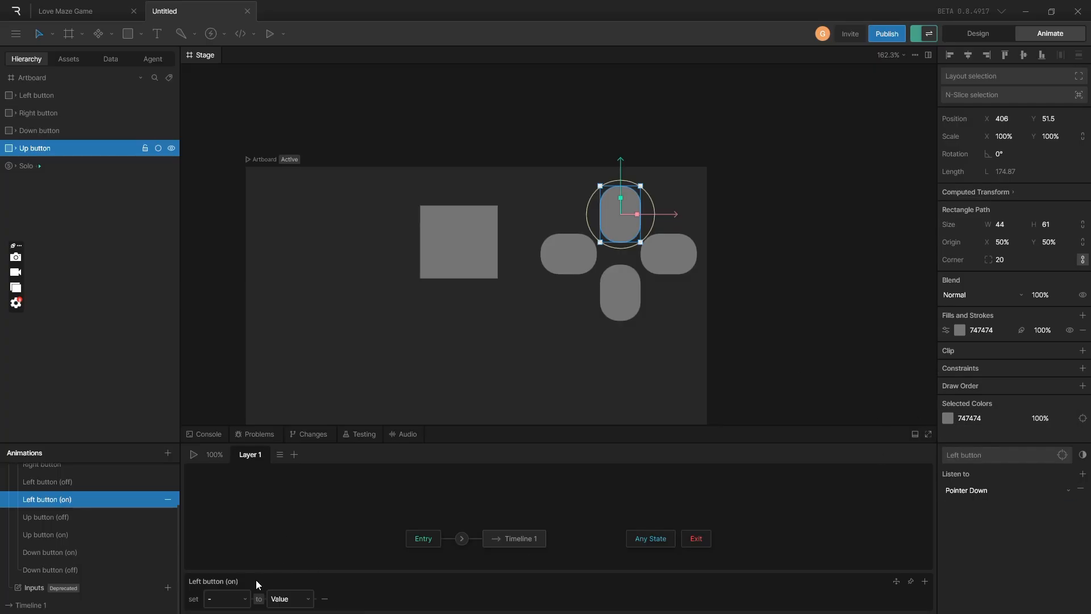
left_click(238, 598)
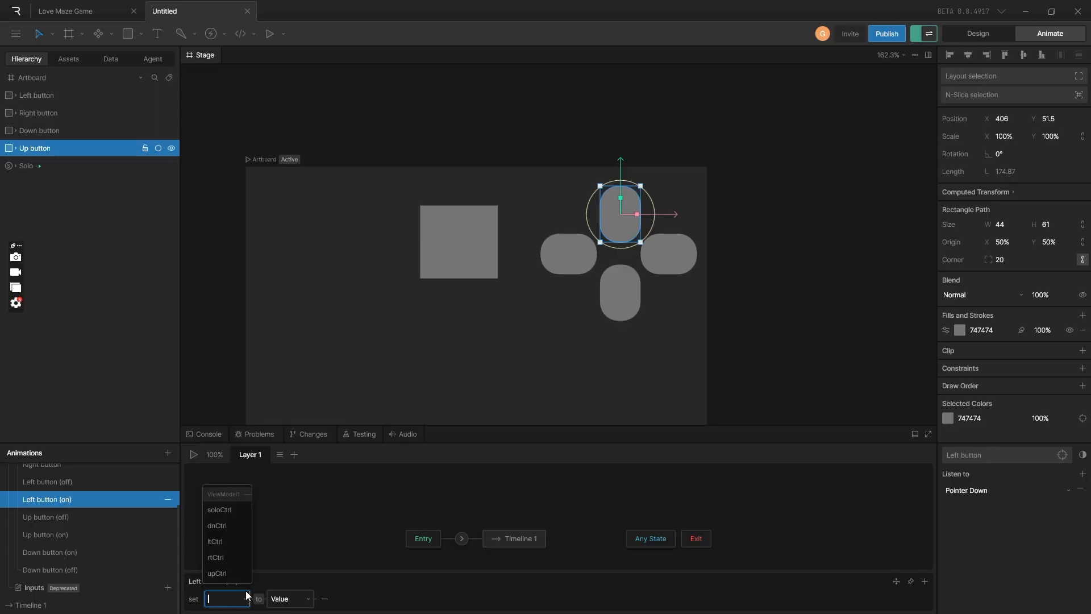
left_click(230, 541)
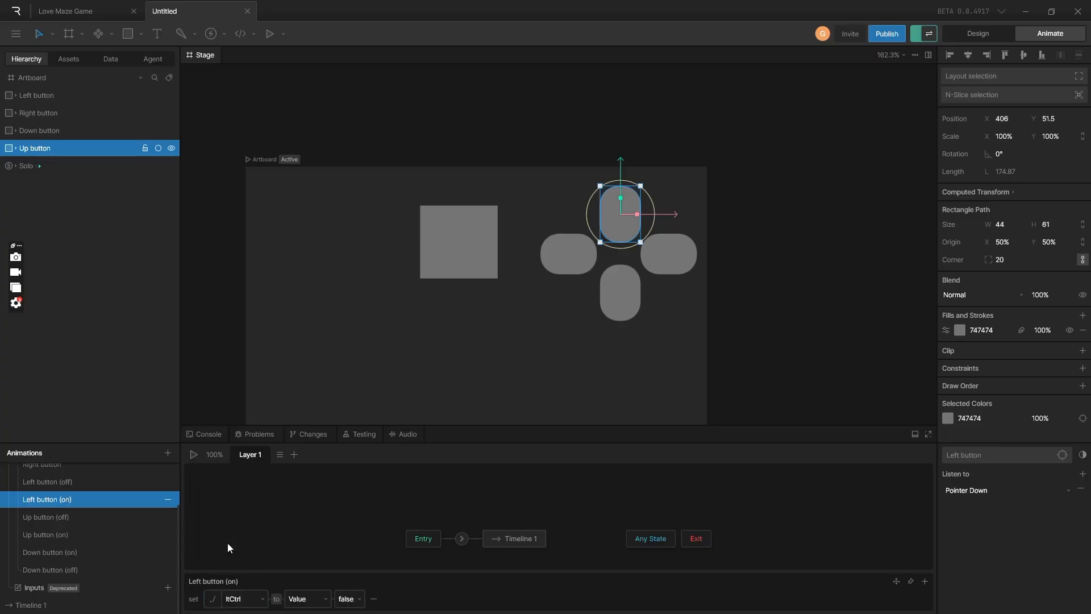
left_click(348, 600)
Move the Left button (off) listener below Left button (on) and make it set ltCtrl to true on Pointer Up
left_click_drag(73, 484, 73, 506)
left_click(966, 489)
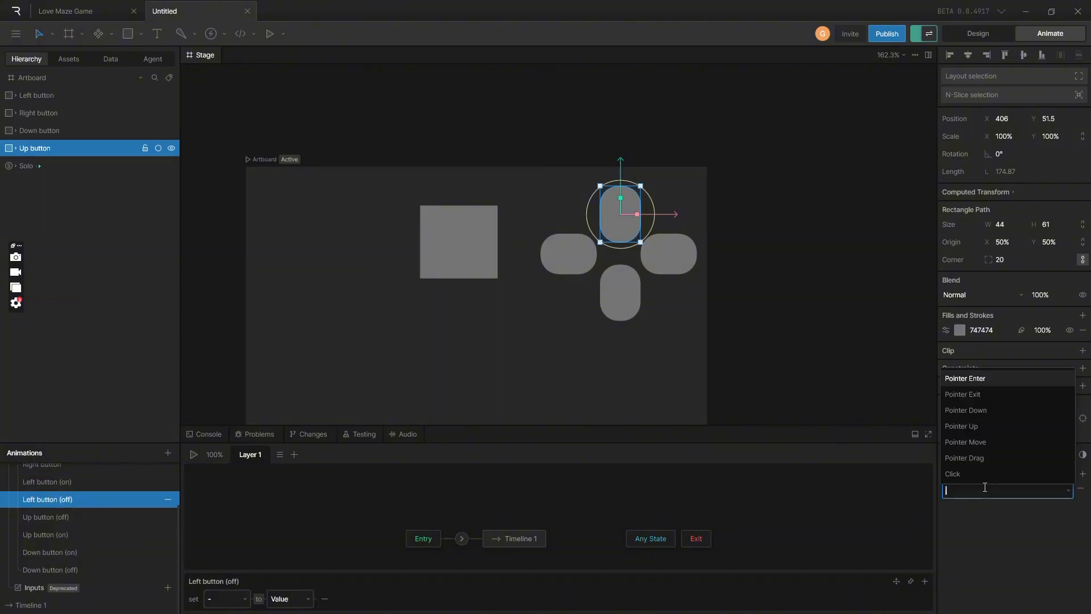
left_click(960, 427)
left_click(226, 598)
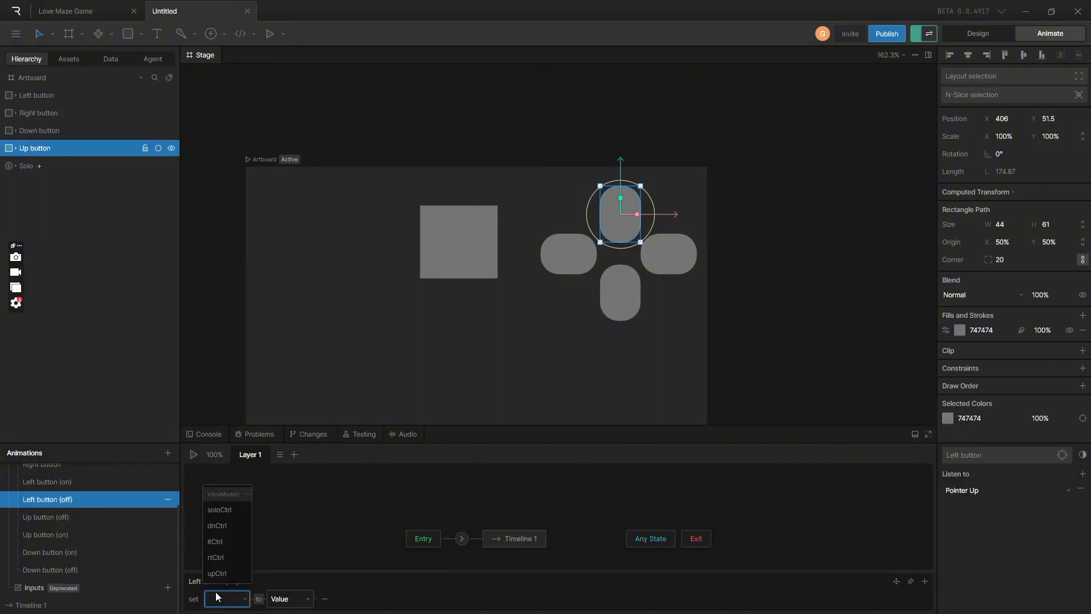
left_click(220, 543)
left_click(354, 591)
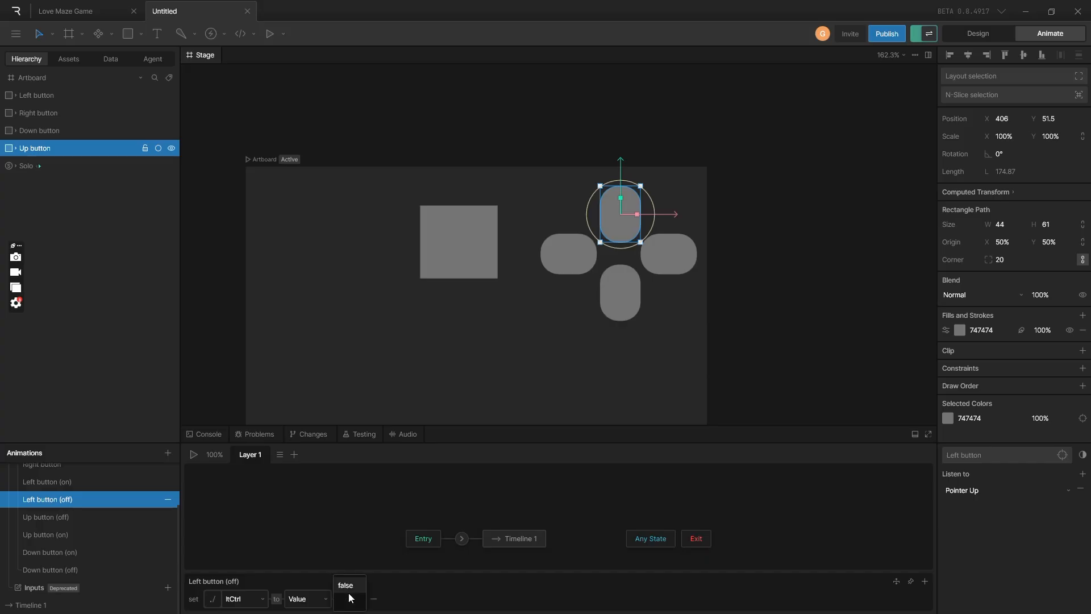
left_click(347, 585)
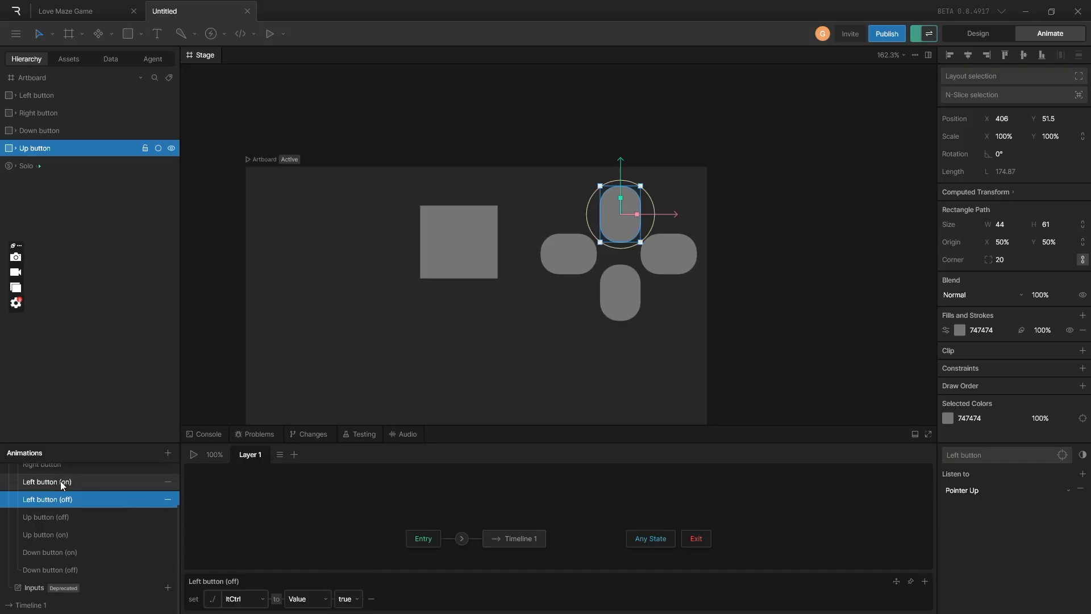
Rename the Right button listener as Right button (on) and make it set rtCtrl to true on Pointer Down
scroll(61, 480, "up", 3)
left_click(48, 524)
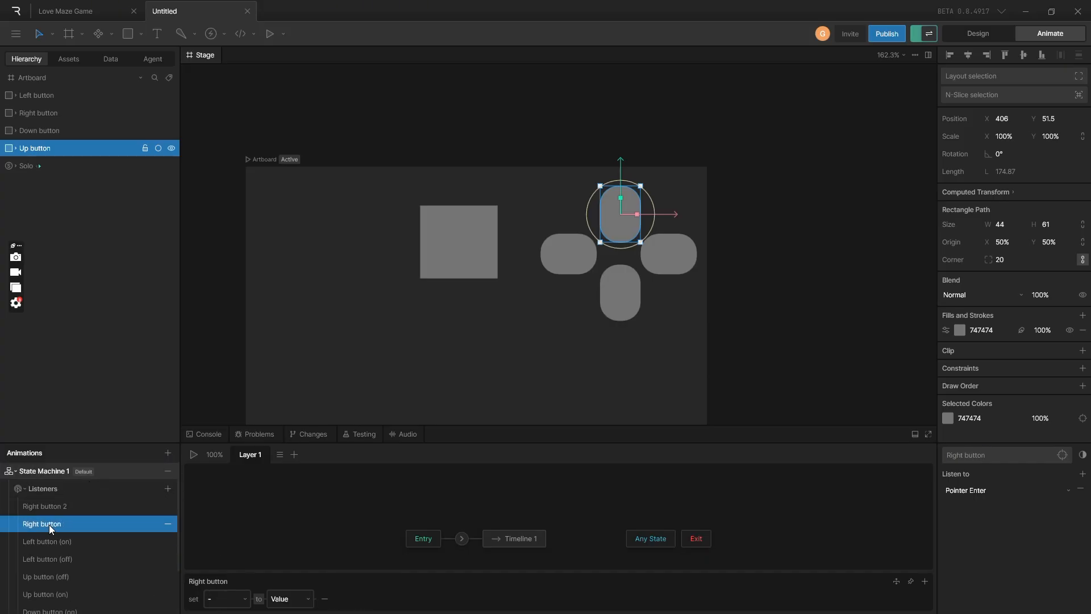
double_click(49, 524)
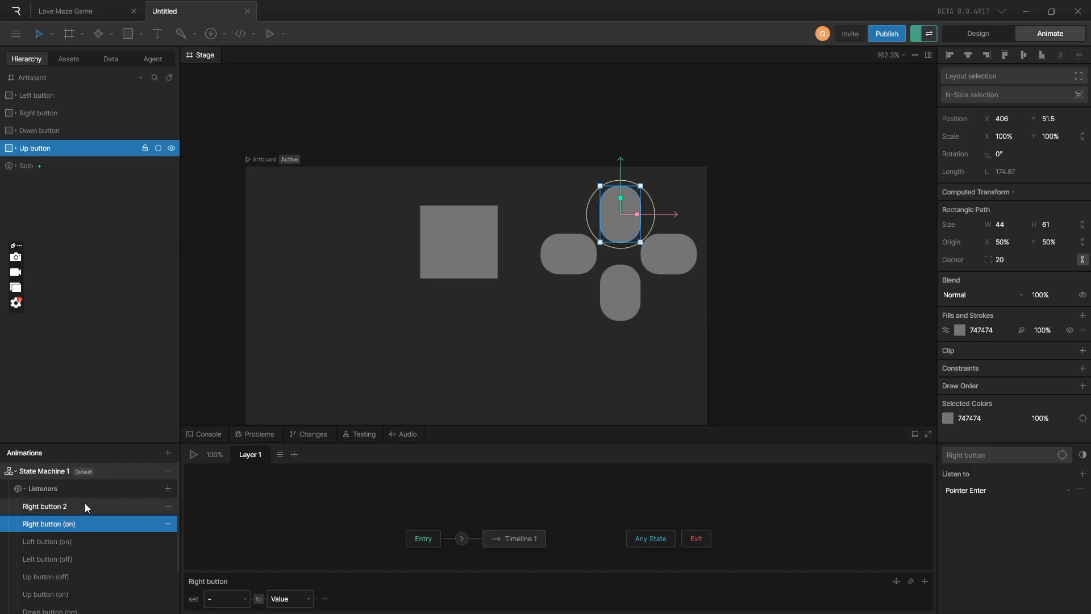
left_click(973, 489)
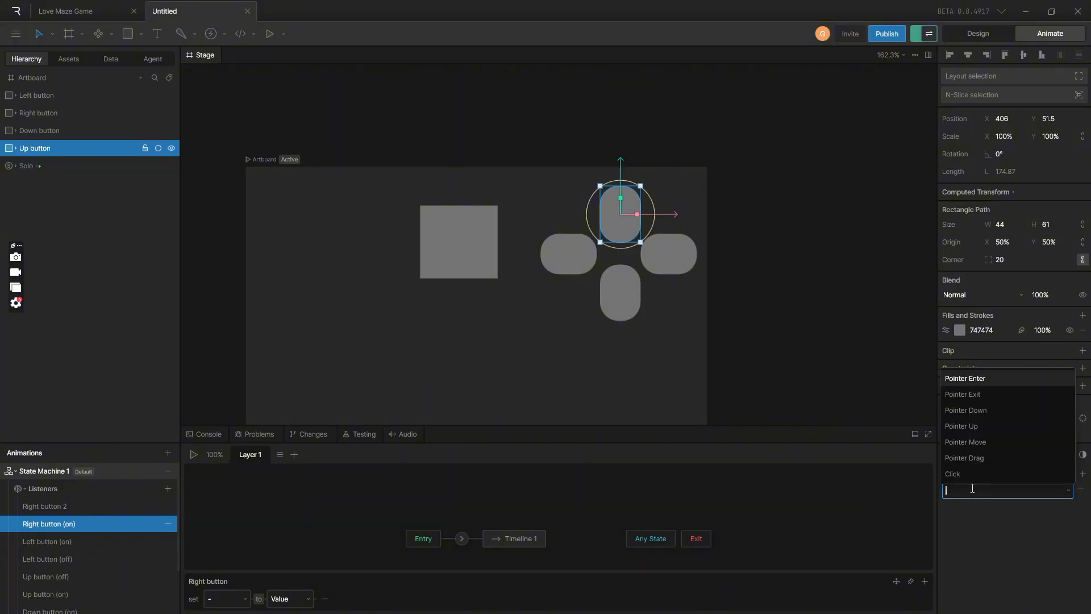
left_click(973, 413)
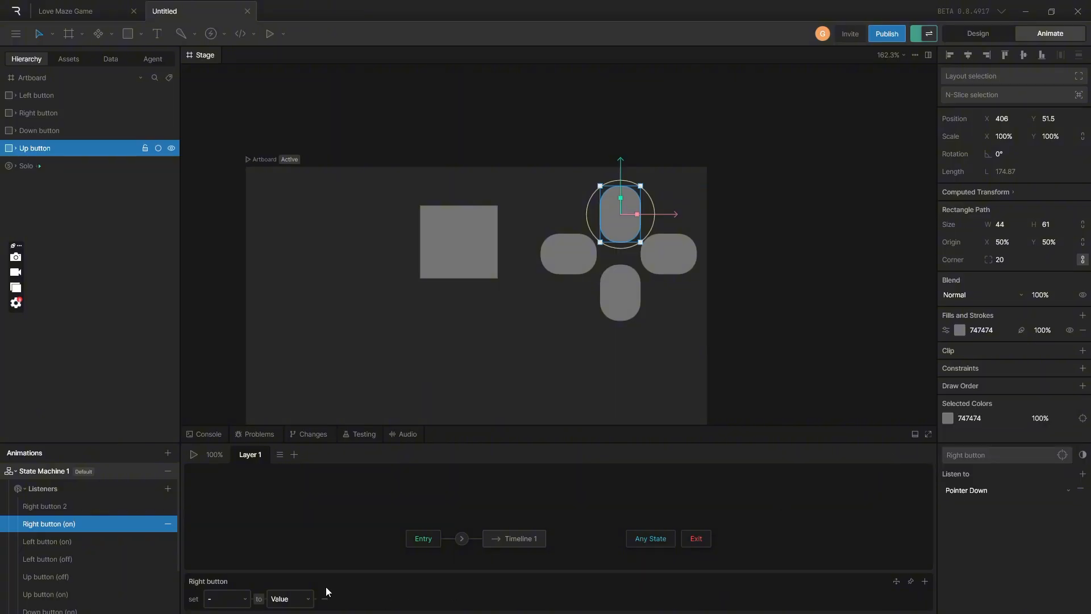
left_click(236, 601)
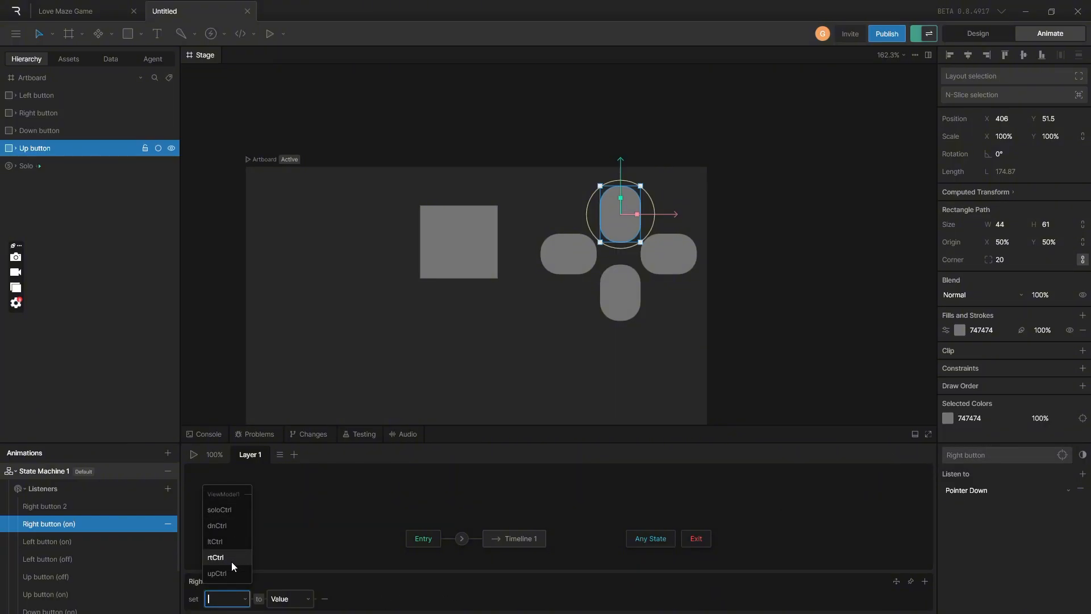
left_click(231, 560)
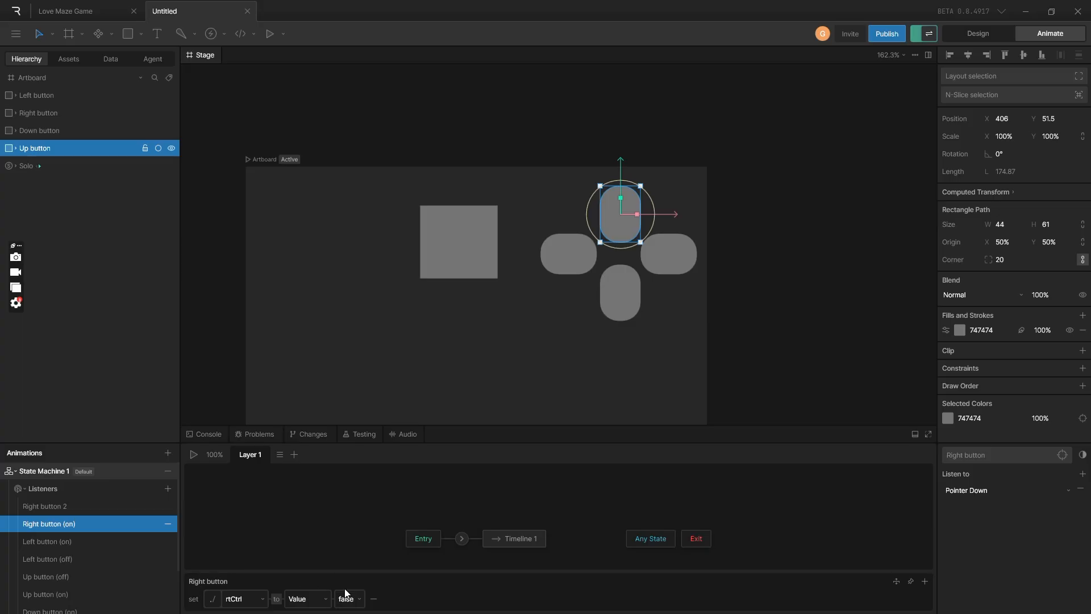
Rename Right button 2 as Right button (off) and make it set rtCtrl to false on Pointer Up
left_click(69, 510)
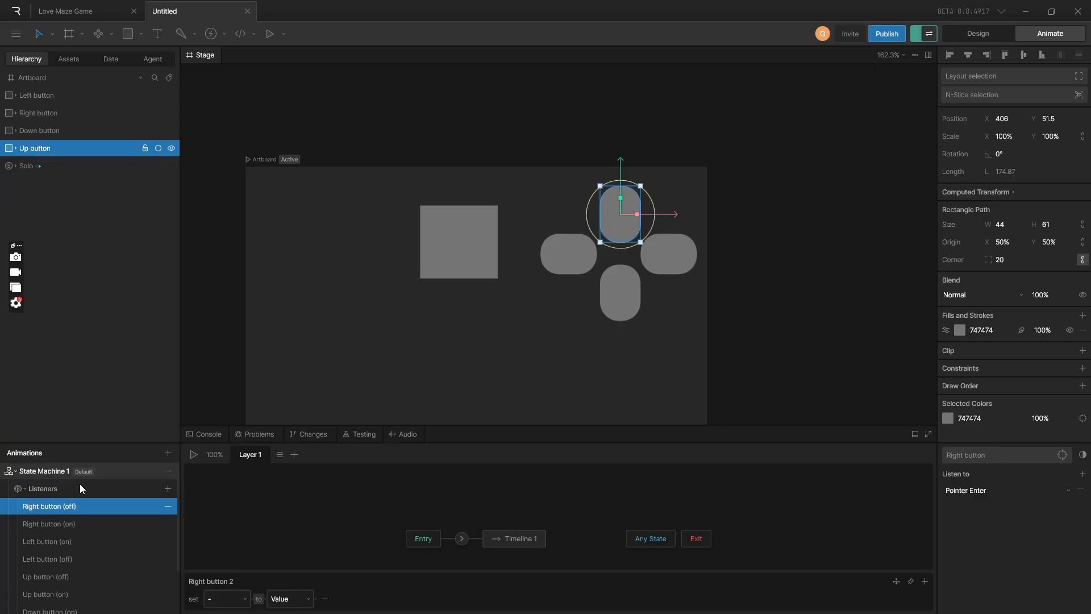
left_click(226, 599)
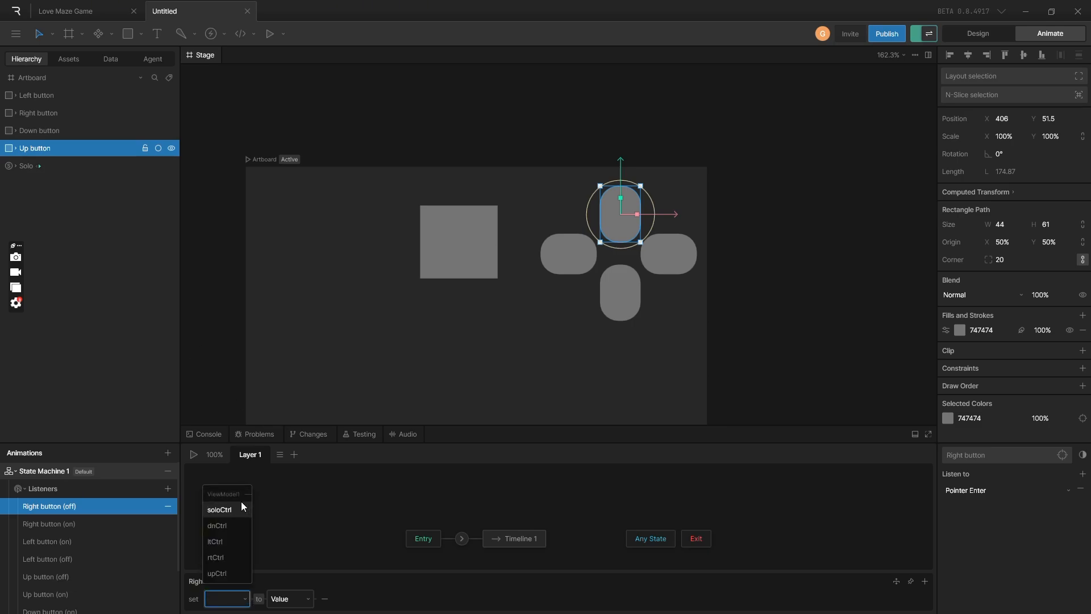
left_click(220, 560)
left_click(332, 597)
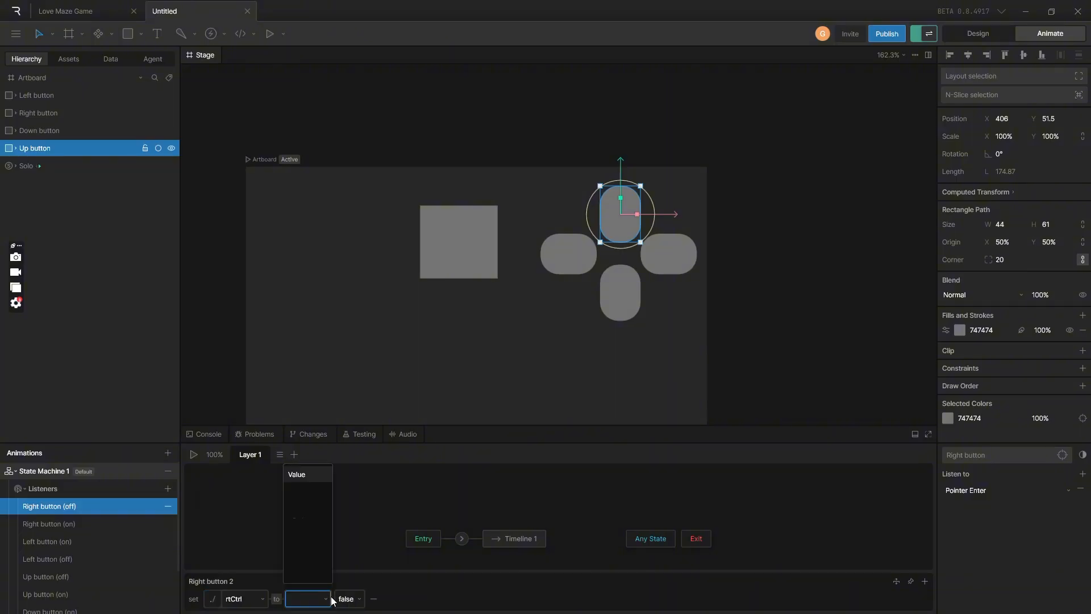
left_click(319, 575)
left_click(1010, 490)
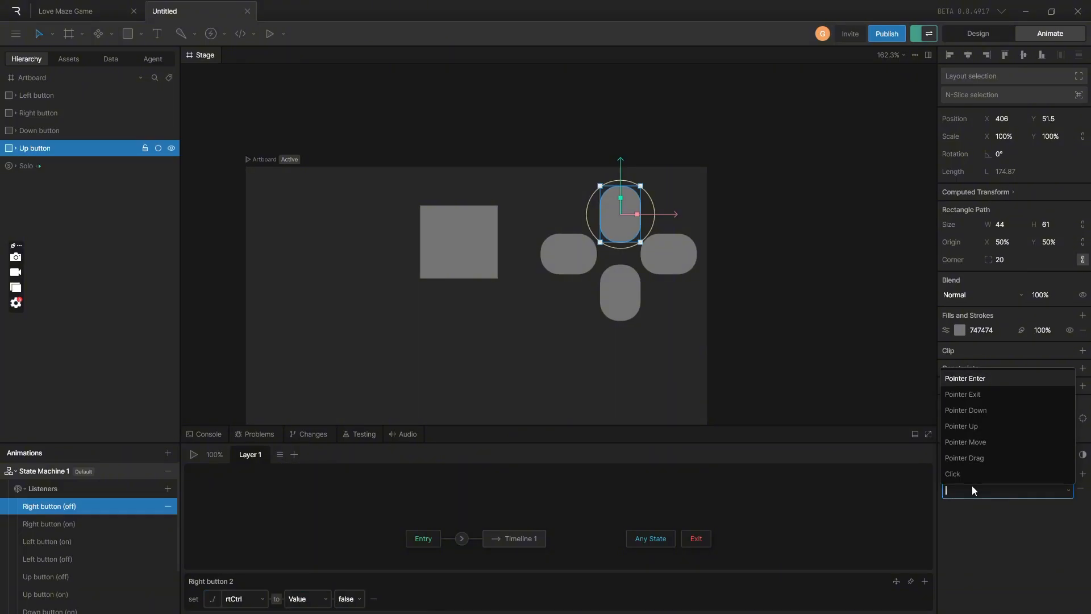
left_click(971, 431)
left_click(795, 420)
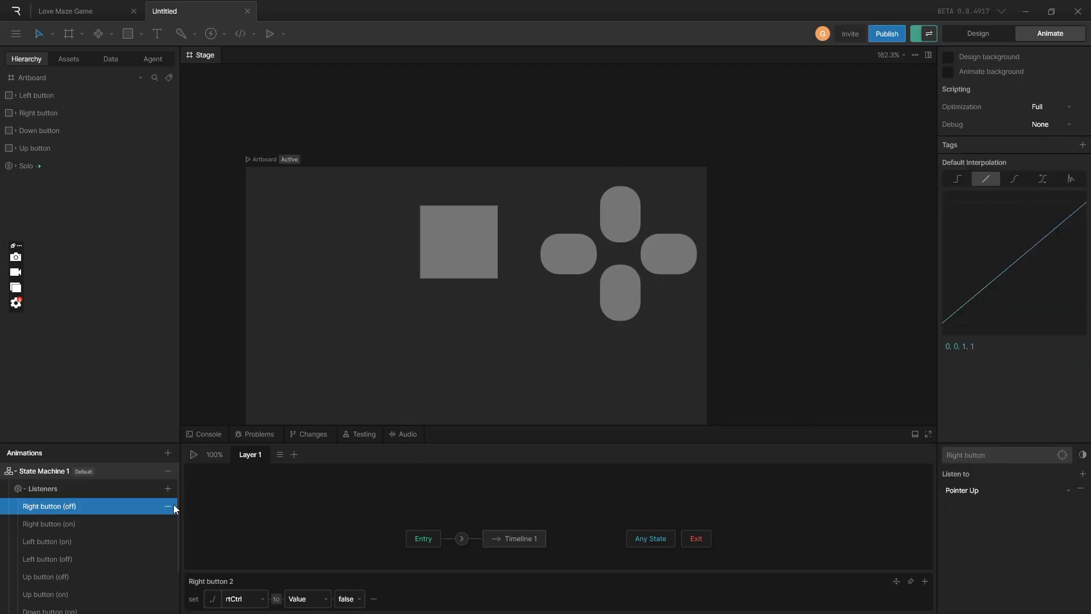
Play the state machine to test the button pad against the view model's instance values, and stop playback
left_click(193, 455)
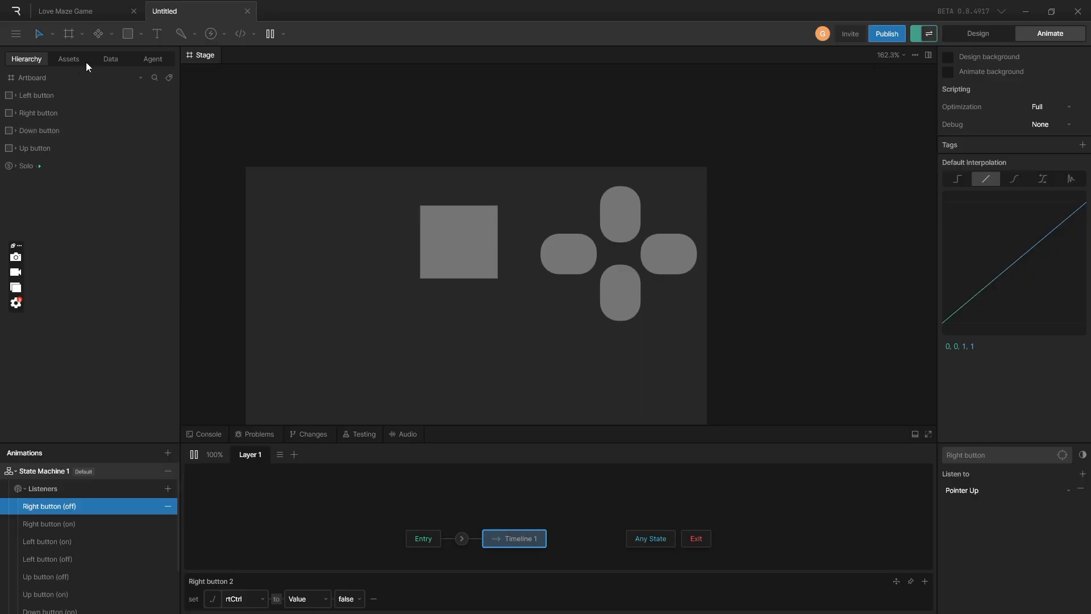
left_click(109, 59)
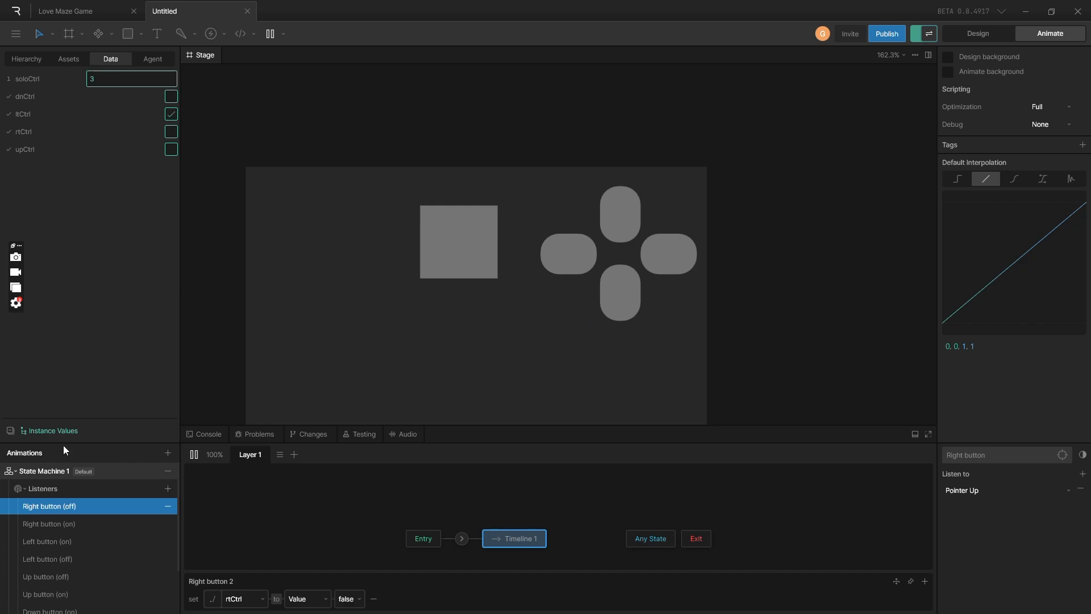
left_click(193, 455)
Check the left and right on/off listeners' events and values, and replay the state machine to test the left button
left_click(60, 558)
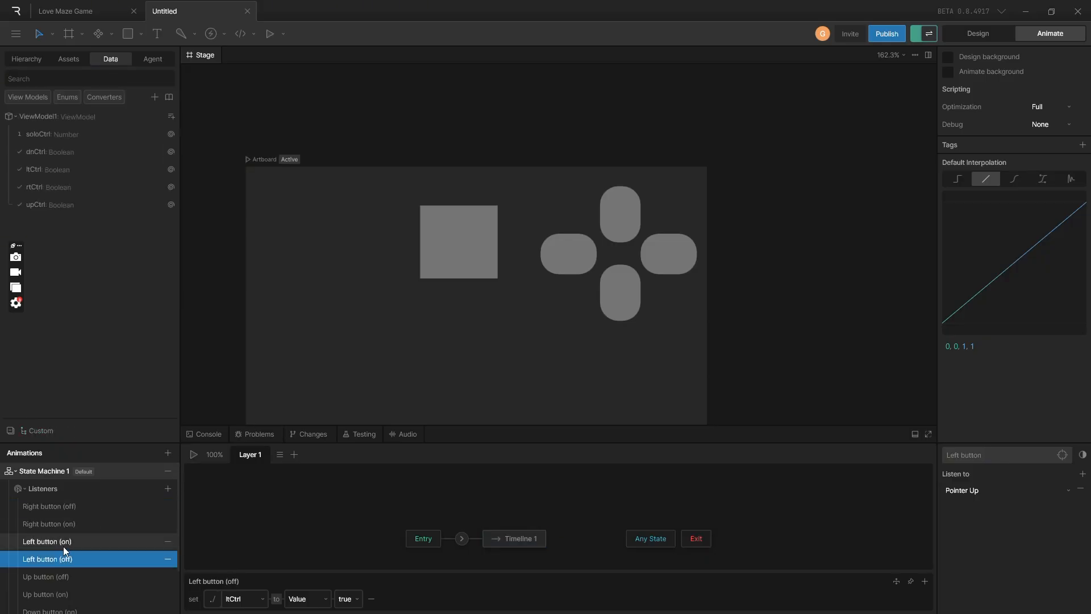
left_click(63, 543)
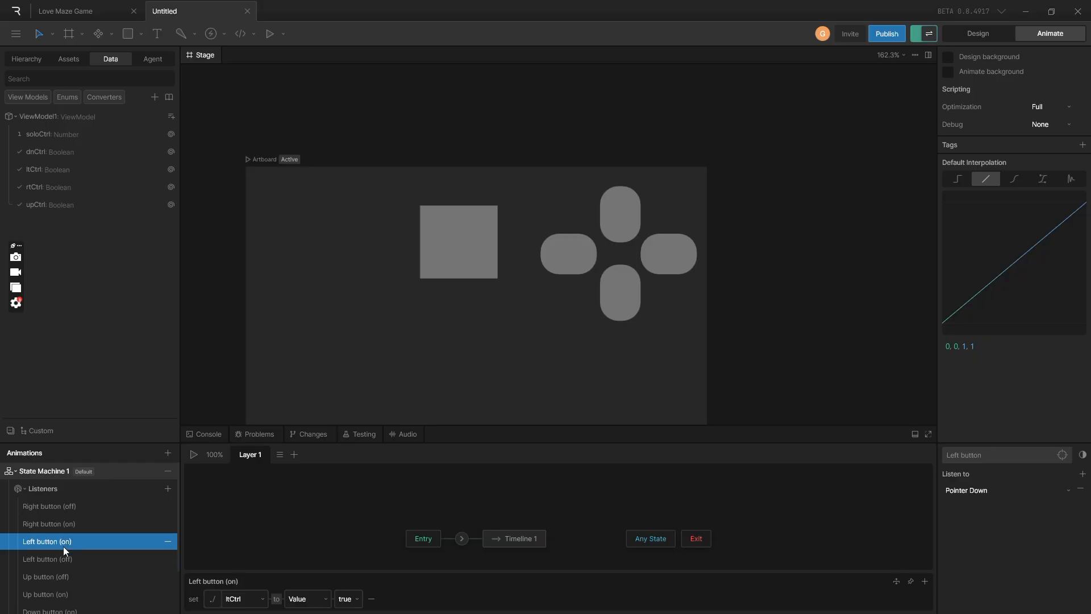
left_click(64, 558)
left_click(65, 526)
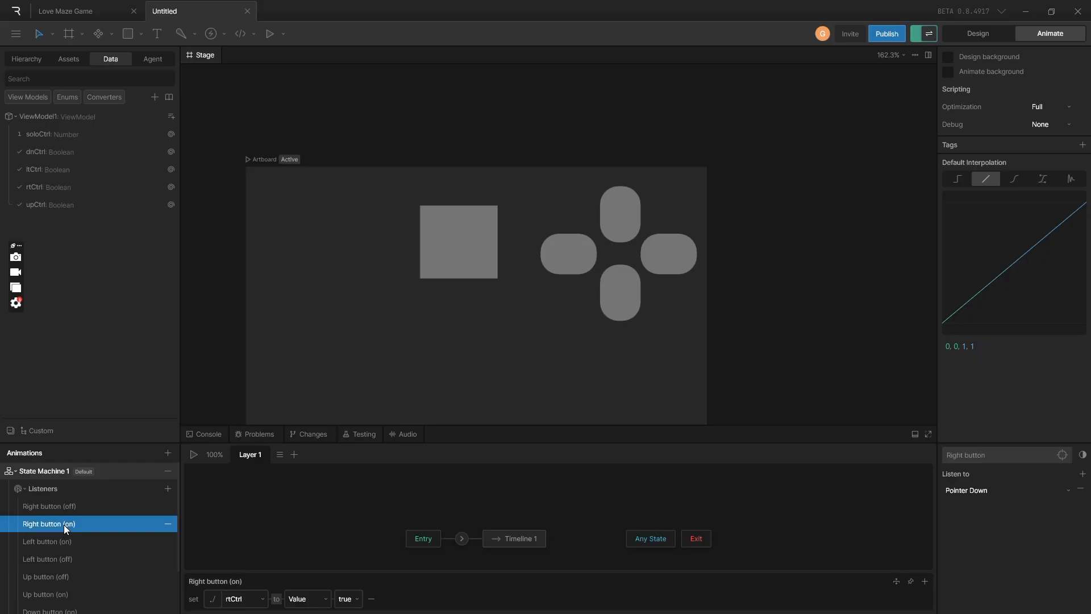
left_click(59, 507)
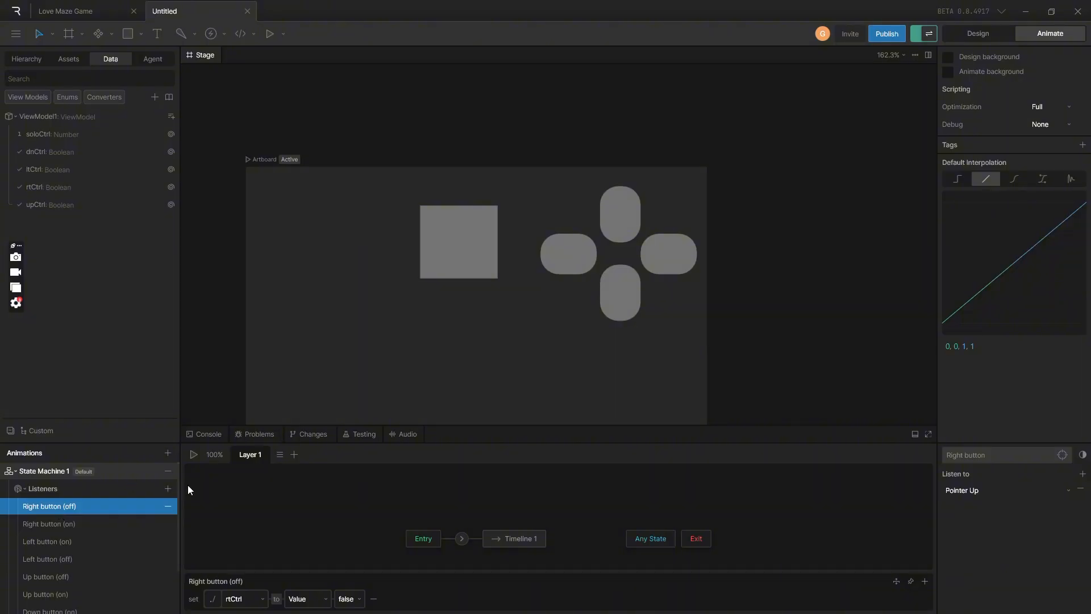
left_click(194, 455)
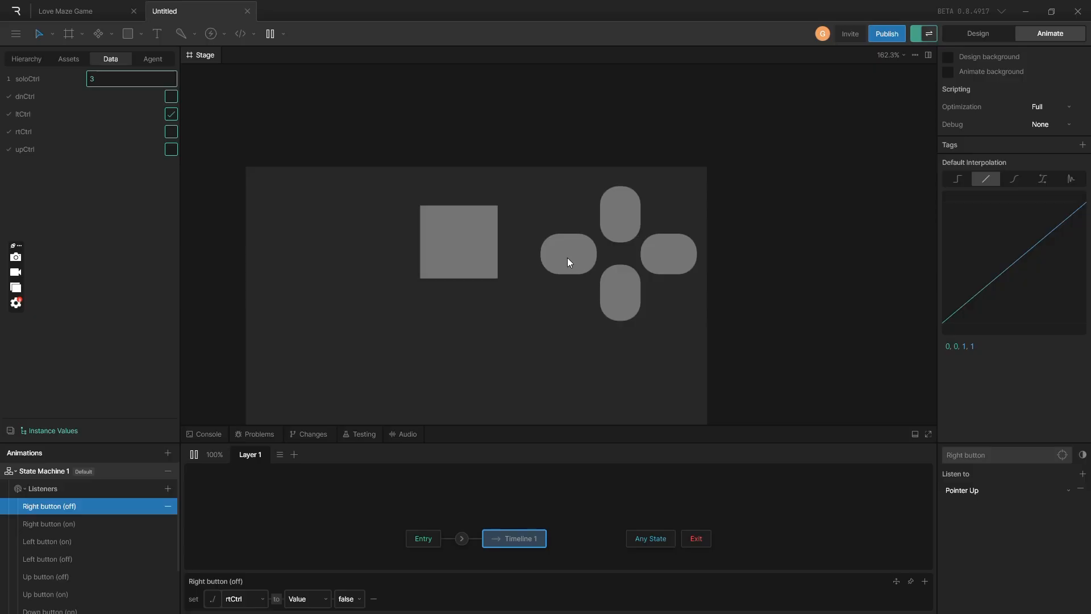
left_click(194, 455)
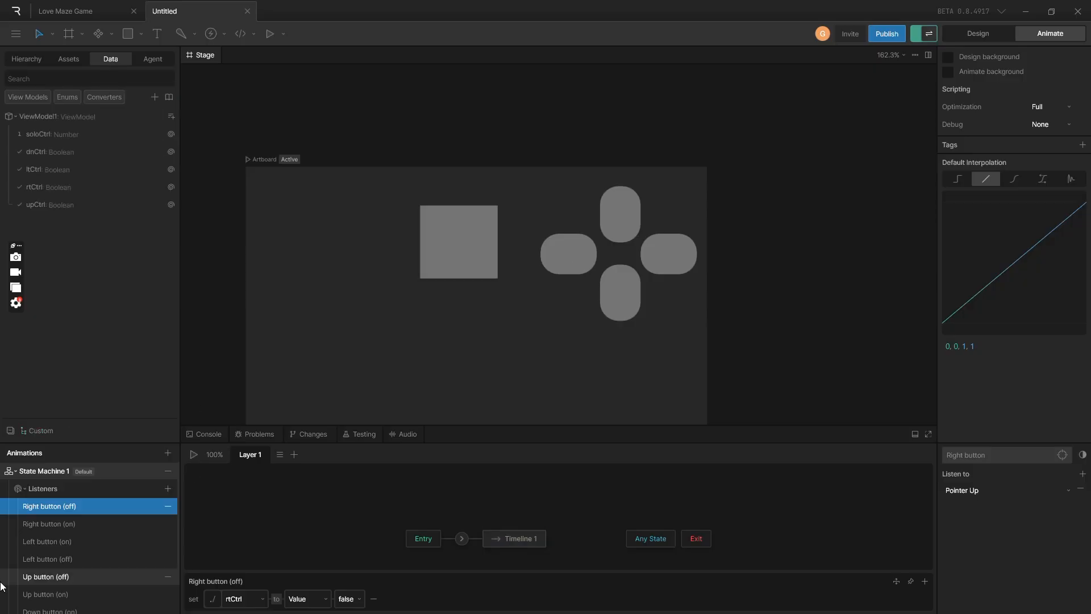
Review the pointer event and assigned control value of each Left, Up and Down button listener
left_click(43, 560)
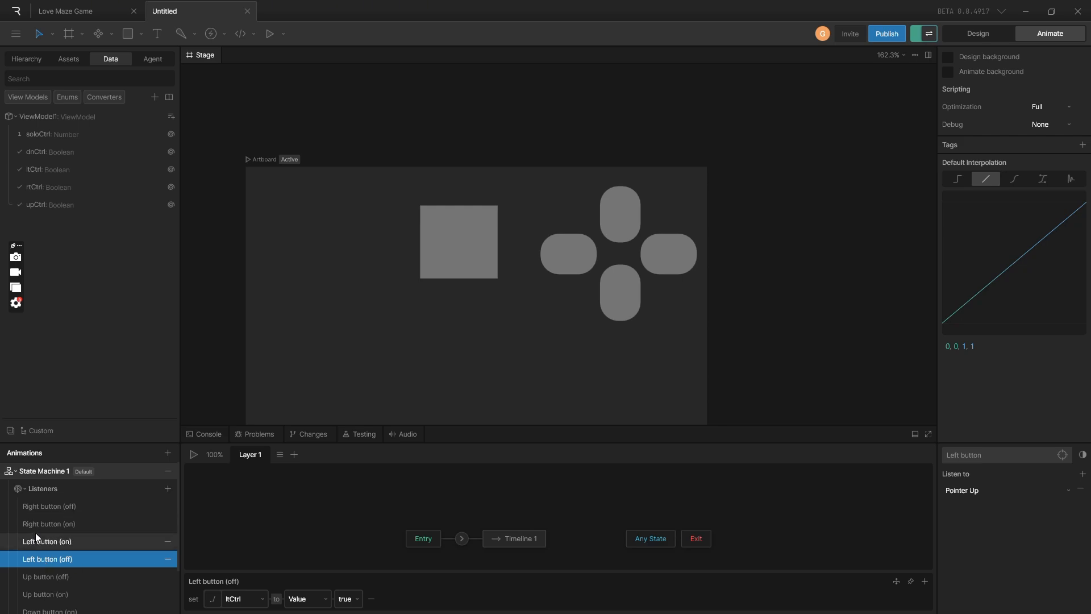
left_click(37, 541)
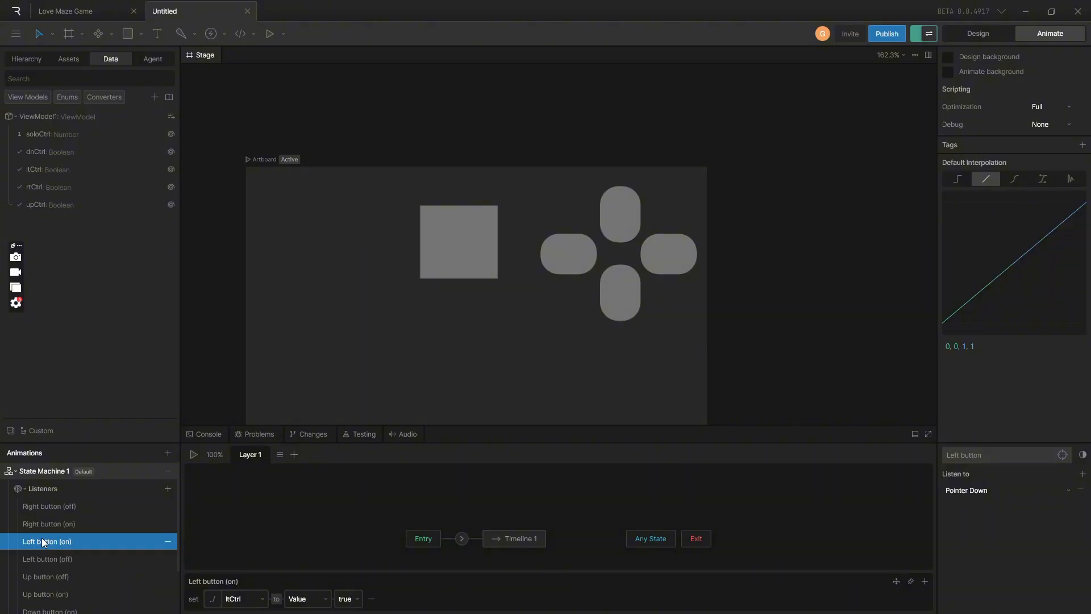
left_click(63, 560)
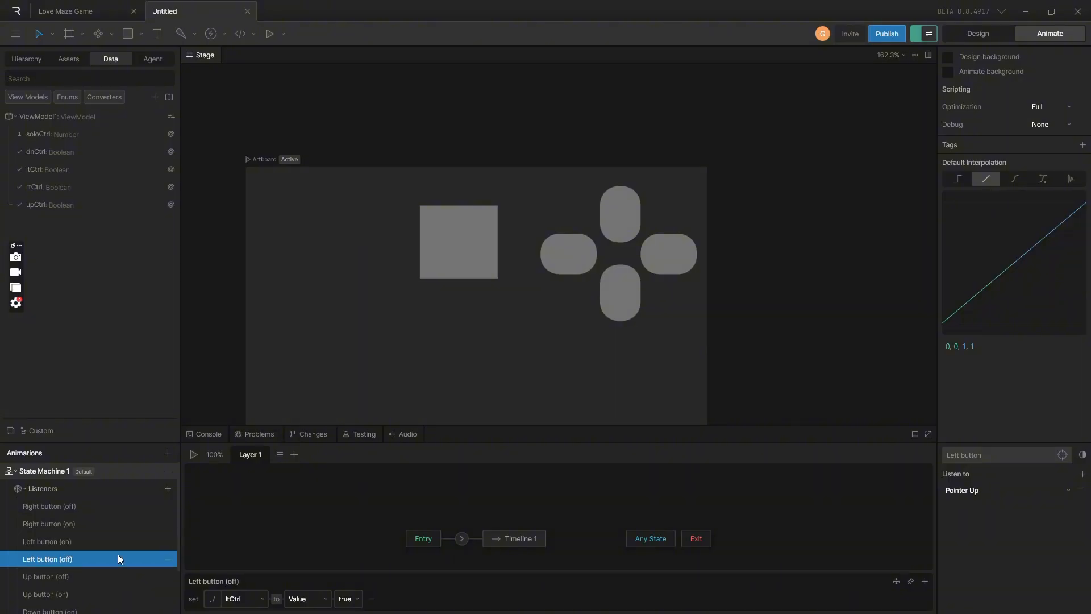
left_click(90, 577)
scroll(83, 577, "down", 3)
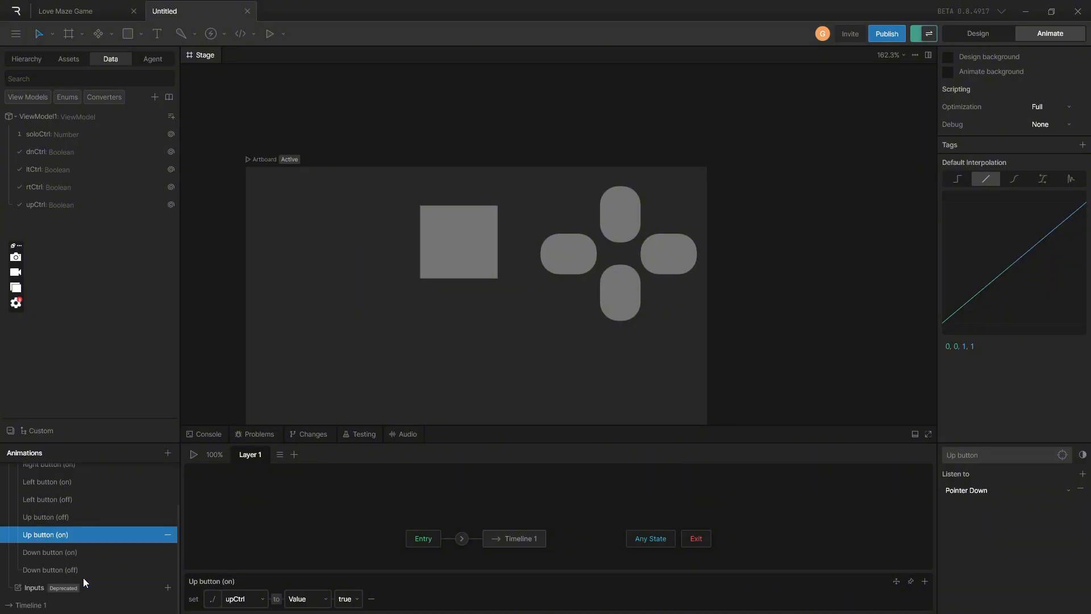
left_click(71, 571)
left_click(67, 555)
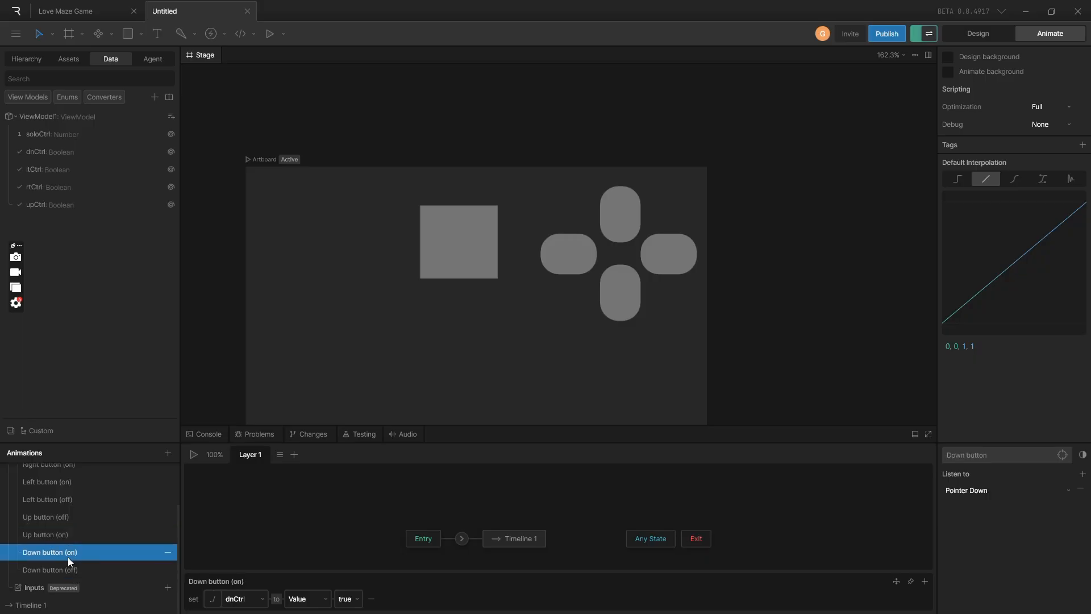
left_click(66, 568)
left_click(66, 555)
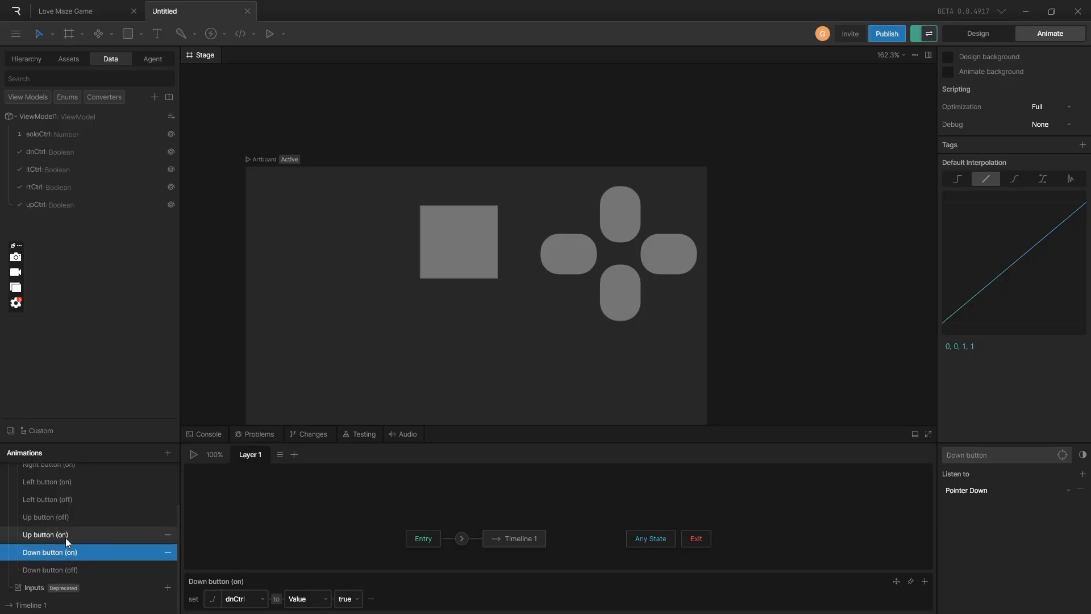
left_click(66, 536)
left_click(66, 519)
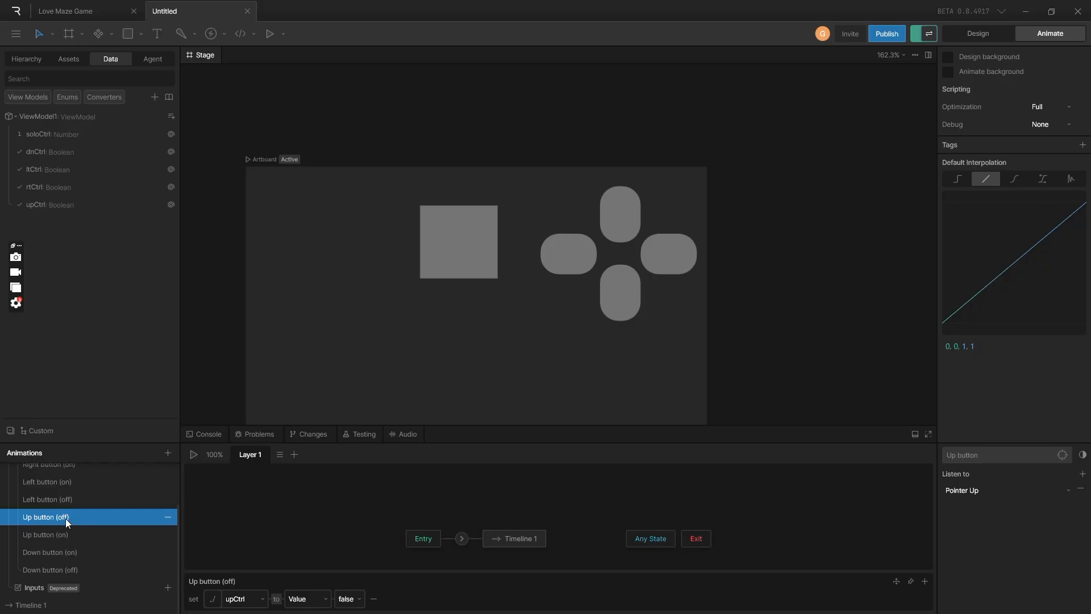
Compare the pointer events and assigned ltCtrl values of the Left button (on) and Left button (off) listeners
scroll(66, 519, "up", 3)
left_click(63, 557)
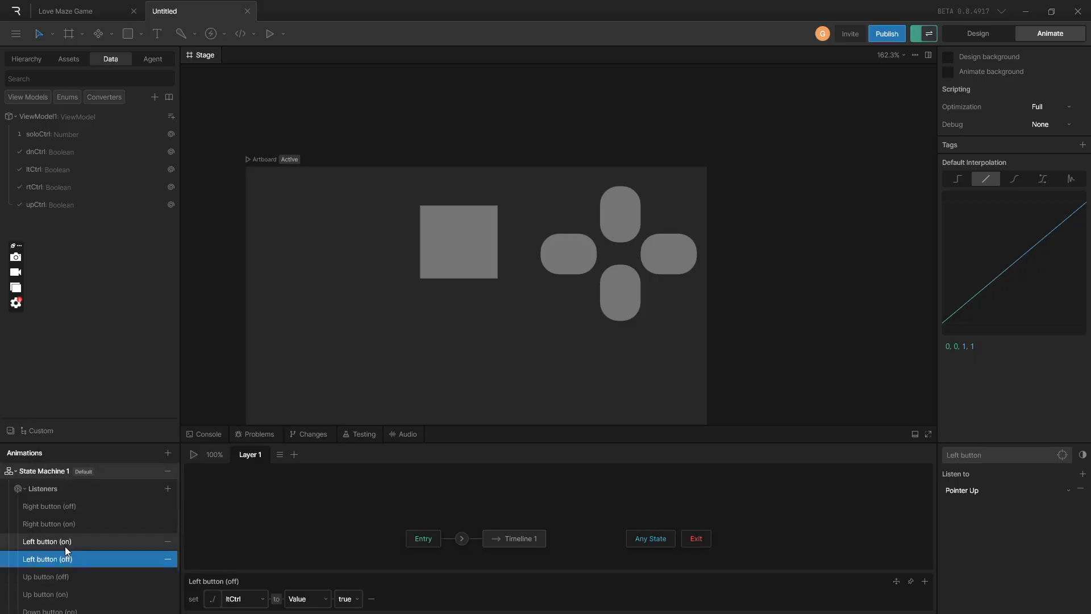
left_click(64, 543)
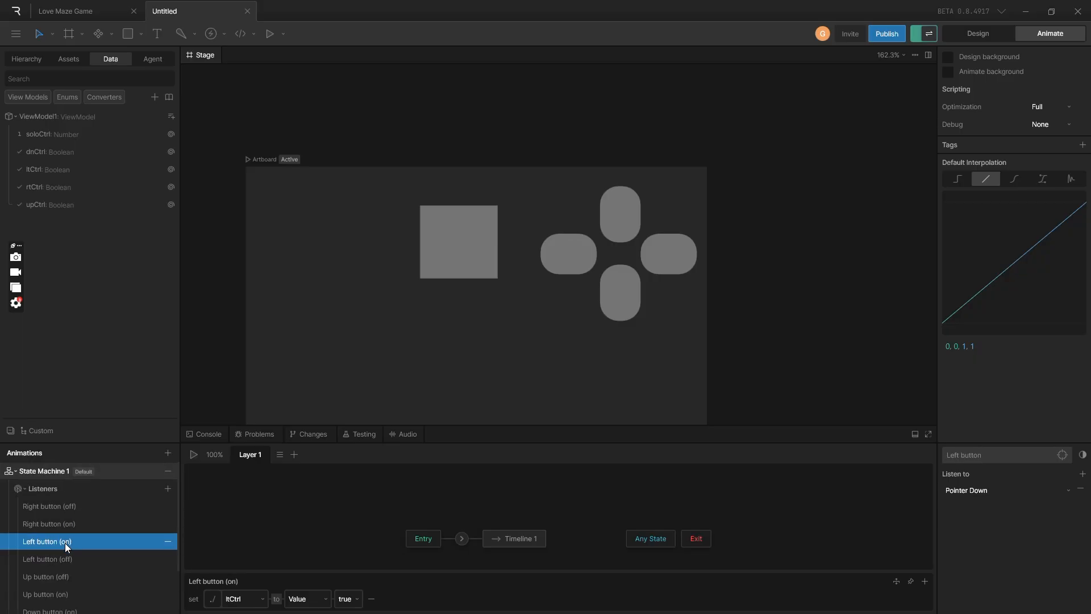
left_click(66, 557)
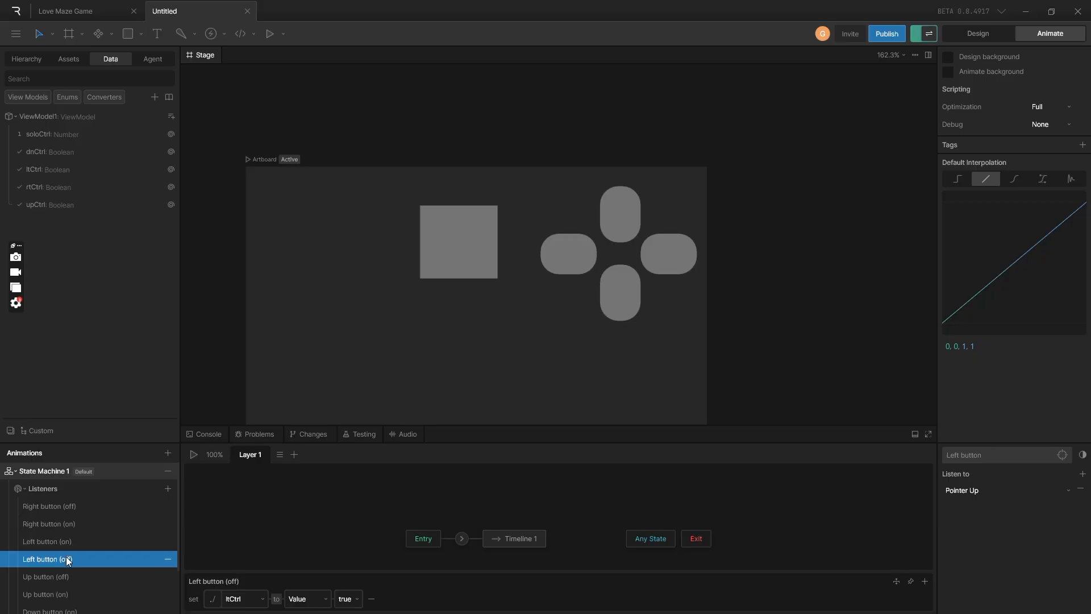
left_click(73, 544)
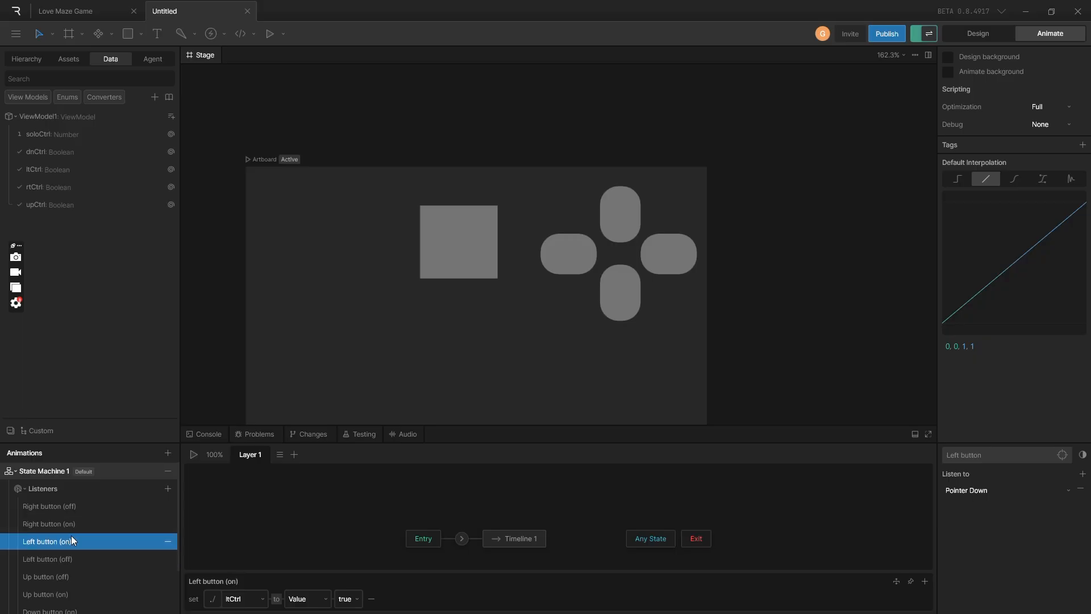
Move the Right button (on) listener above Right button (off) in State Machine 1's listener order
left_click(76, 523)
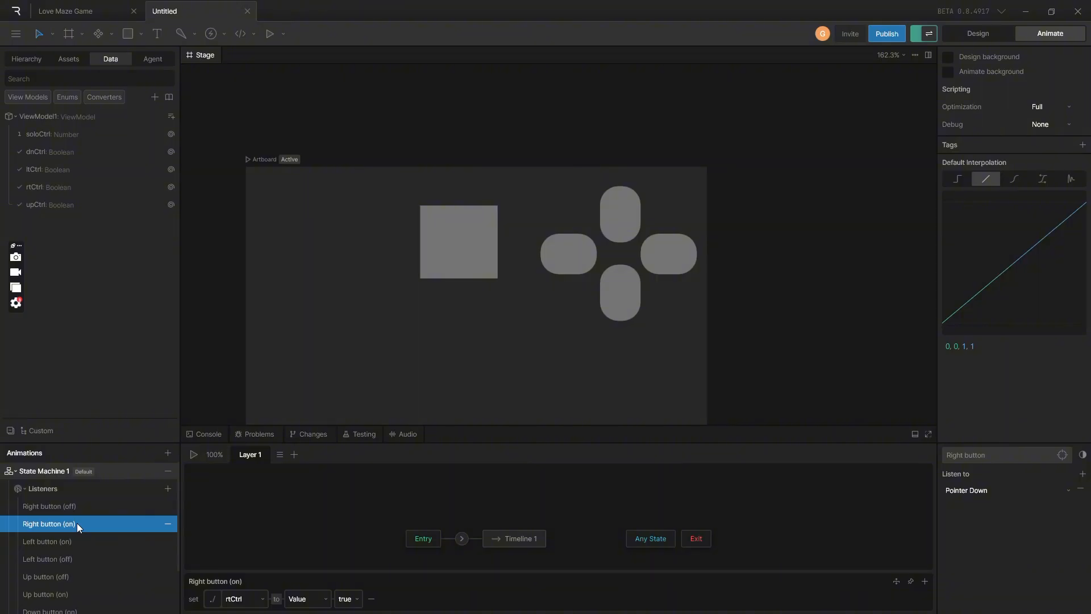
left_click_drag(76, 522, 75, 507)
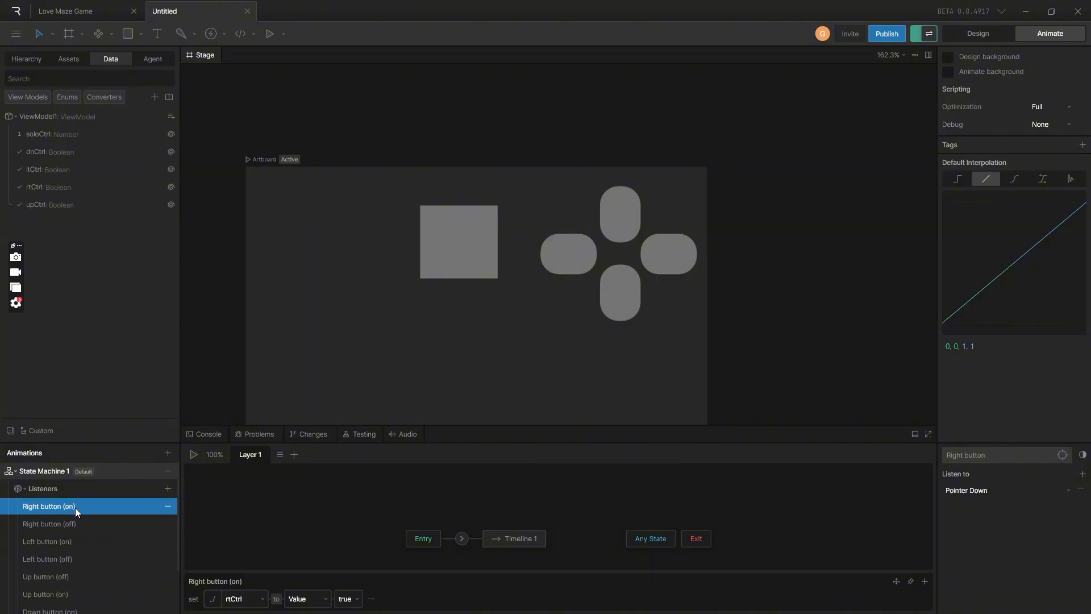
left_click(78, 542)
left_click(65, 559)
Play State Machine 1 to test the left button against the instance values, and stop playback
left_click(194, 461)
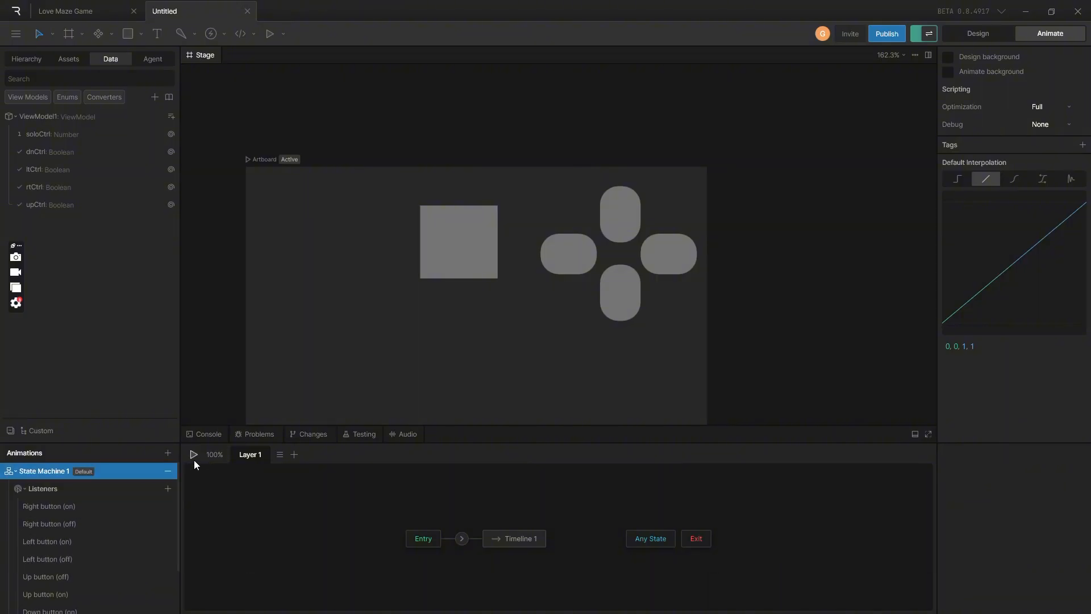
left_click(194, 457)
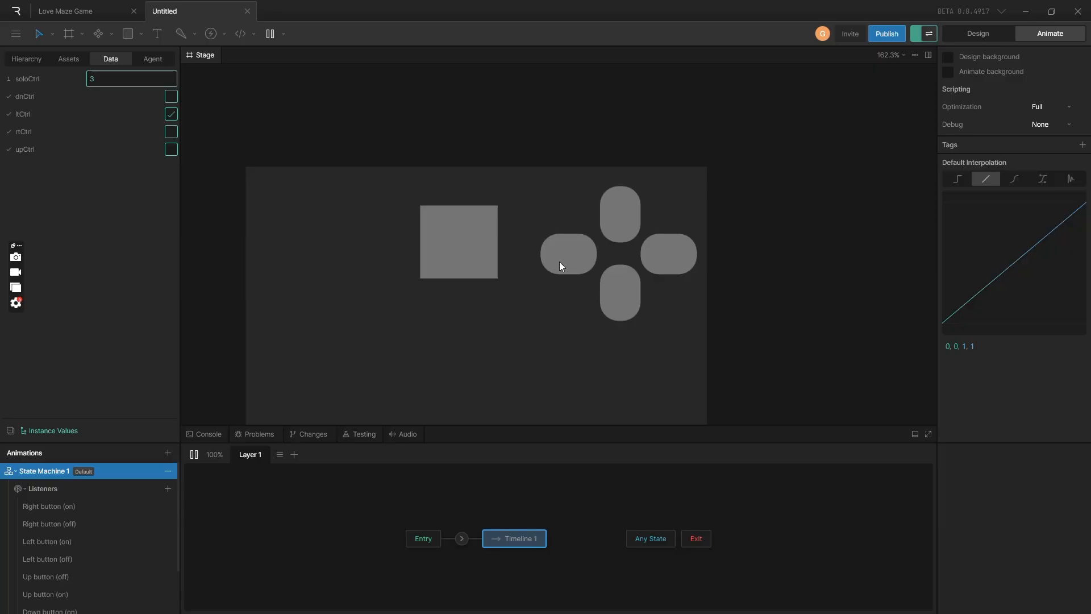
left_click(197, 455)
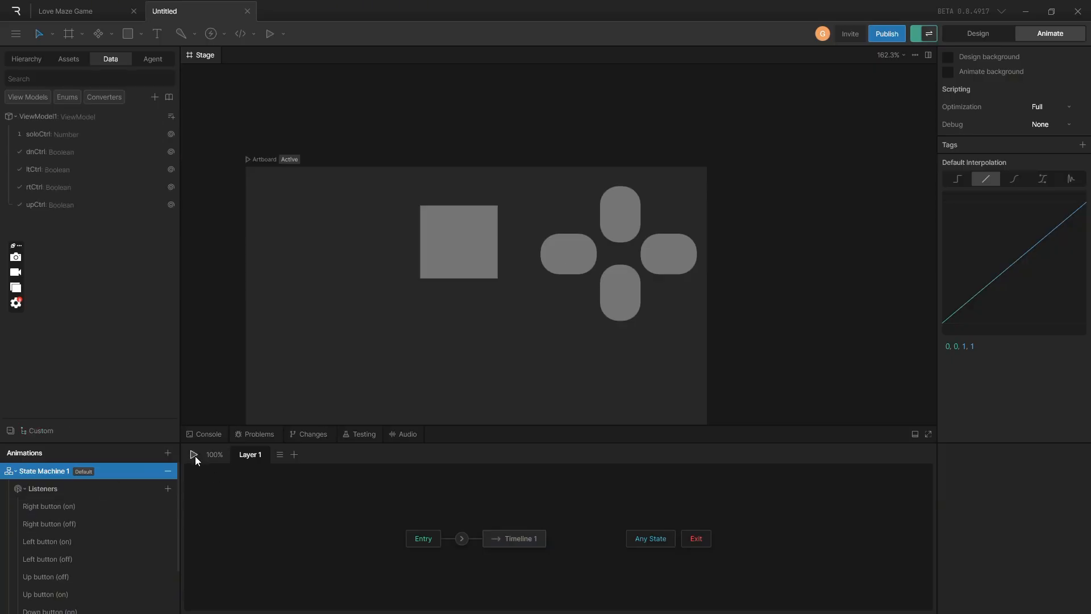
left_click(196, 456)
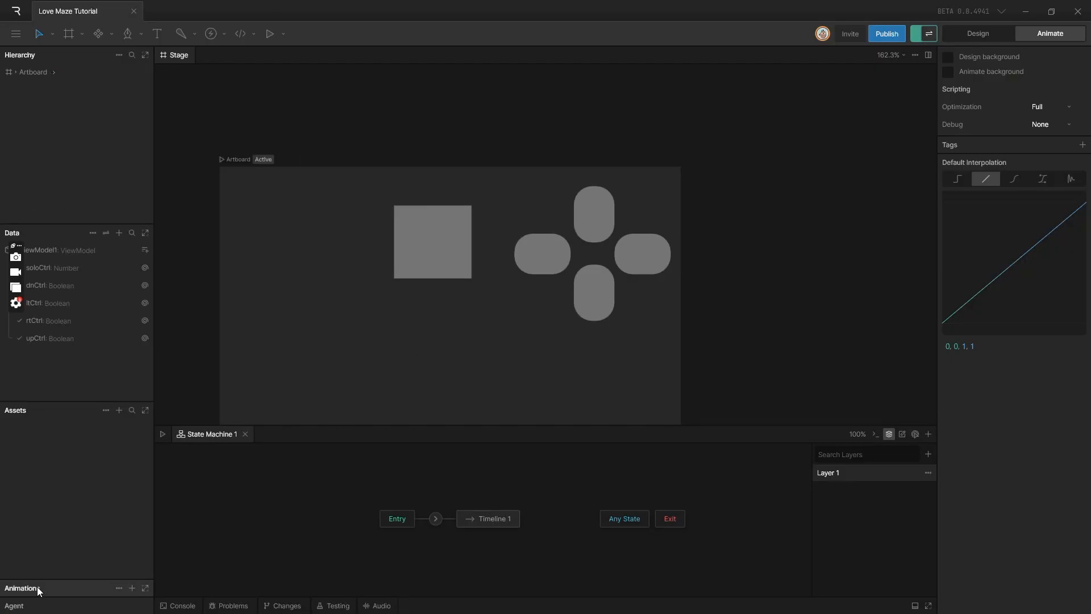
Expand the Animations and Agent sections and enlarge the Animations section to show more listeners
left_click(36, 587)
left_click(17, 605)
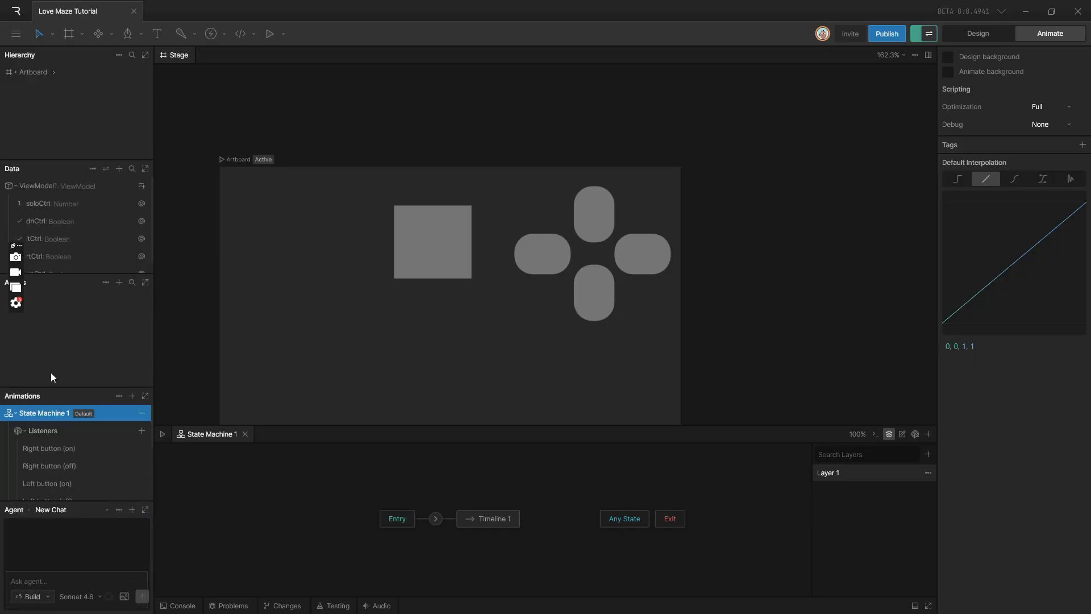
left_click_drag(50, 388, 69, 316)
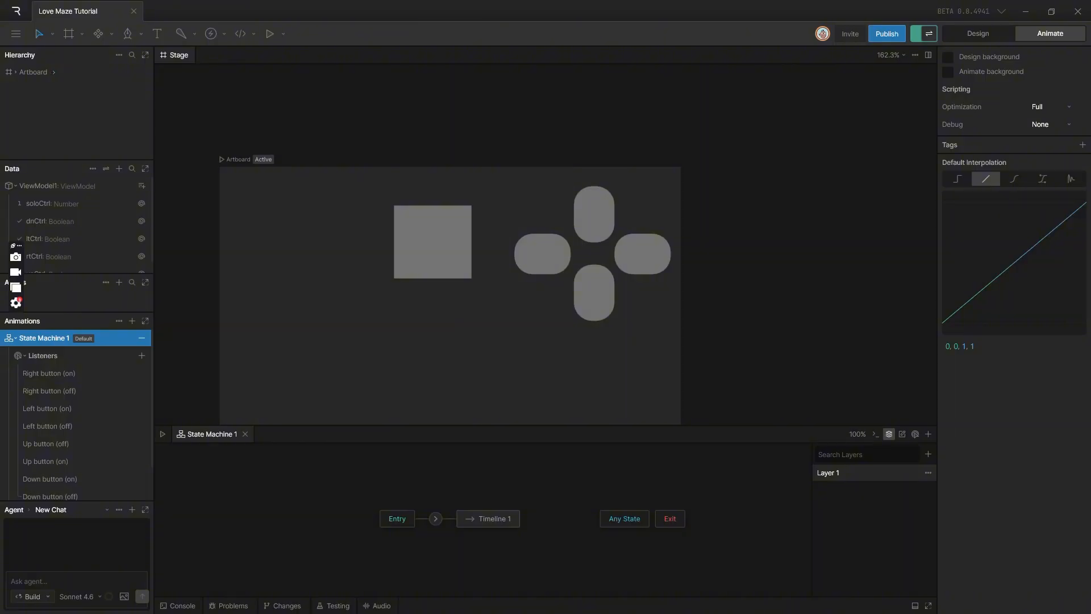
Quit the ScreenRec app running in the background
left_click(906, 600)
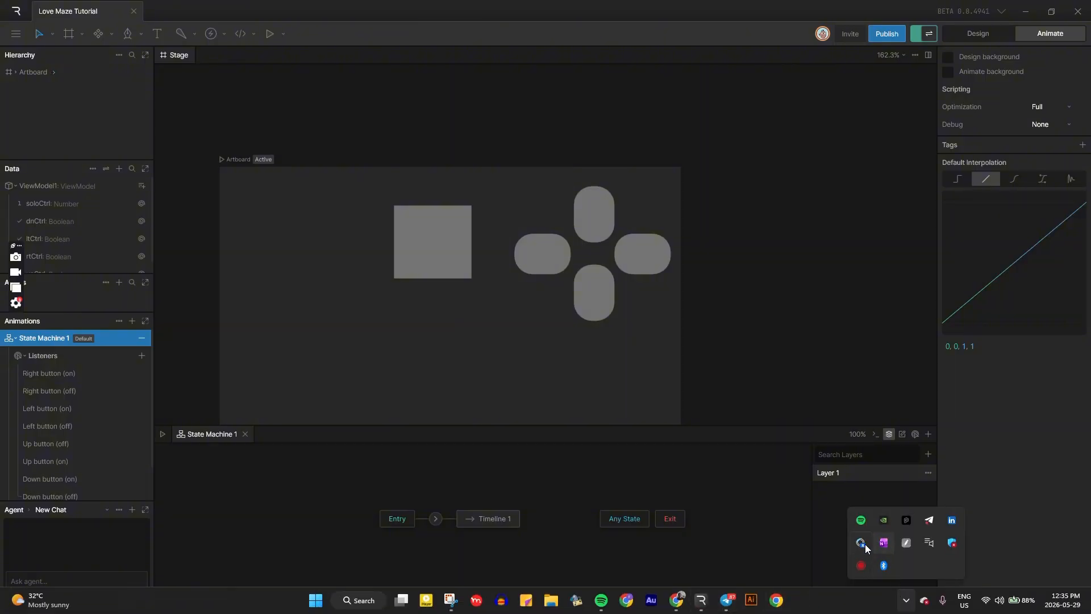
right_click(857, 564)
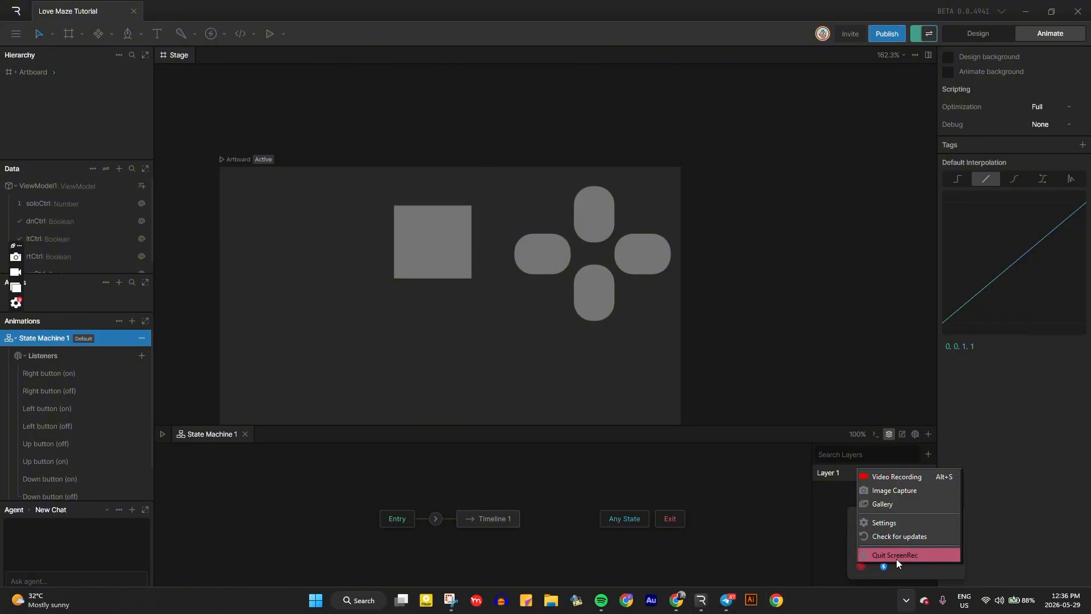
left_click(896, 558)
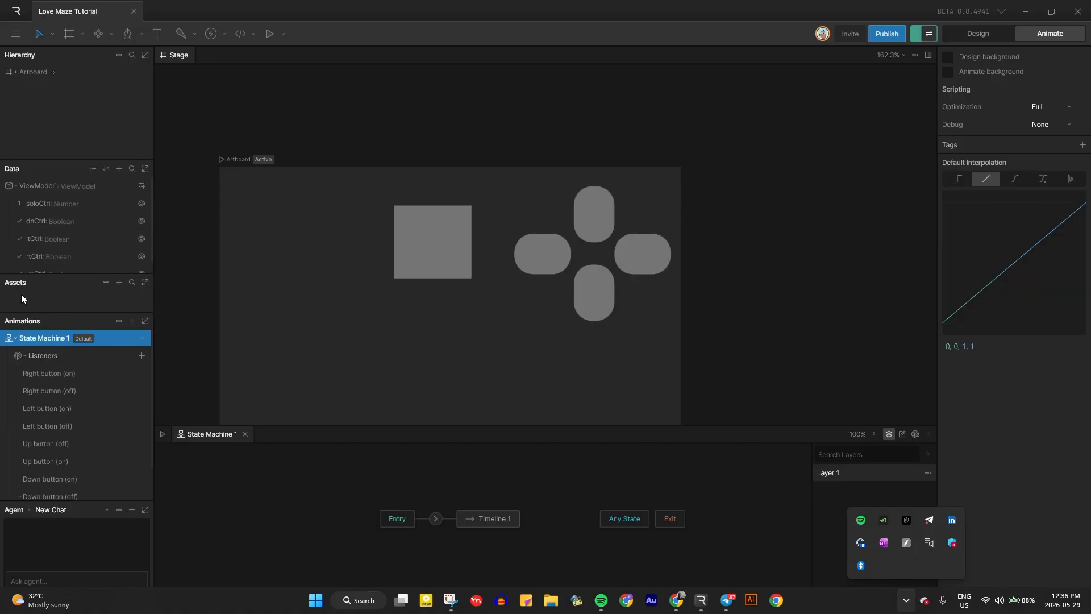
Resize the sidebar sections so all ViewModel1 properties fit, shrinking Assets and Agent and leaving room for the listeners
left_click_drag(62, 274, 76, 305)
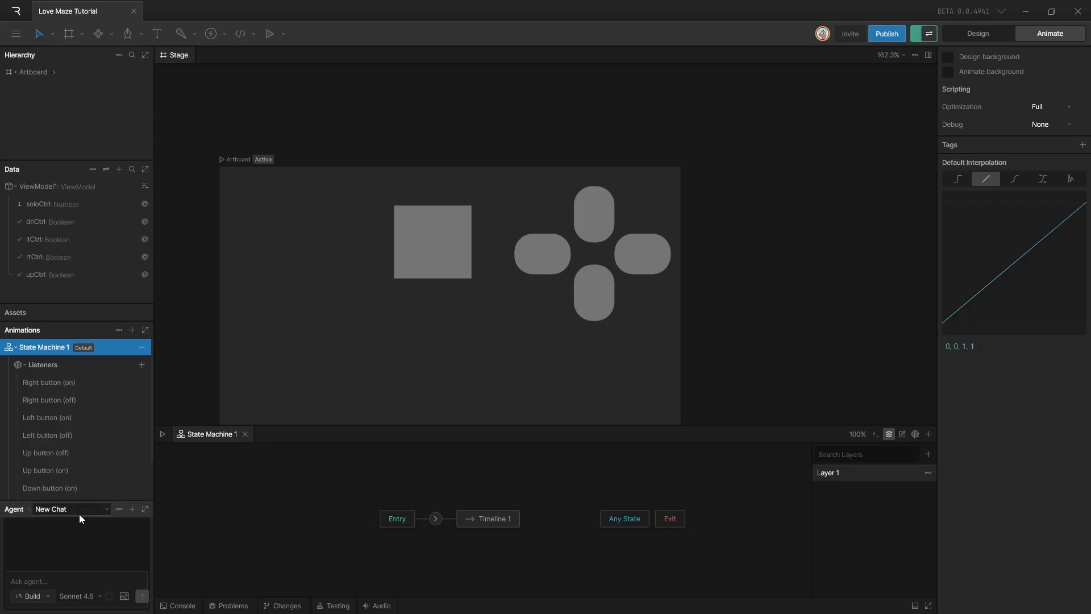
left_click_drag(79, 500, 90, 418)
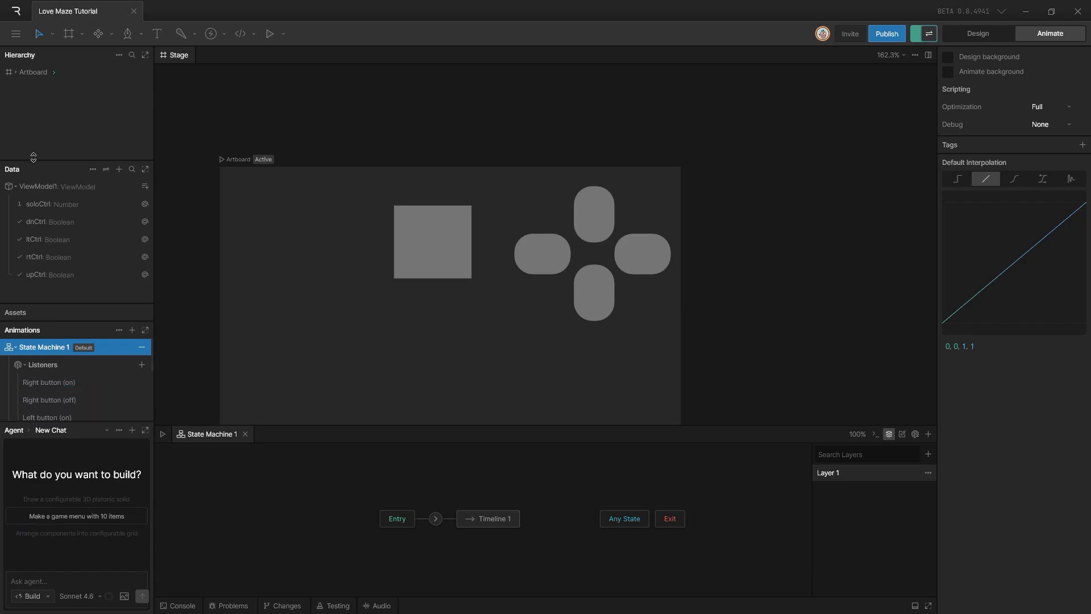
left_click_drag(32, 161, 56, 171)
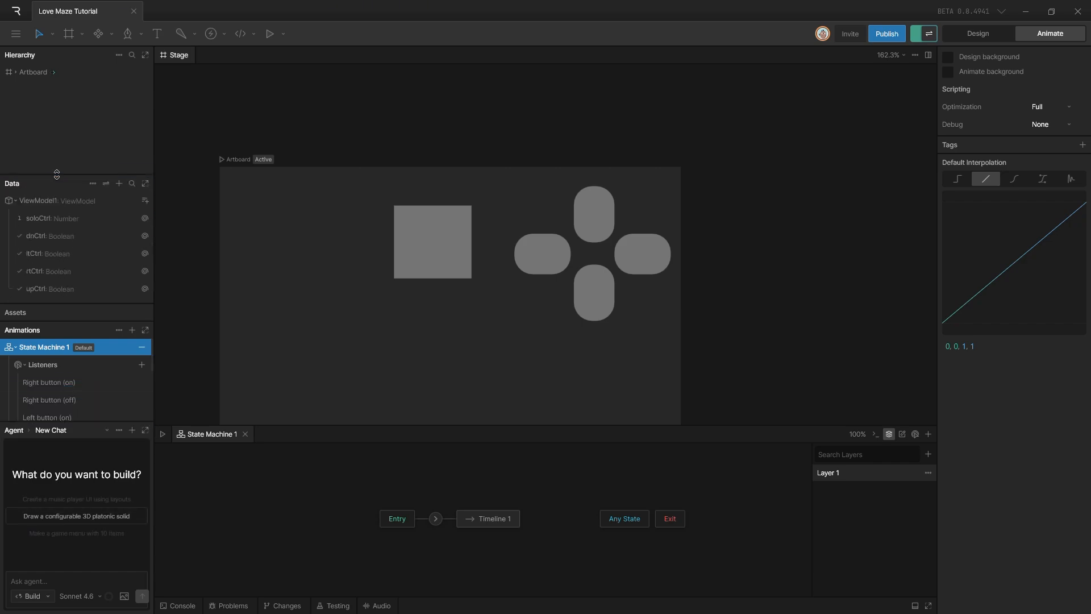
left_click_drag(61, 422, 68, 486)
Run the state machine to check how ltCtrl and rtCtrl respond to the left and right buttons, and stop it
left_click(163, 434)
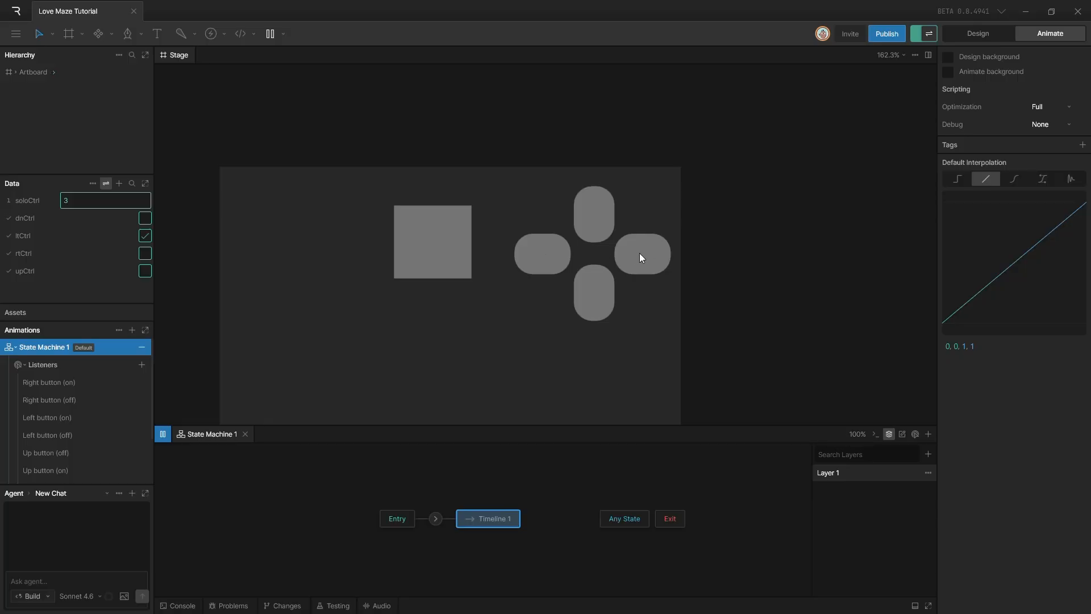
left_click(164, 434)
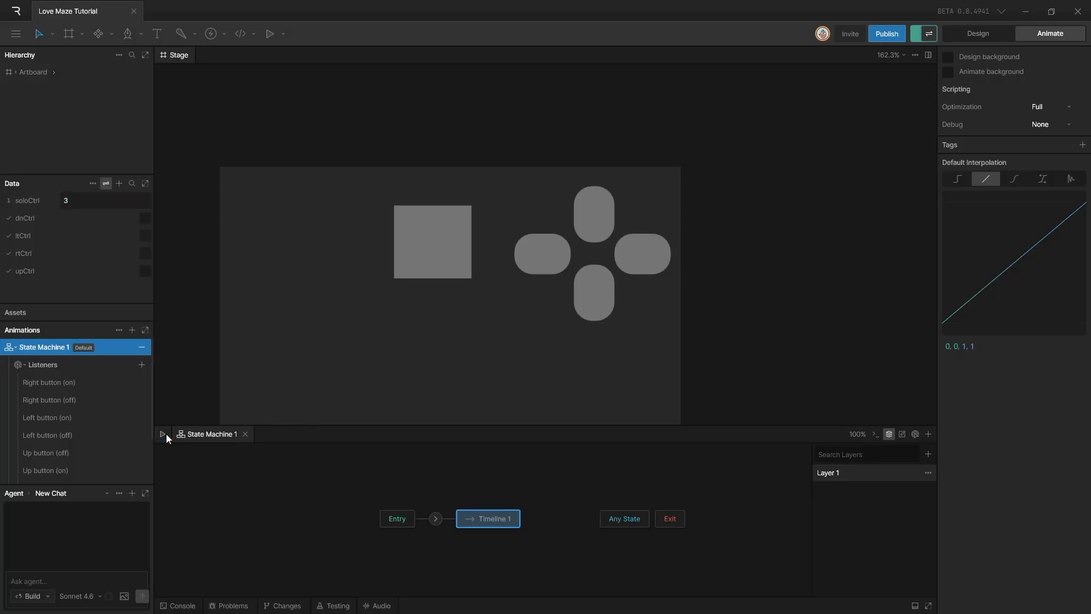
Make the Left button (off) listener set ltCtrl to false, keeping its event as Pointer Up
left_click(43, 434)
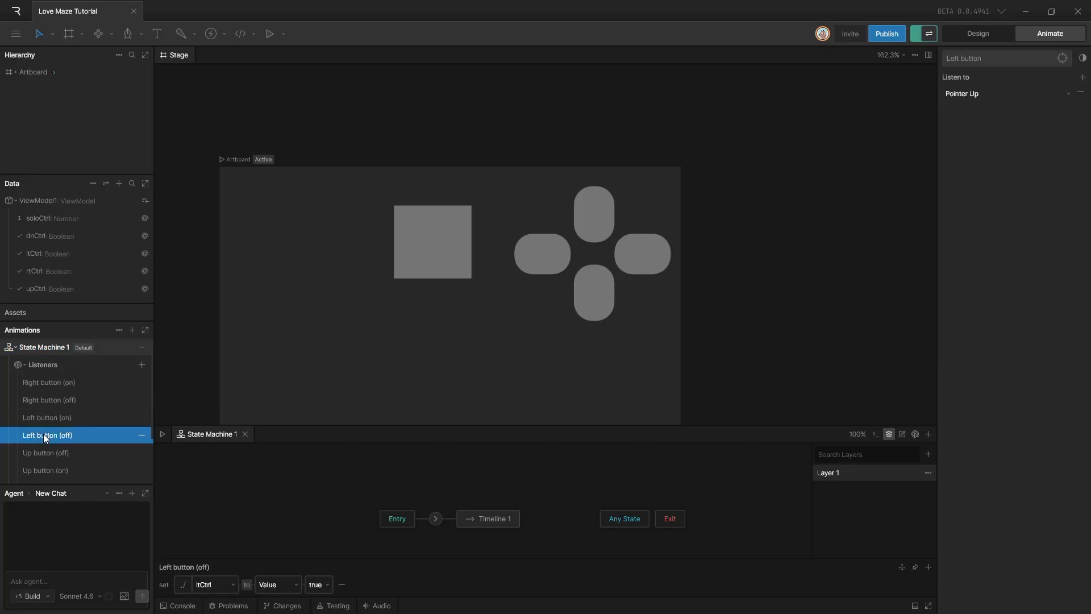
left_click(1051, 95)
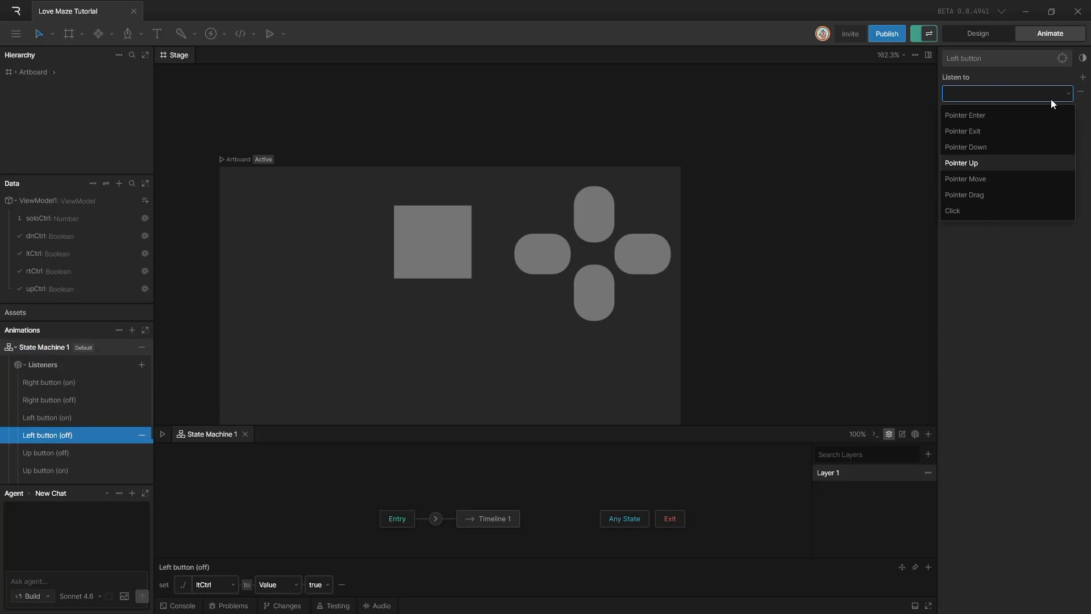
left_click(999, 162)
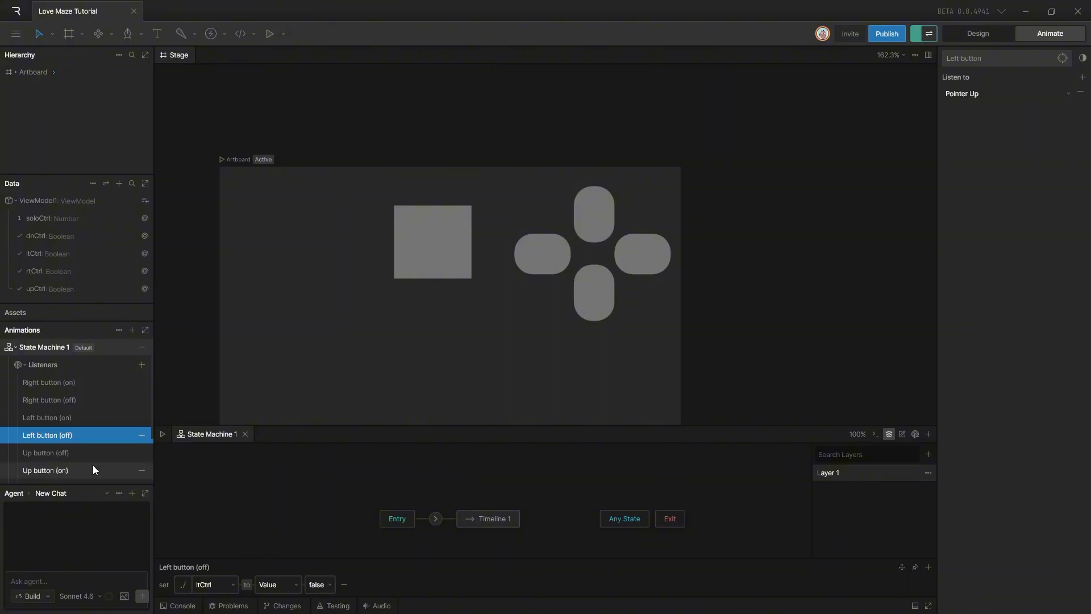
Check the Left button (on) listener's assigned value, and replay the state machine to retest the button pad
left_click(76, 419)
left_click(413, 361)
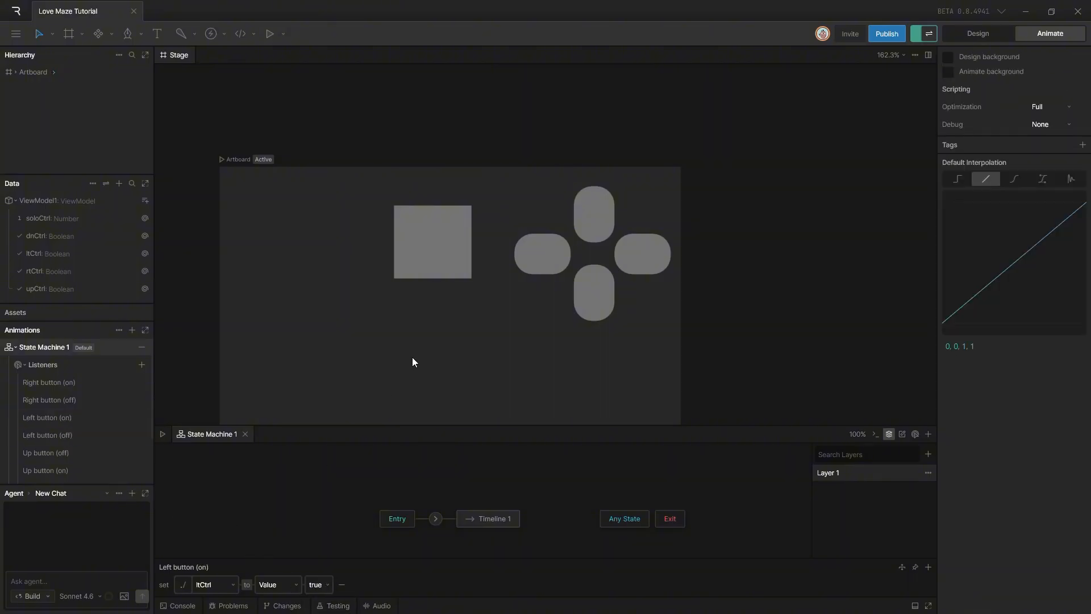
left_click(162, 435)
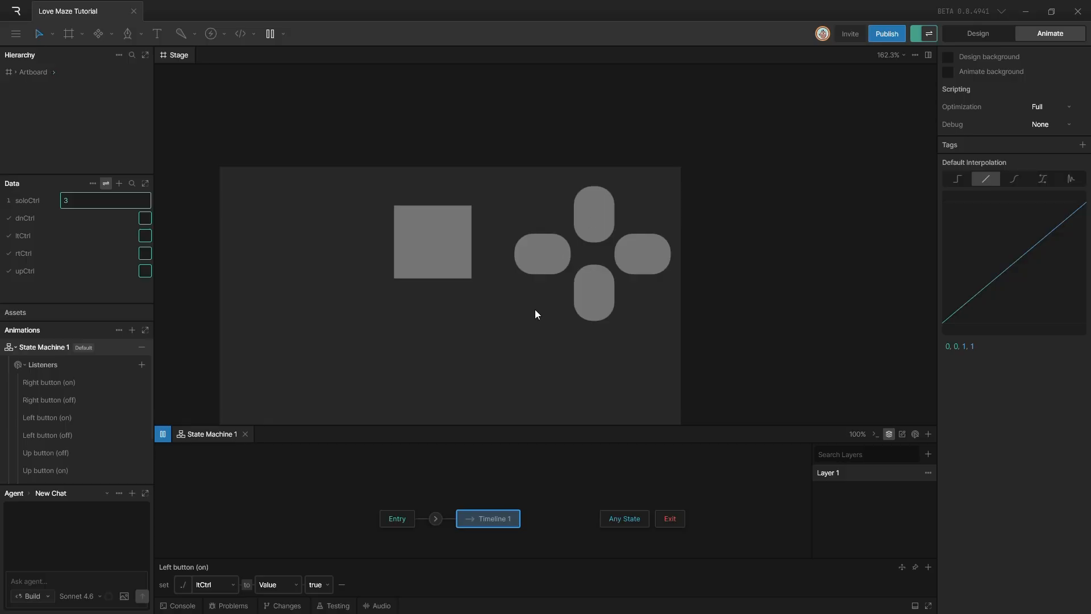
left_click(162, 434)
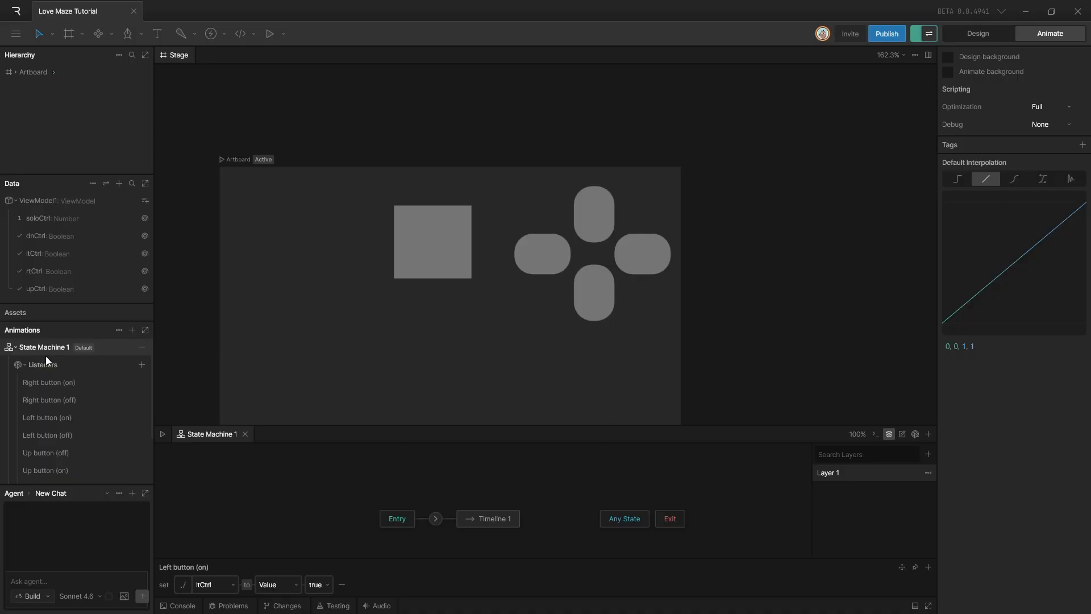
Review the Right button (on) listener's event and assigned value, and select the rectangle inside the Solo group
left_click(428, 224)
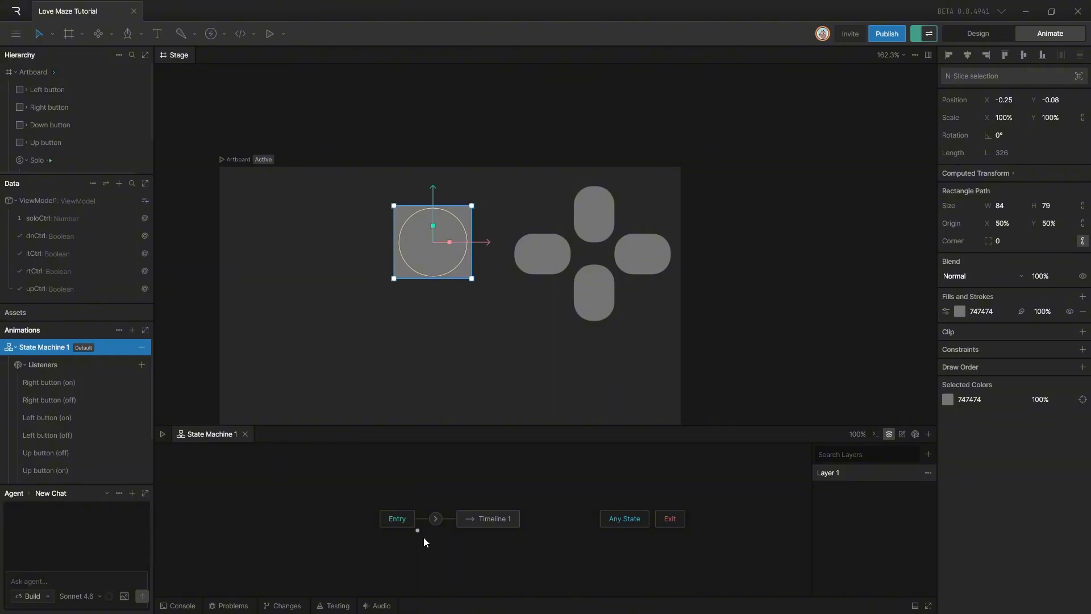
left_click(42, 383)
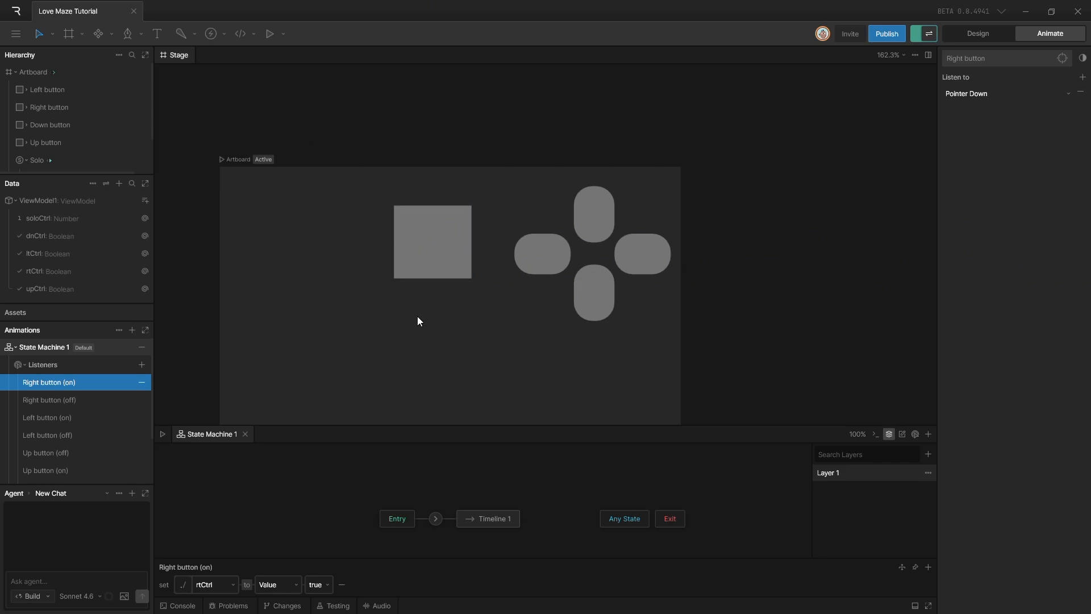
left_click(415, 230)
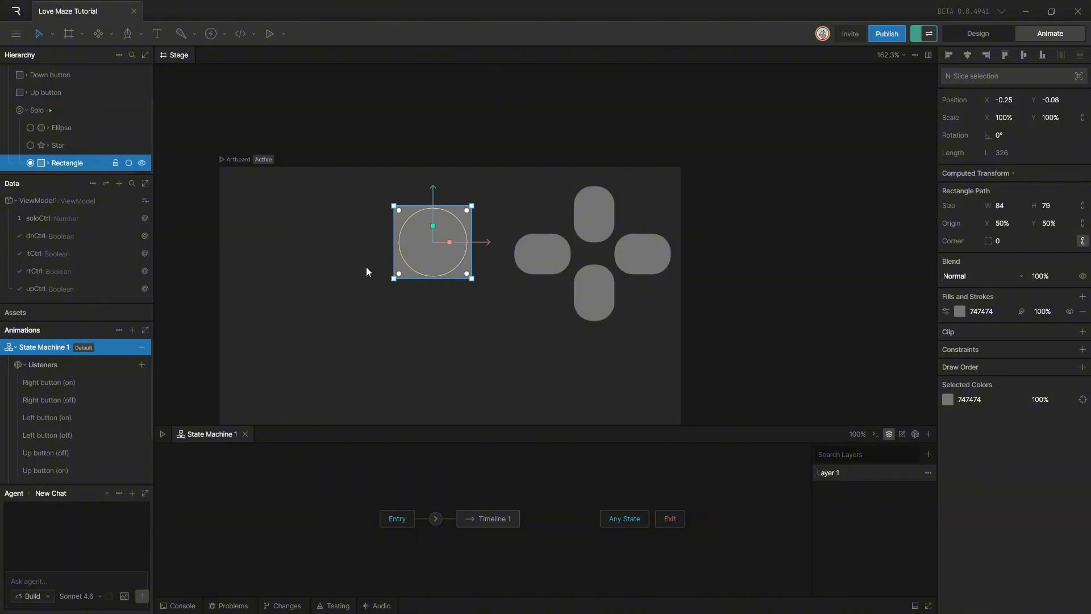
Play the state machine twice to test the directional buttons against the rectangle and the instance values, stopping after each run
left_click(162, 434)
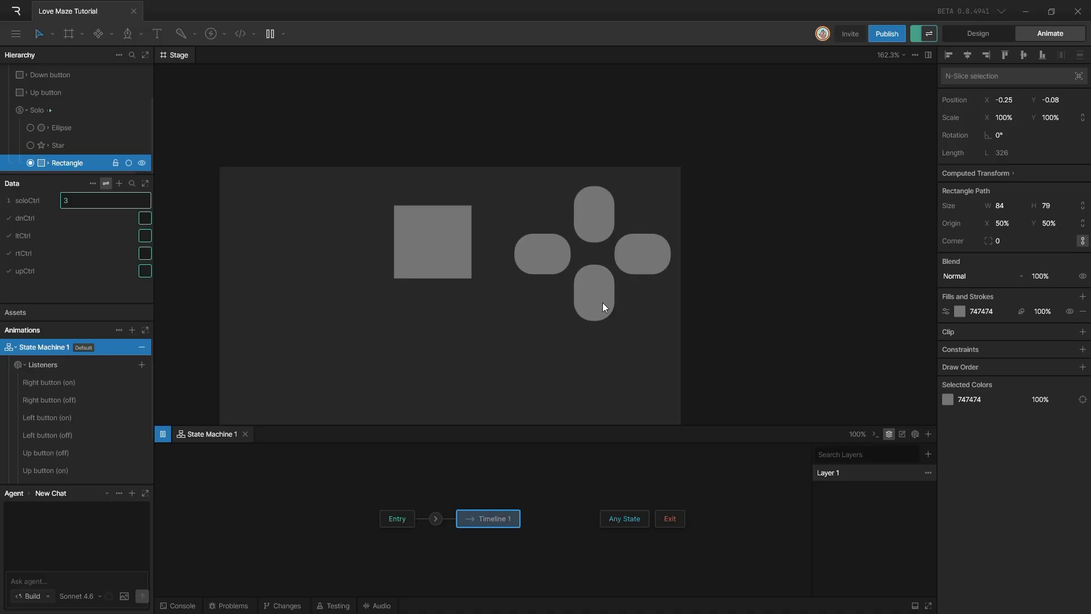
left_click(163, 434)
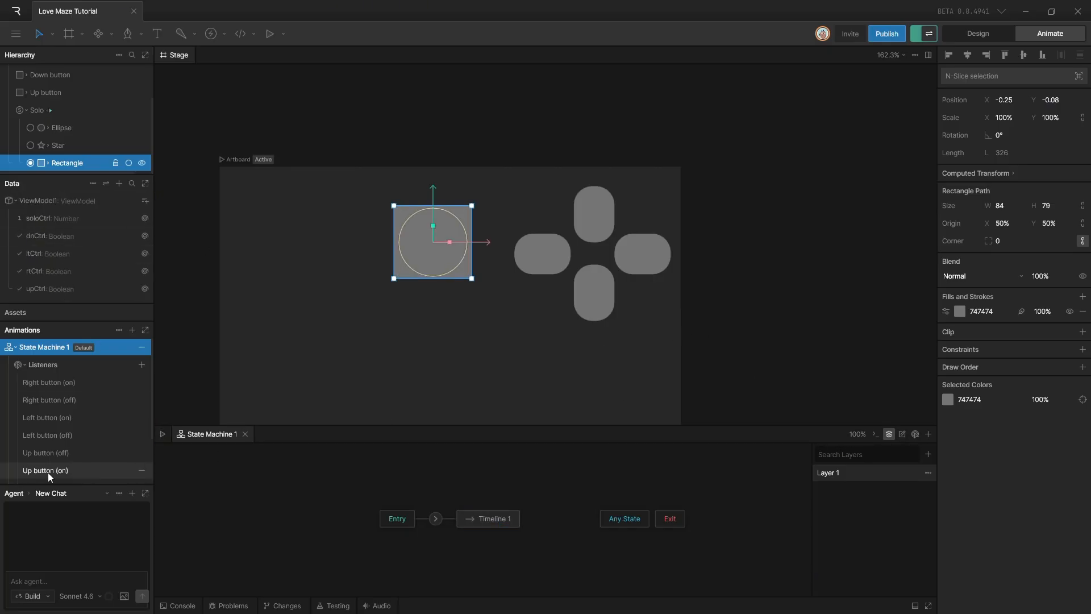
left_click(163, 433)
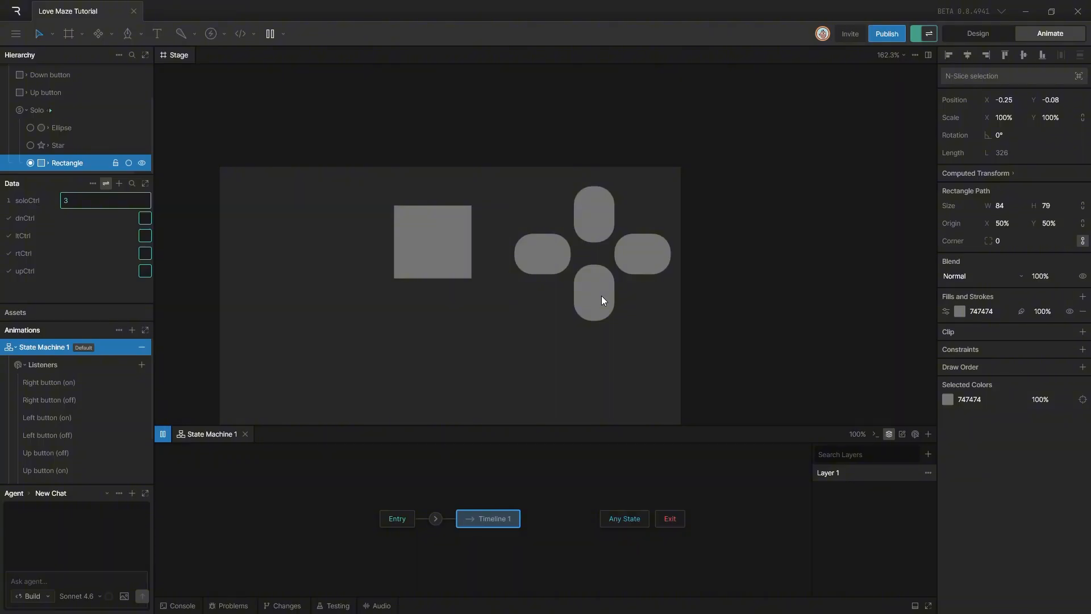
left_click(164, 435)
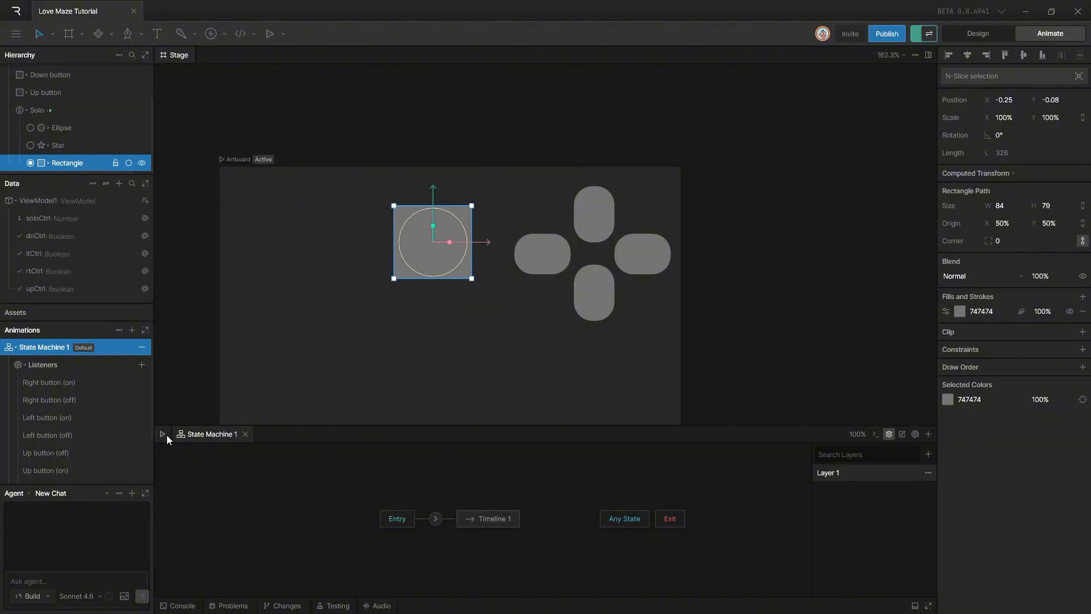